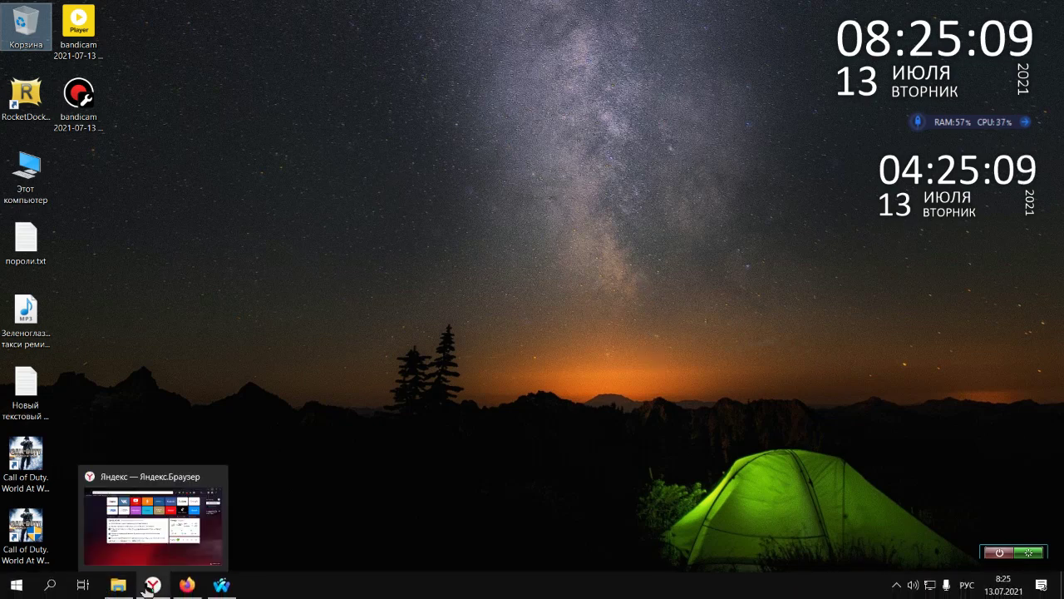
In Yandex Browser, clear all history categories for "За всё время" and close the settings and history pages.
{"action": "left_click", "coordinate": [150, 586]}
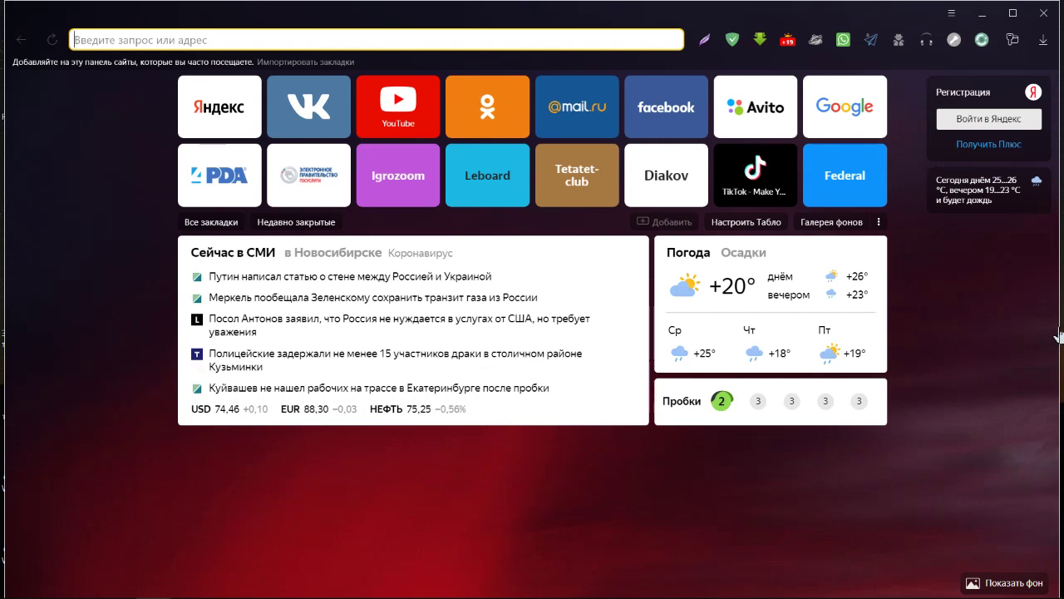
{"action": "left_click", "coordinate": [953, 14]}
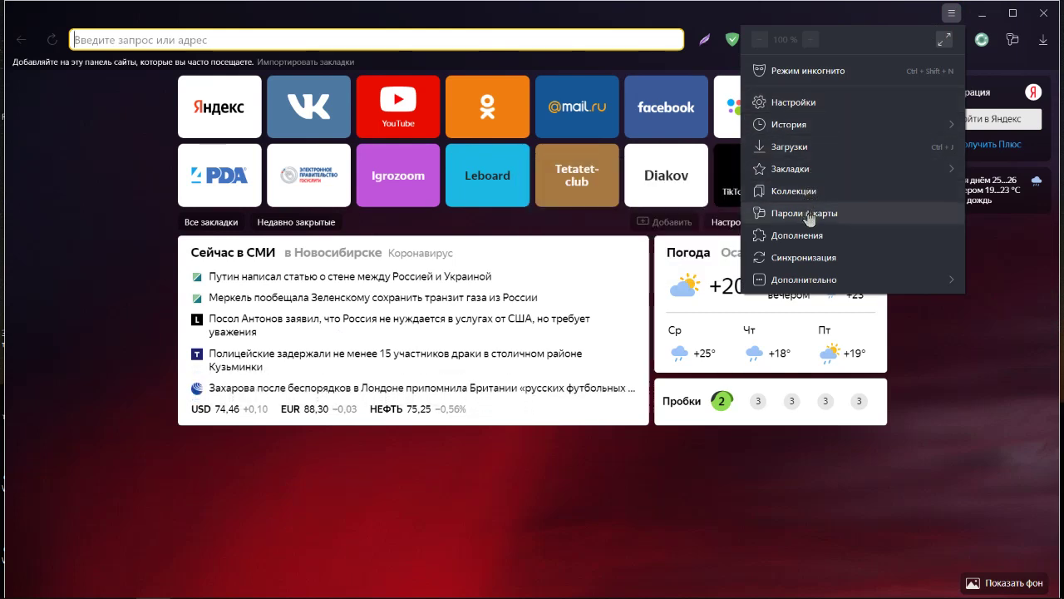
{"action": "mouse_move", "coordinate": [807, 131]}
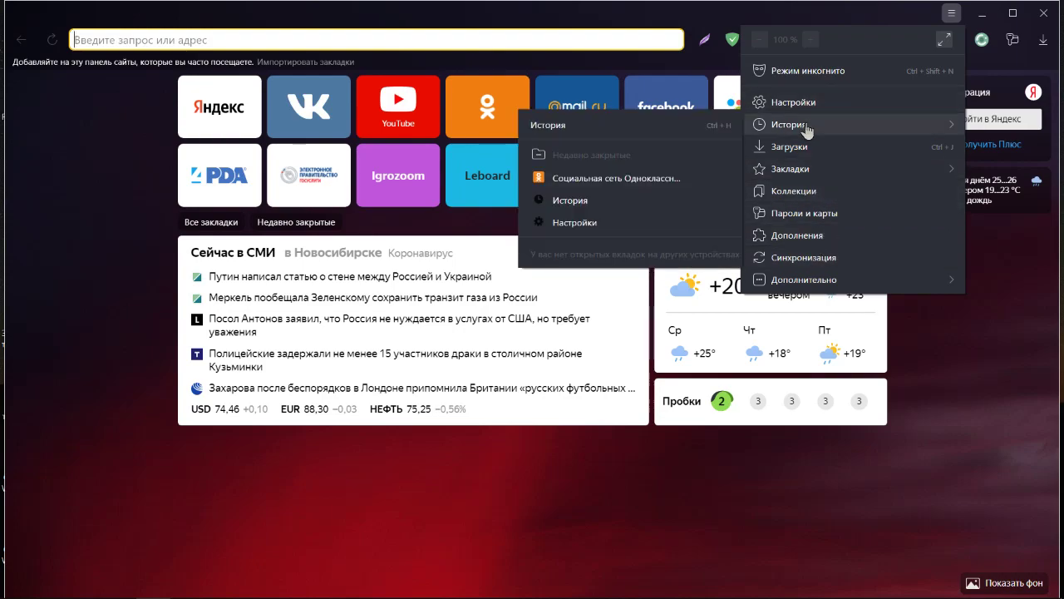
{"action": "left_click", "coordinate": [623, 125]}
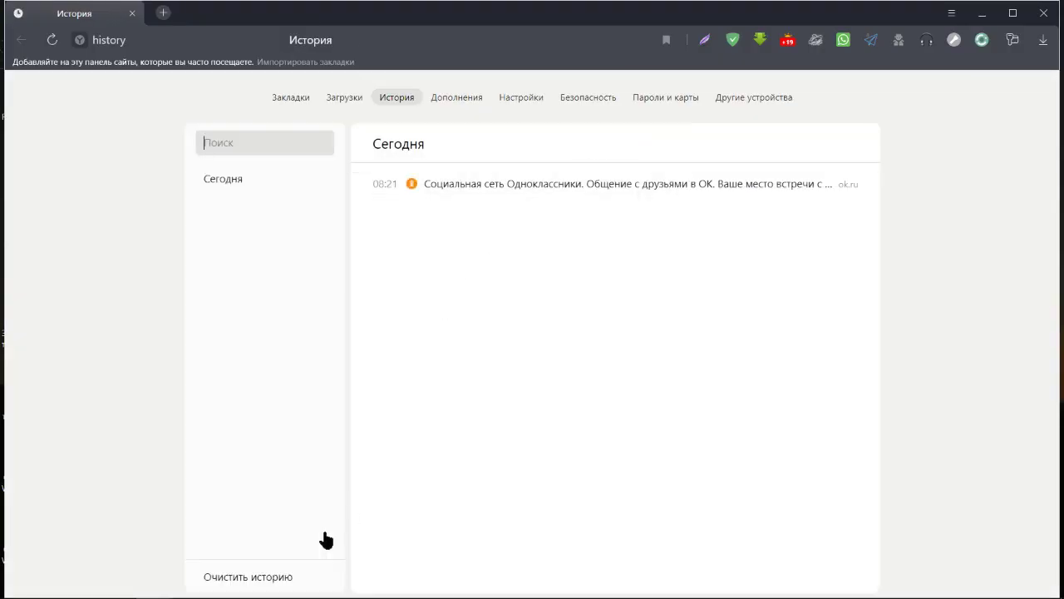
{"action": "left_click", "coordinate": [252, 575]}
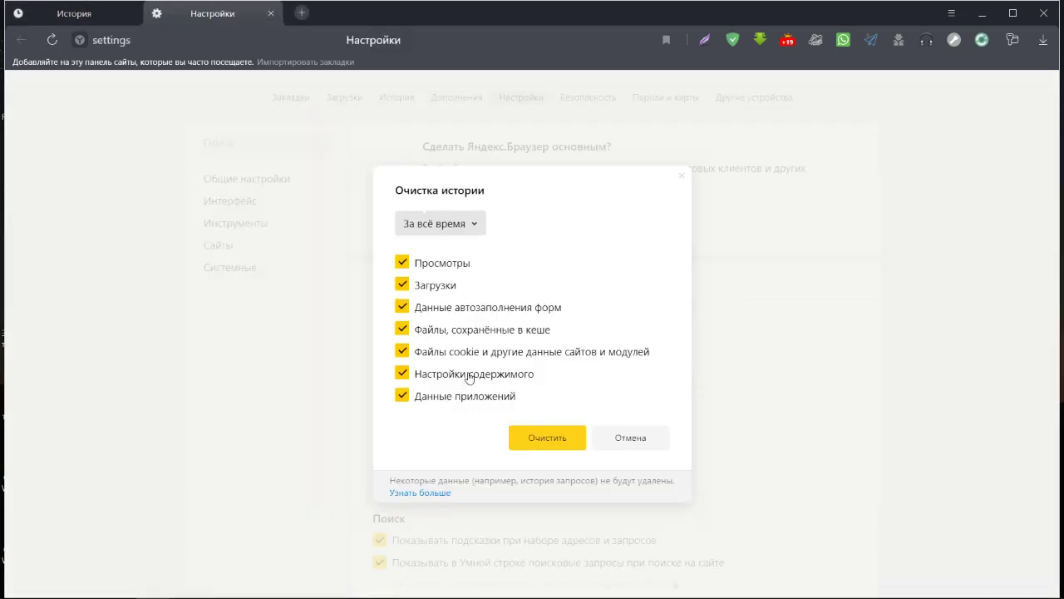
{"action": "left_click", "coordinate": [524, 446]}
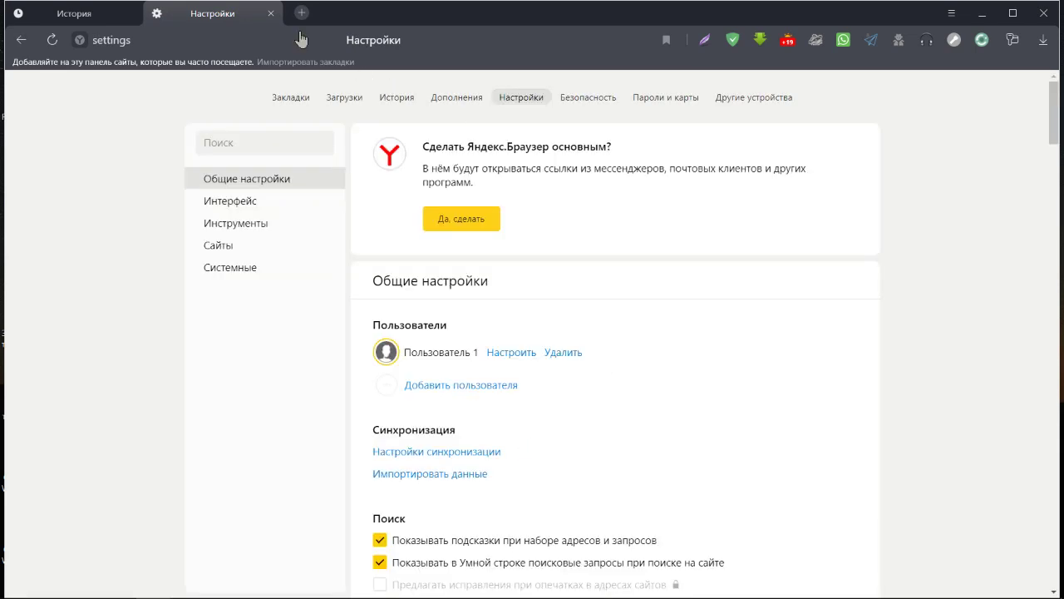
{"action": "left_click", "coordinate": [271, 13]}
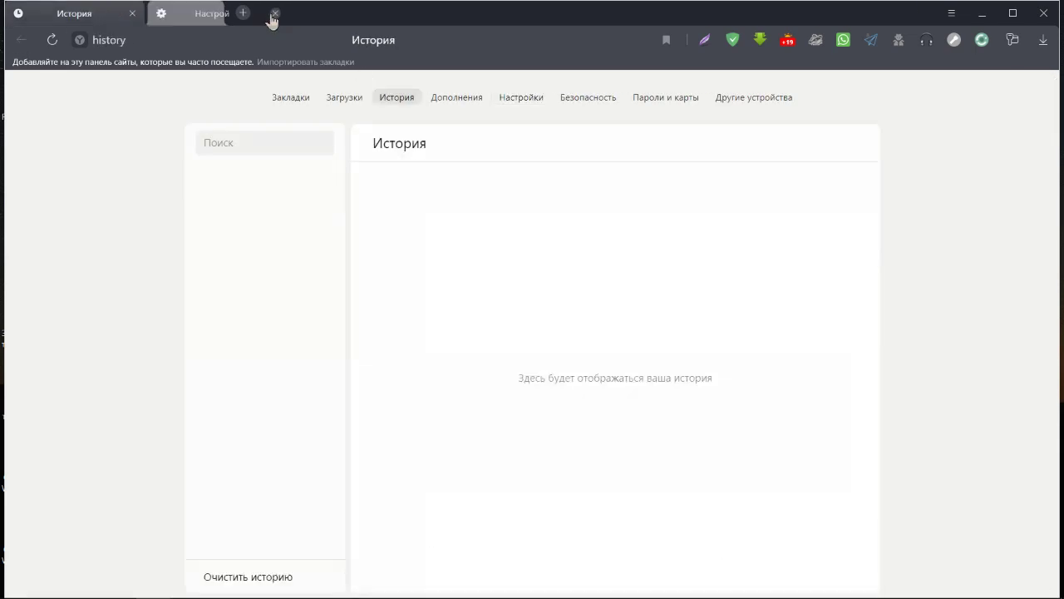
{"action": "left_click", "coordinate": [133, 13]}
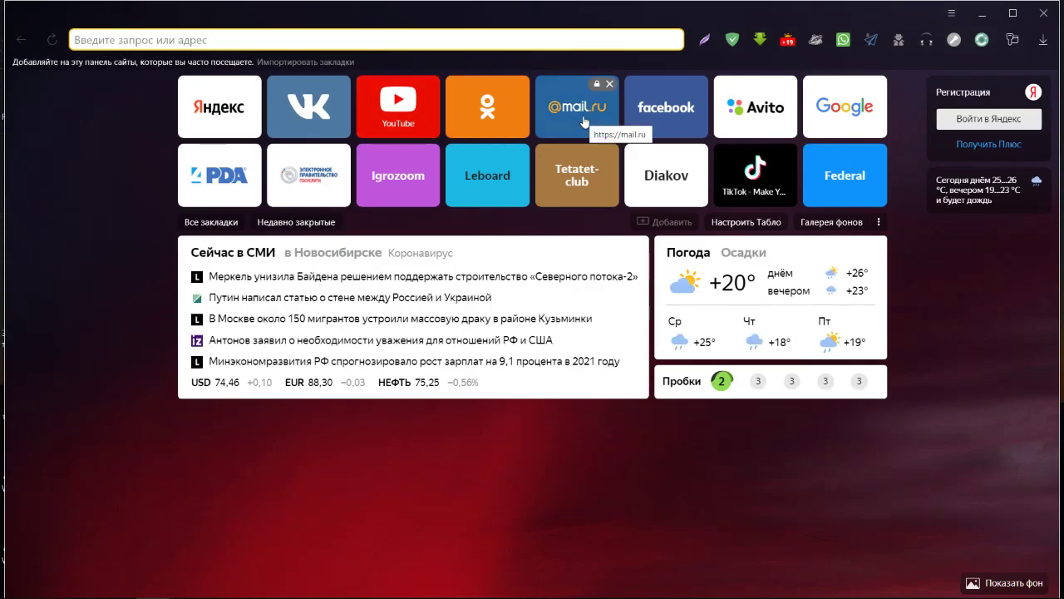
View the Yandex home page from the start page tiles, then close it and exit the browser.
{"action": "left_click", "coordinate": [248, 126]}
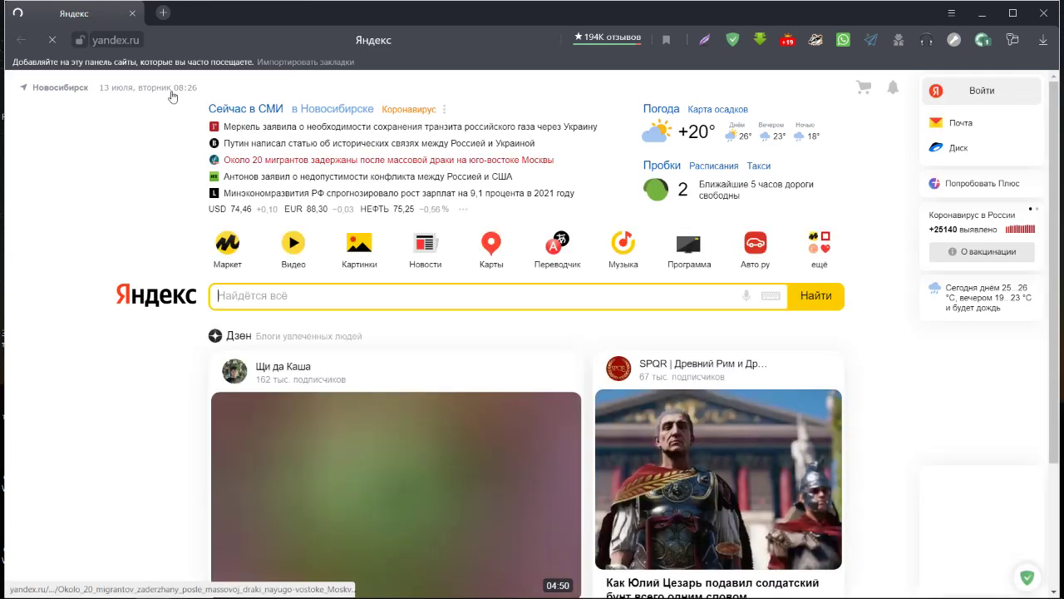
{"action": "left_click", "coordinate": [133, 14]}
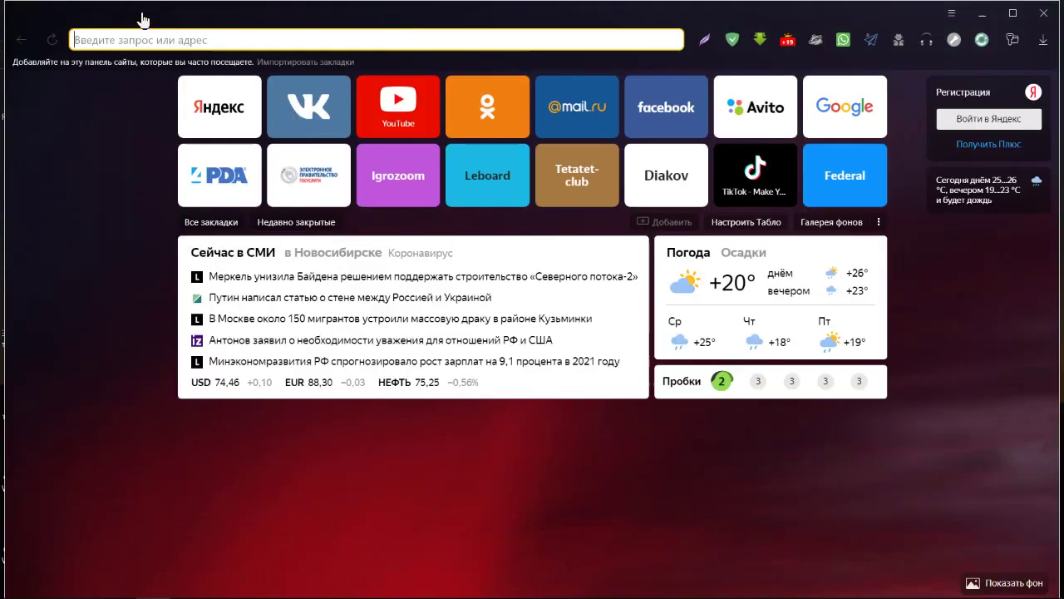
{"action": "left_click", "coordinate": [1042, 14]}
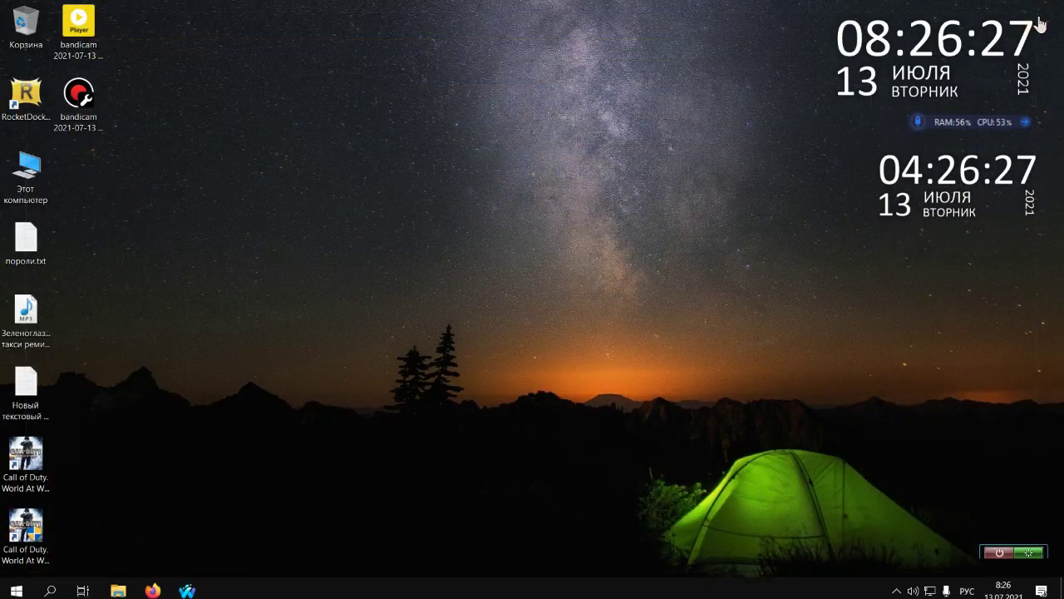
Switch to Firefox and look over the Yandex visual bookmarks page and the new tab page's shortcuts.
{"action": "left_click", "coordinate": [162, 590]}
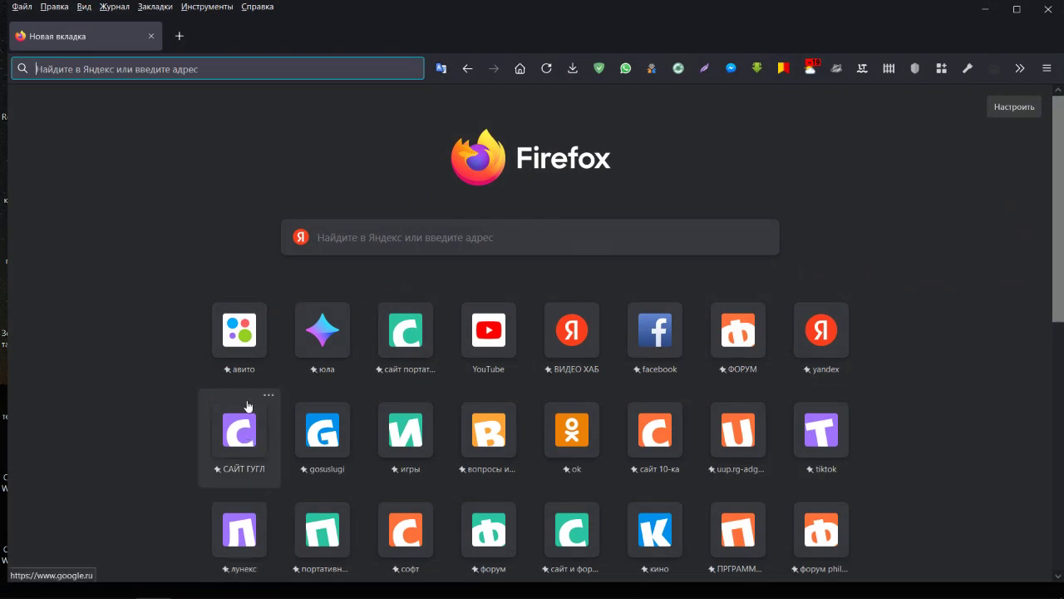
{"action": "left_click", "coordinate": [781, 73]}
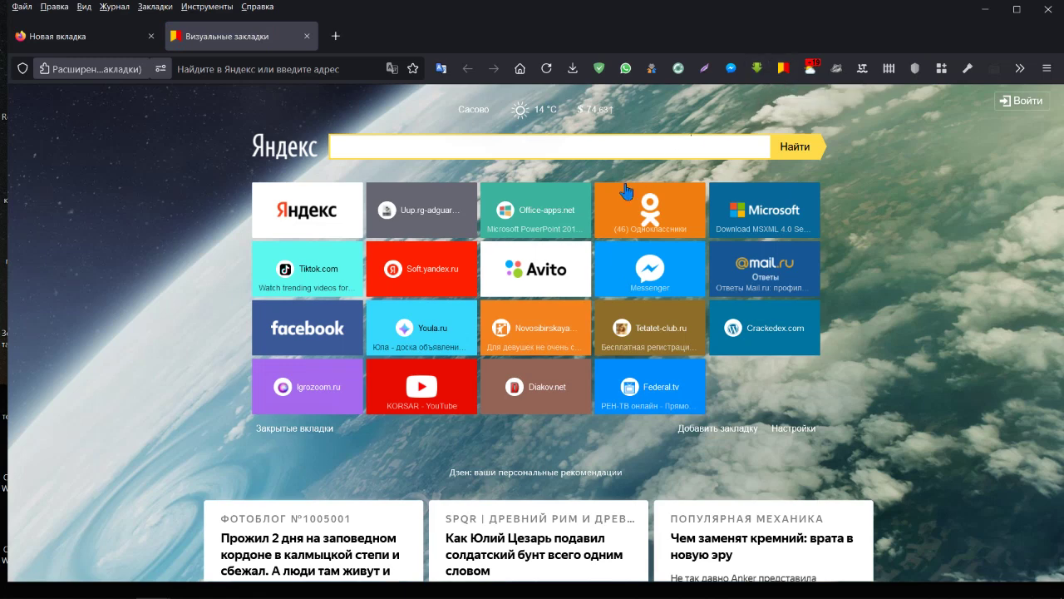
{"action": "left_click", "coordinate": [306, 36]}
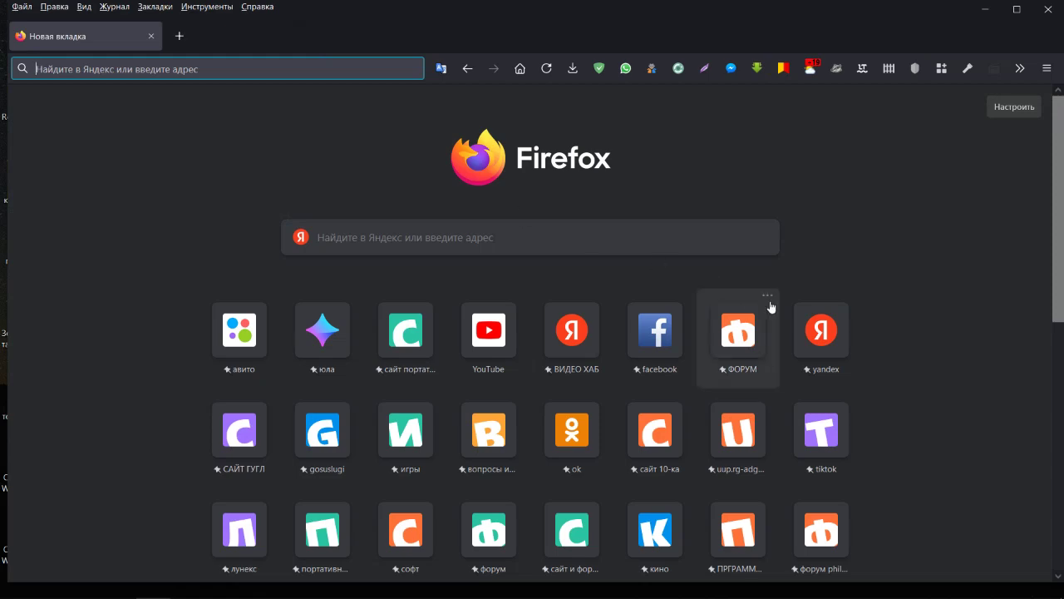
{"action": "scroll", "coordinate": [771, 307], "scroll_direction": "down", "scroll_amount": 3}
{"action": "scroll", "coordinate": [770, 308], "scroll_direction": "down", "scroll_amount": 2}
{"action": "scroll", "coordinate": [770, 308], "scroll_direction": "up", "scroll_amount": 5}
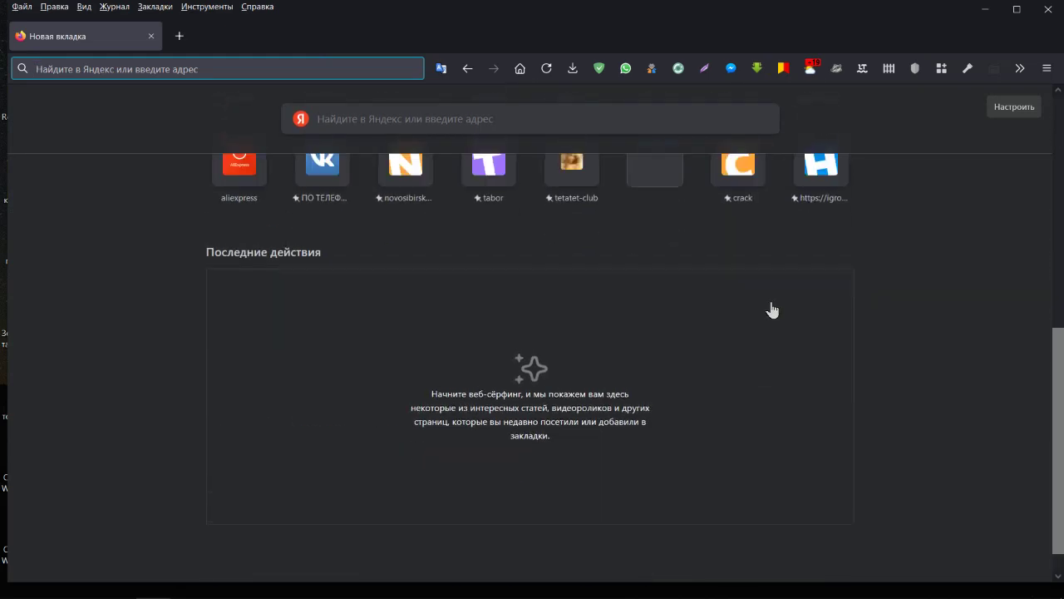
Review the cookie, login and history options in Firefox's "Приватность и Защита" settings and close the settings page.
{"action": "left_click", "coordinate": [1047, 68]}
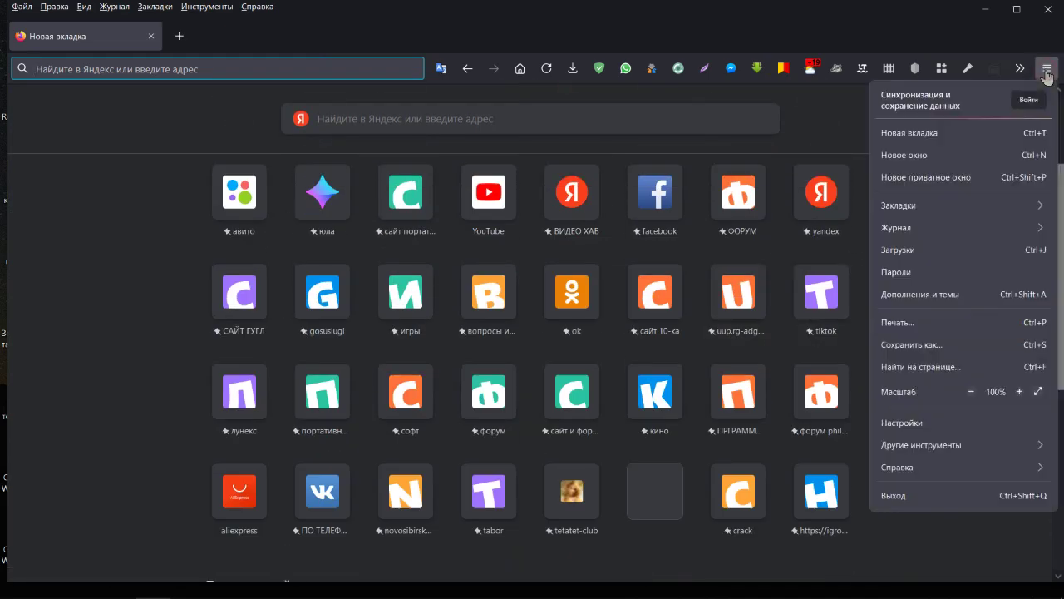
{"action": "left_click", "coordinate": [906, 422]}
{"action": "left_click", "coordinate": [125, 261]}
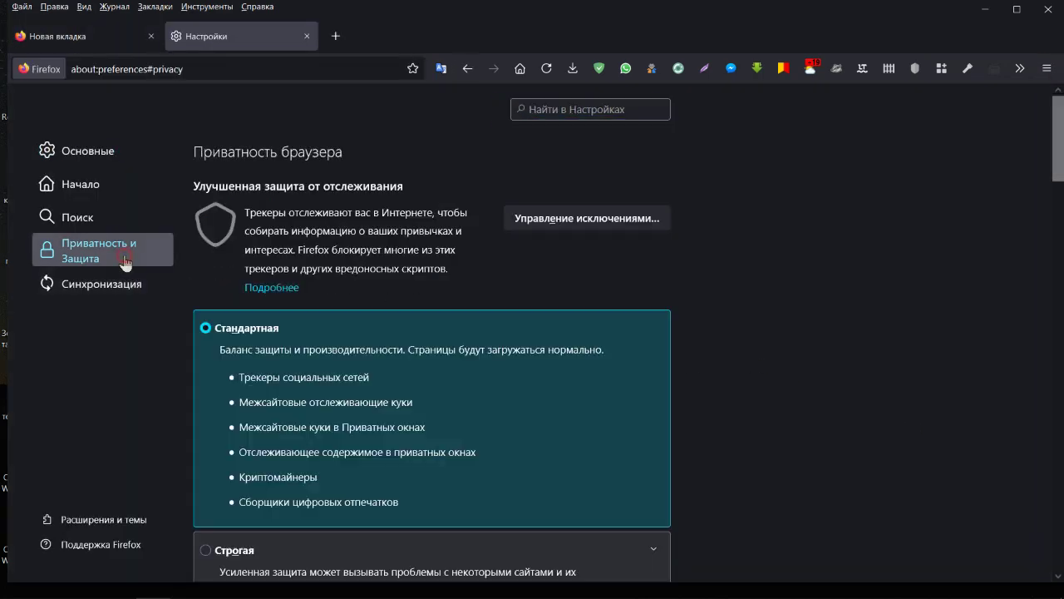
{"action": "scroll", "coordinate": [528, 285], "scroll_direction": "down", "scroll_amount": 10}
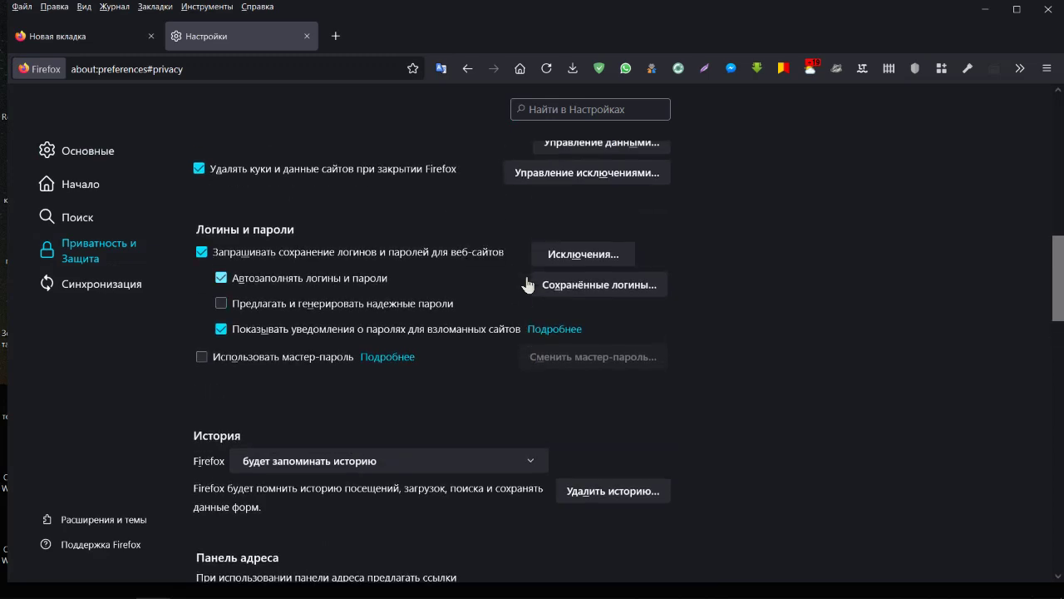
{"action": "scroll", "coordinate": [527, 285], "scroll_direction": "up", "scroll_amount": 4}
{"action": "scroll", "coordinate": [710, 326], "scroll_direction": "down", "scroll_amount": 4}
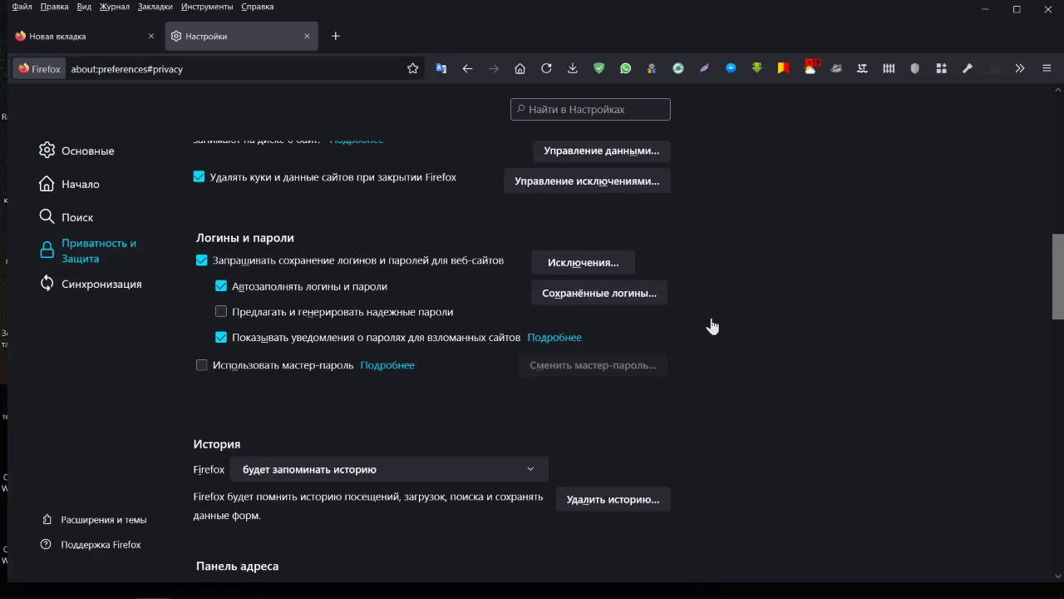
{"action": "scroll", "coordinate": [711, 325], "scroll_direction": "down", "scroll_amount": 2}
{"action": "scroll", "coordinate": [704, 327], "scroll_direction": "up", "scroll_amount": 5}
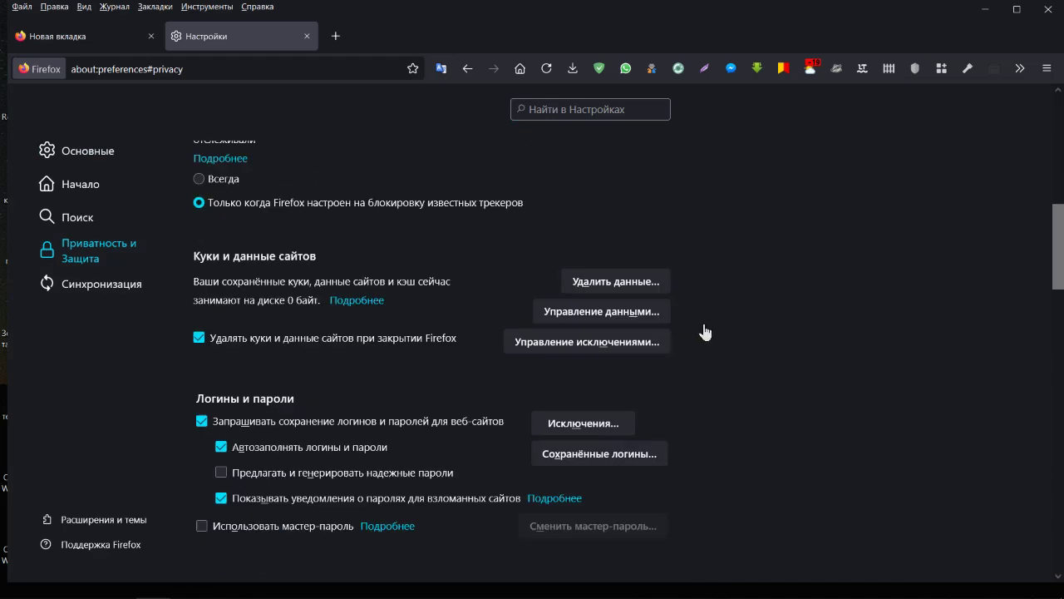
{"action": "scroll", "coordinate": [705, 333], "scroll_direction": "up", "scroll_amount": 7}
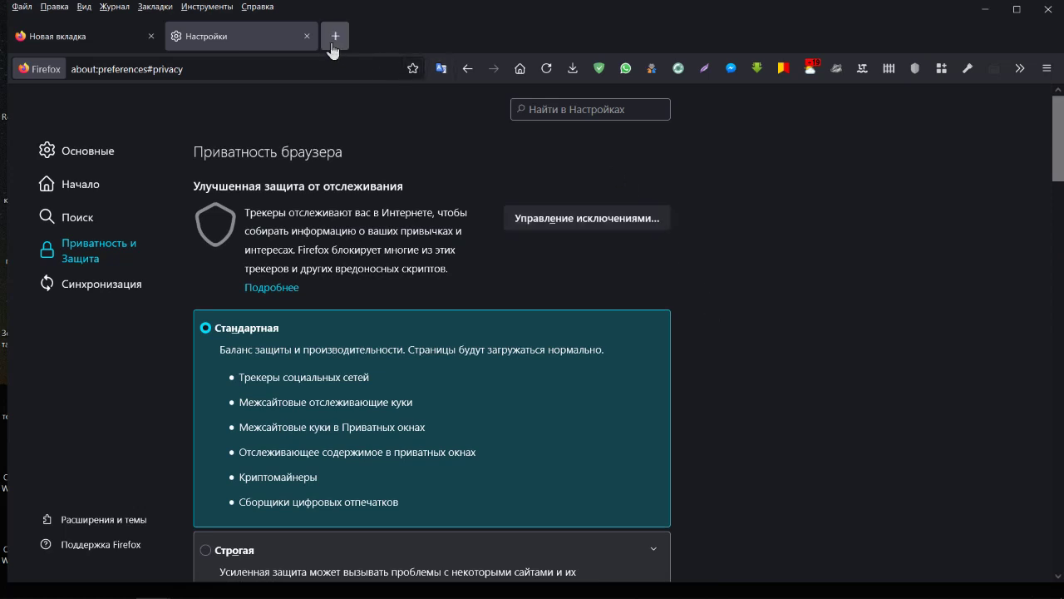
{"action": "left_click", "coordinate": [306, 37]}
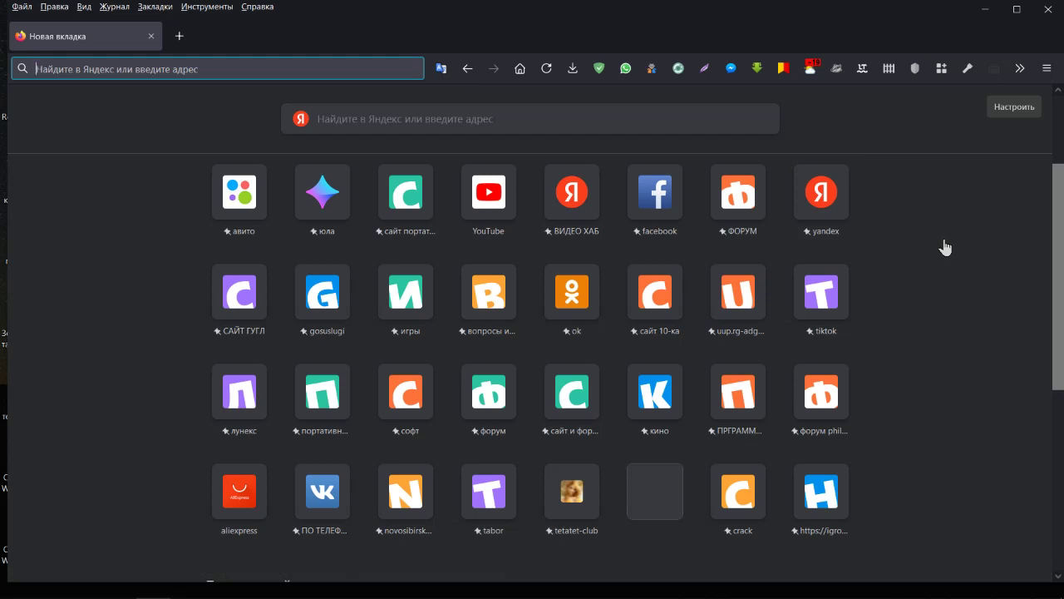
View the list of sites allowed in the Facebook Container add-on and dismiss it.
{"action": "left_click", "coordinate": [888, 70]}
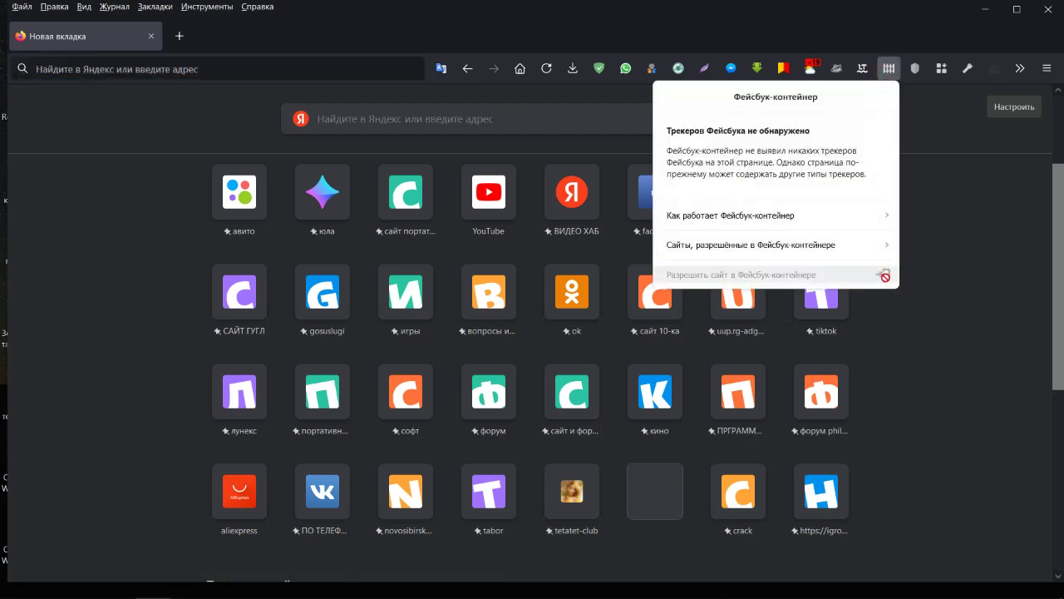
{"action": "left_click", "coordinate": [882, 244]}
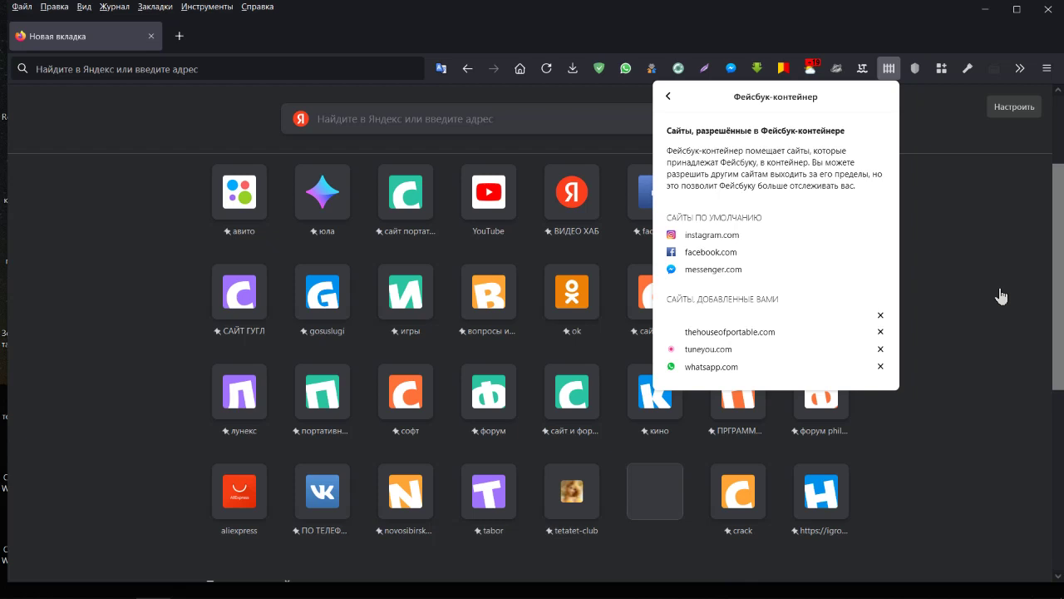
{"action": "left_click", "coordinate": [1002, 297]}
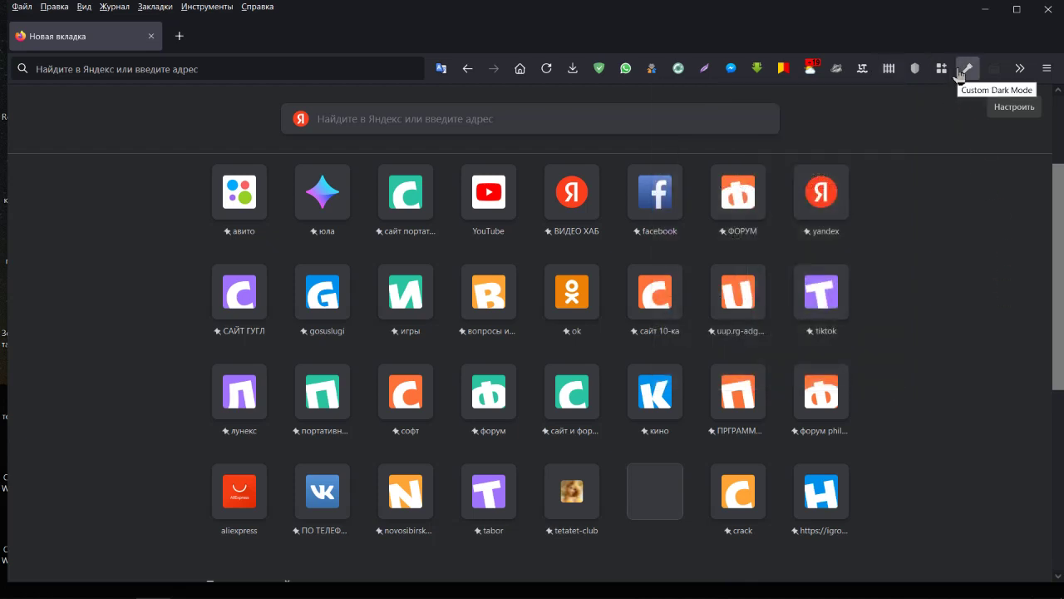
Browse the user-agent switcher's list of Chrome on Windows entries and view the Decentraleyes add-on's summary.
{"action": "left_click", "coordinate": [653, 70]}
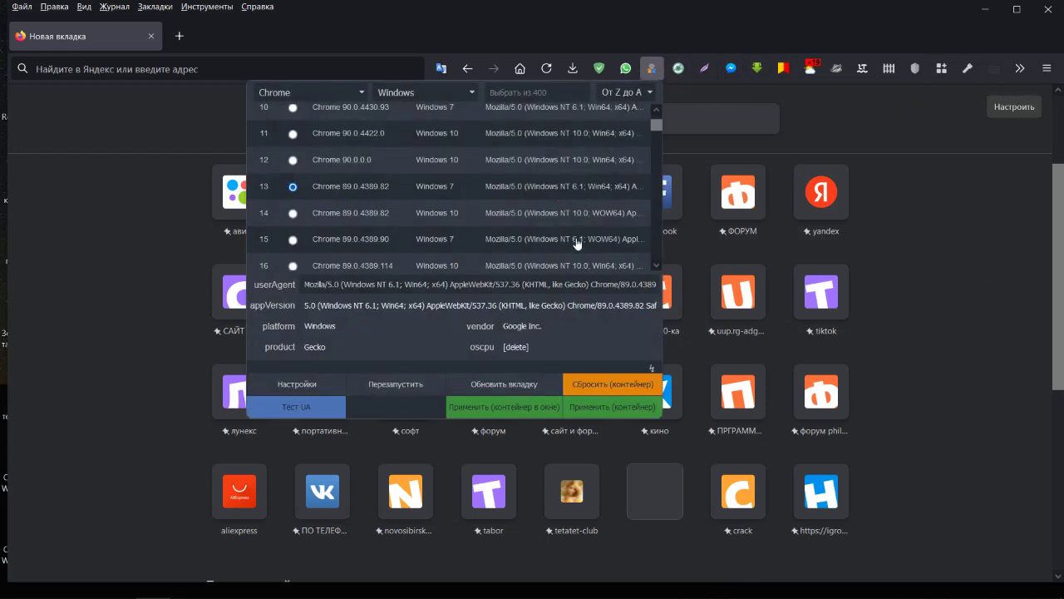
{"action": "scroll", "coordinate": [577, 252], "scroll_direction": "up", "scroll_amount": 3}
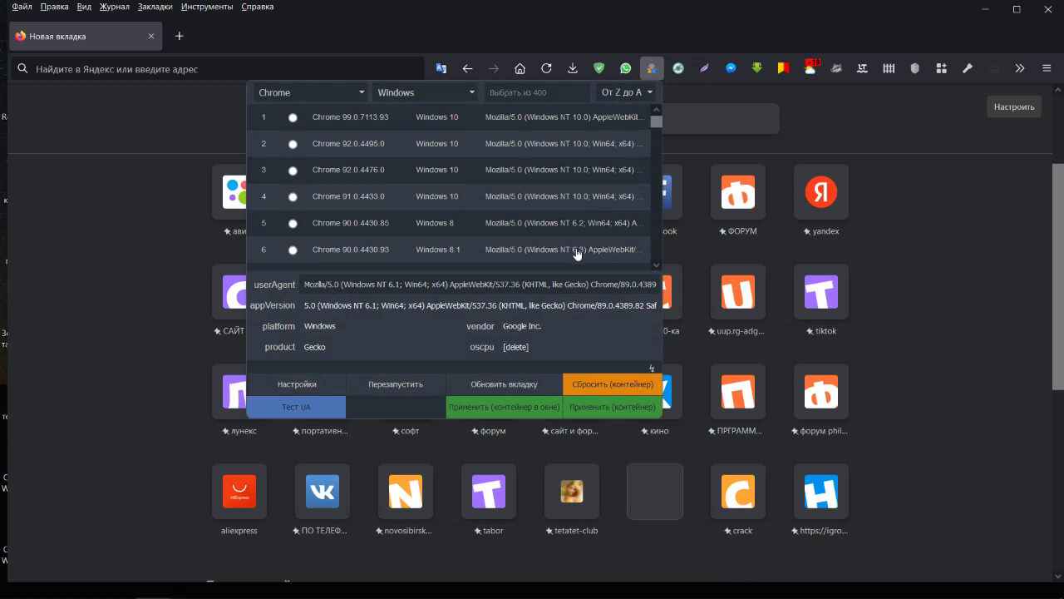
{"action": "scroll", "coordinate": [577, 252], "scroll_direction": "down", "scroll_amount": 10}
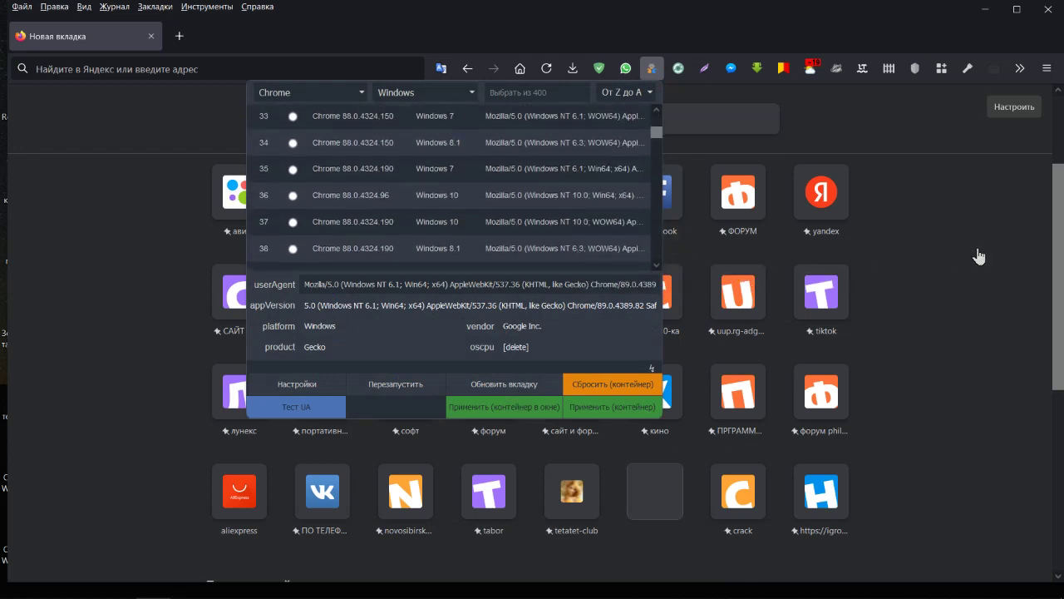
{"action": "left_click", "coordinate": [979, 256]}
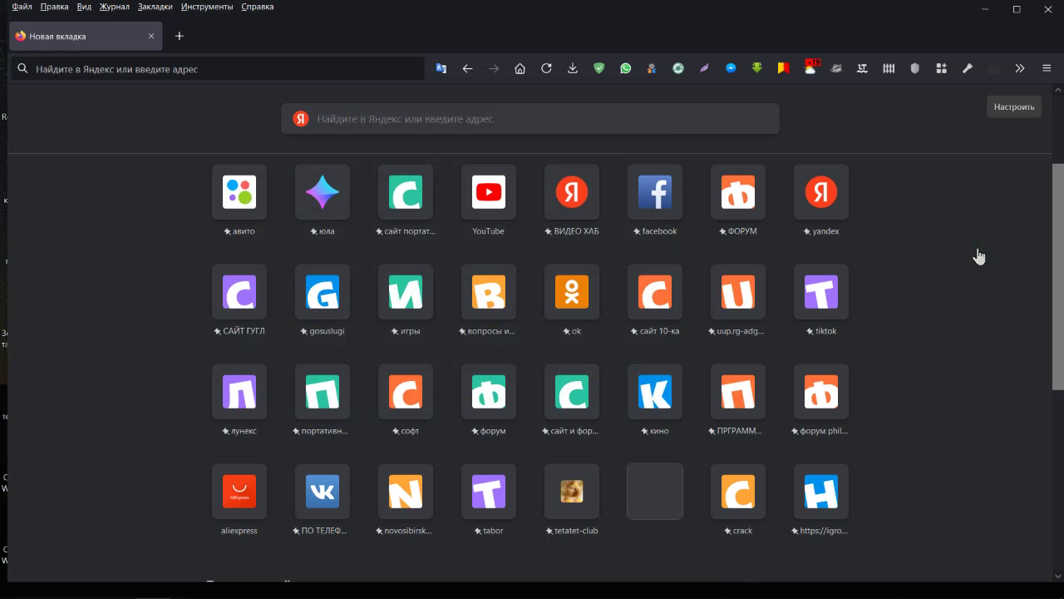
{"action": "left_click", "coordinate": [679, 68]}
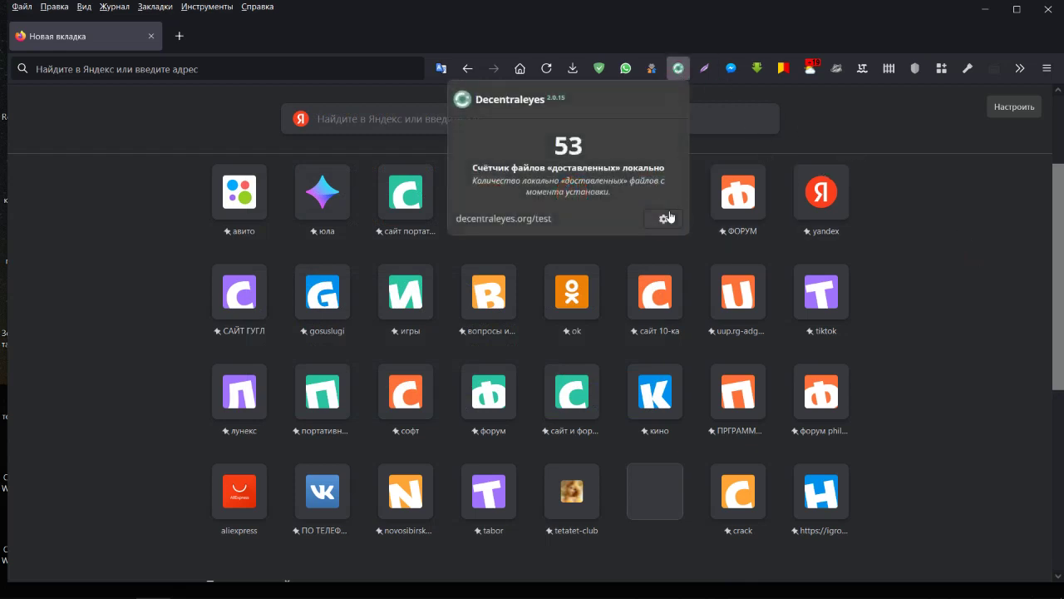
{"action": "left_click", "coordinate": [857, 133]}
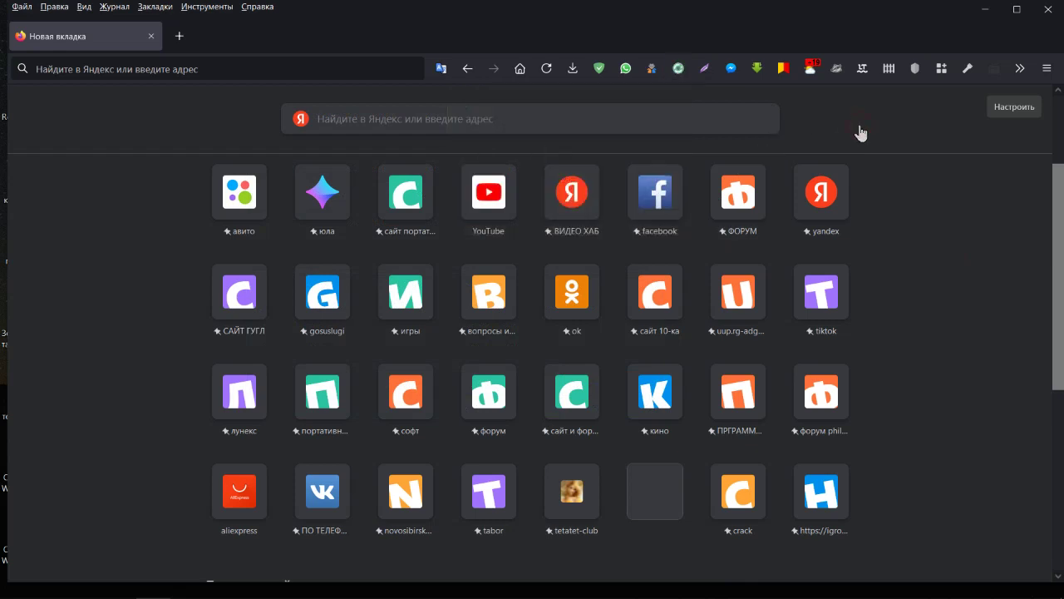
Look through LanguageTool's global and current-website settings and check the grey shield add-on's popup.
{"action": "left_click", "coordinate": [860, 68]}
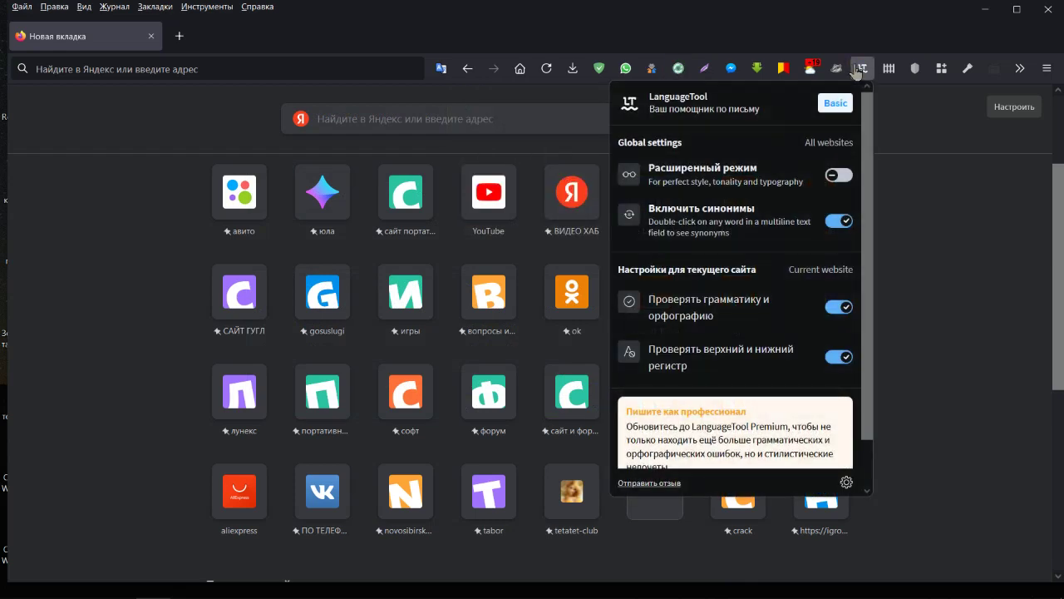
{"action": "left_click", "coordinate": [840, 175]}
{"action": "scroll", "coordinate": [818, 275], "scroll_direction": "down", "scroll_amount": 2}
{"action": "scroll", "coordinate": [818, 275], "scroll_direction": "up", "scroll_amount": 2}
{"action": "left_click", "coordinate": [946, 170]}
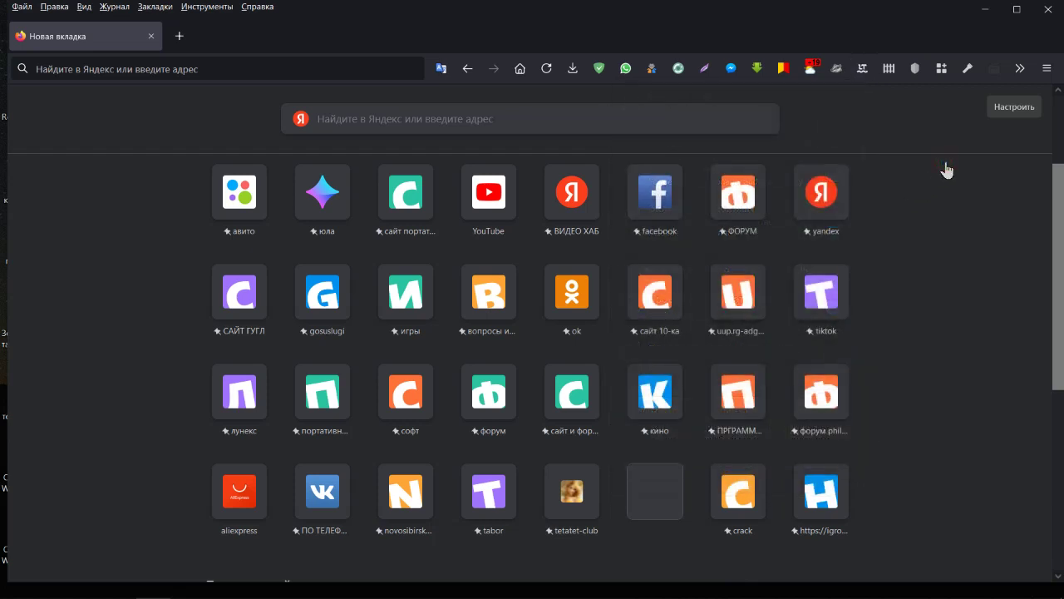
{"action": "left_click", "coordinate": [916, 71]}
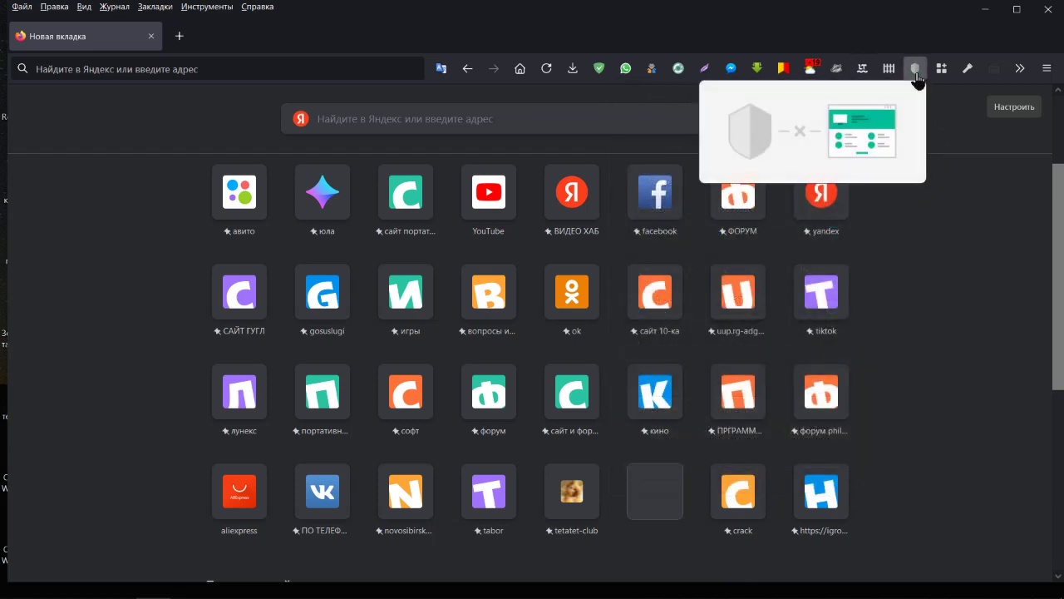
{"action": "left_click", "coordinate": [955, 124]}
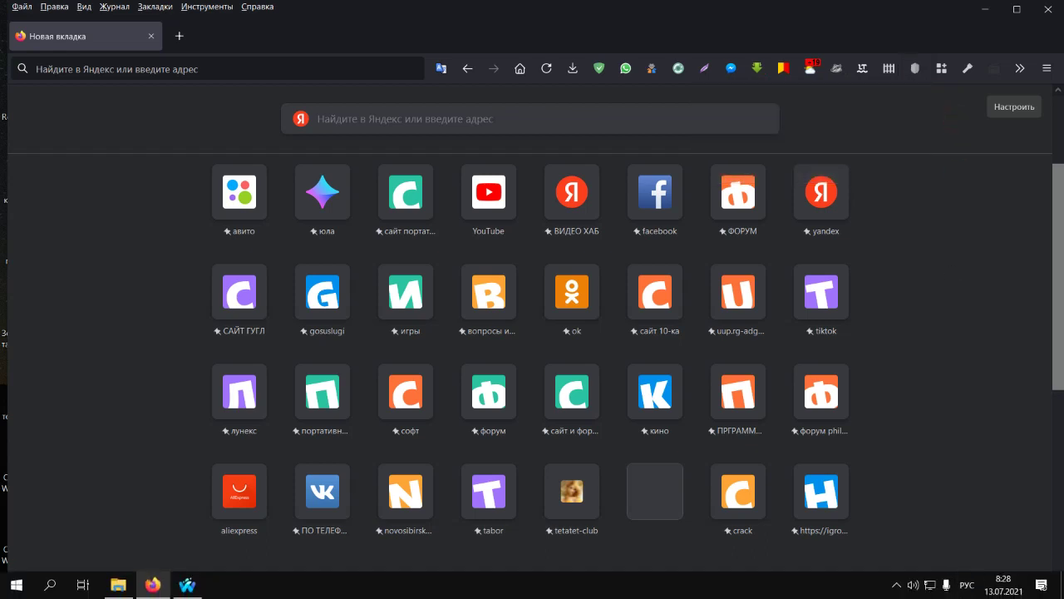
Close the Firefox window and switch to the Waterfox browser.
{"action": "left_click", "coordinate": [899, 592]}
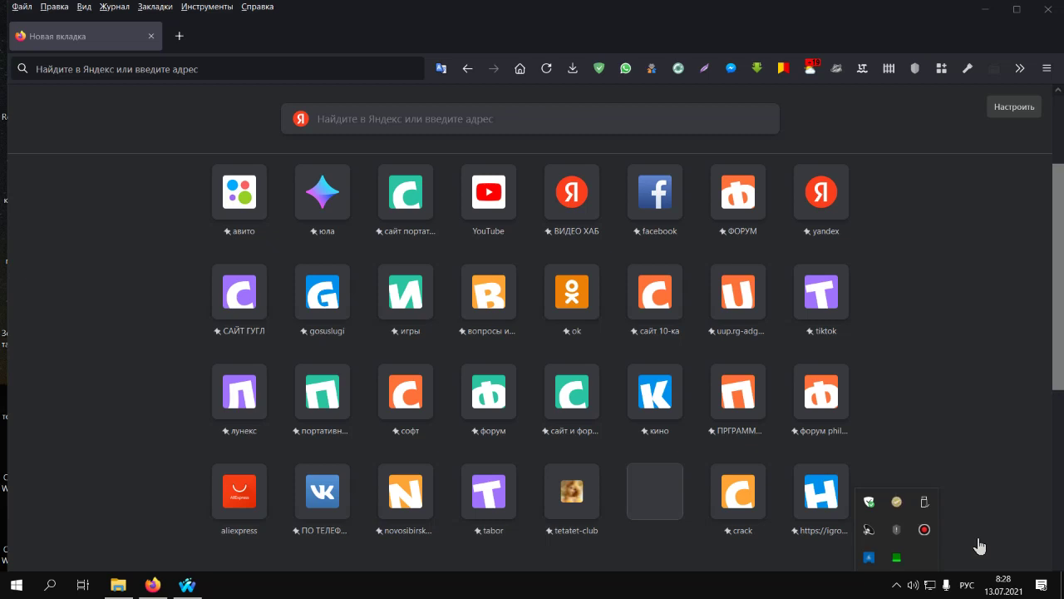
{"action": "left_click", "coordinate": [1050, 10]}
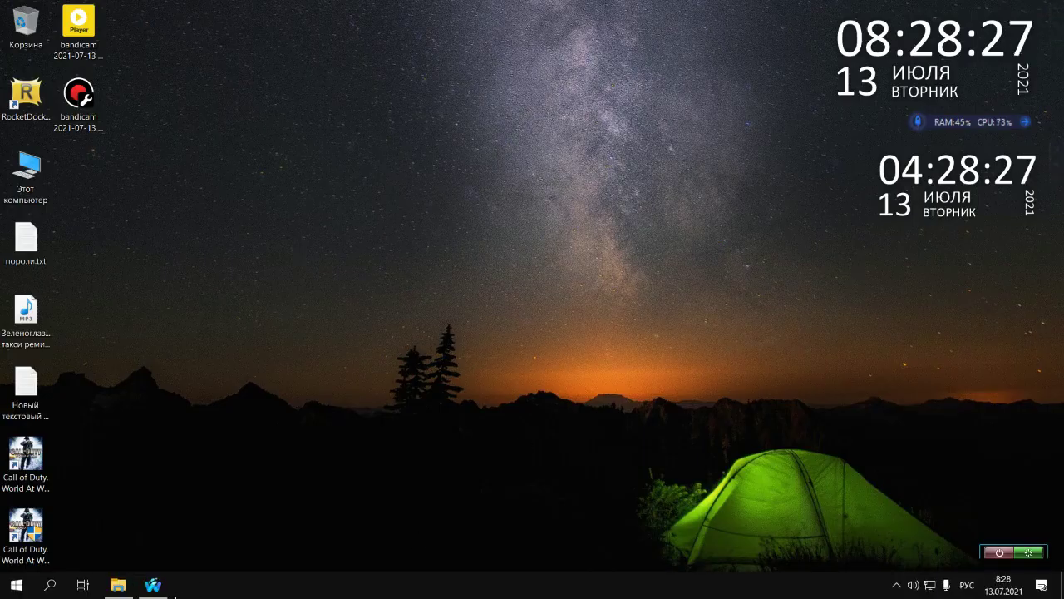
{"action": "left_click", "coordinate": [152, 584]}
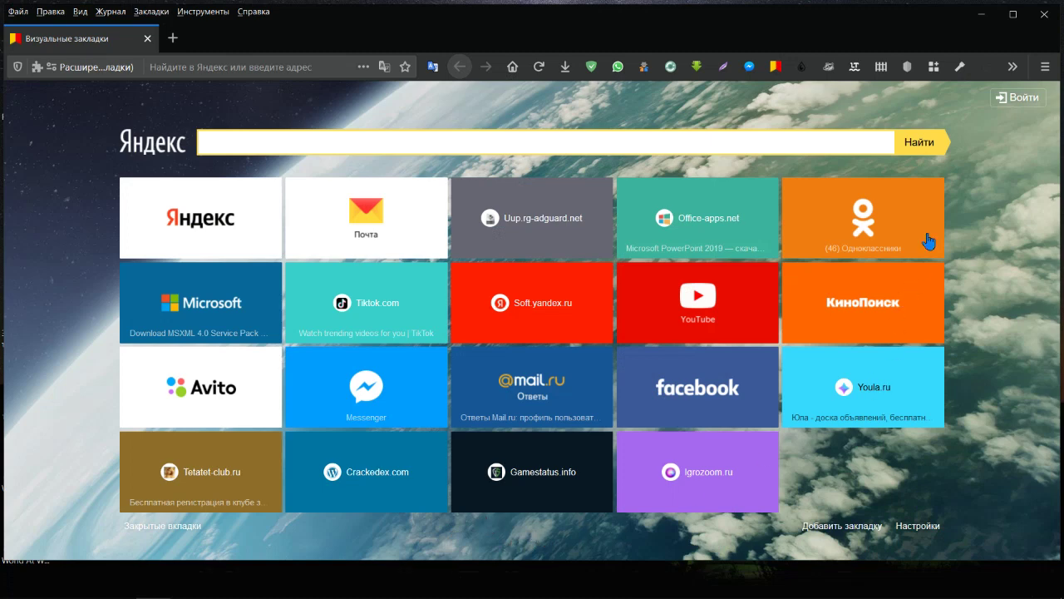
Open Waterfox's settings and review the tracking protection, cookie, address bar, permission and certificate options under "Приватность и Защита".
{"action": "left_click", "coordinate": [1046, 66]}
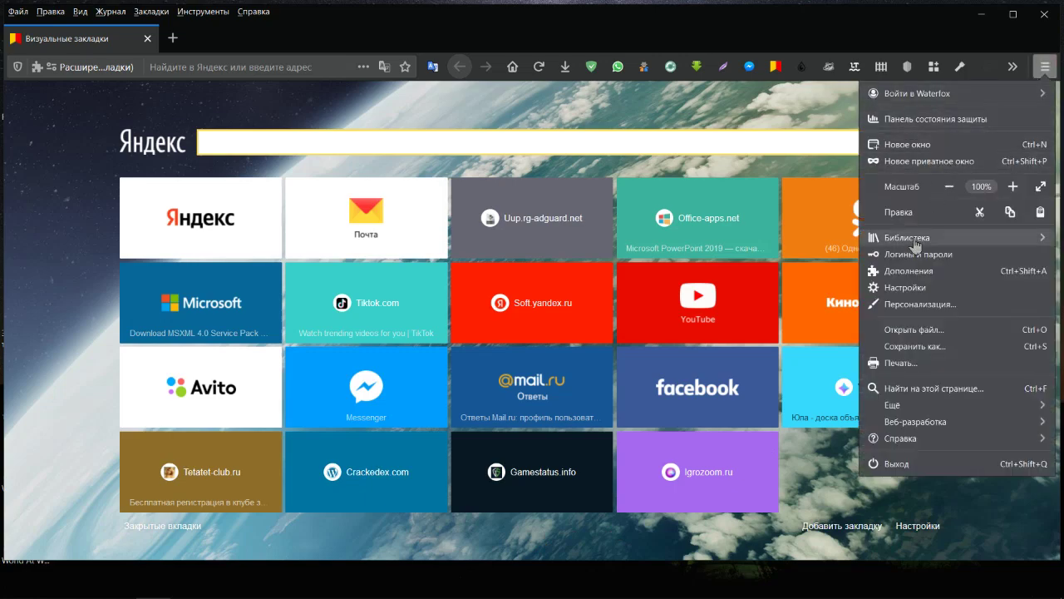
{"action": "left_click", "coordinate": [906, 288]}
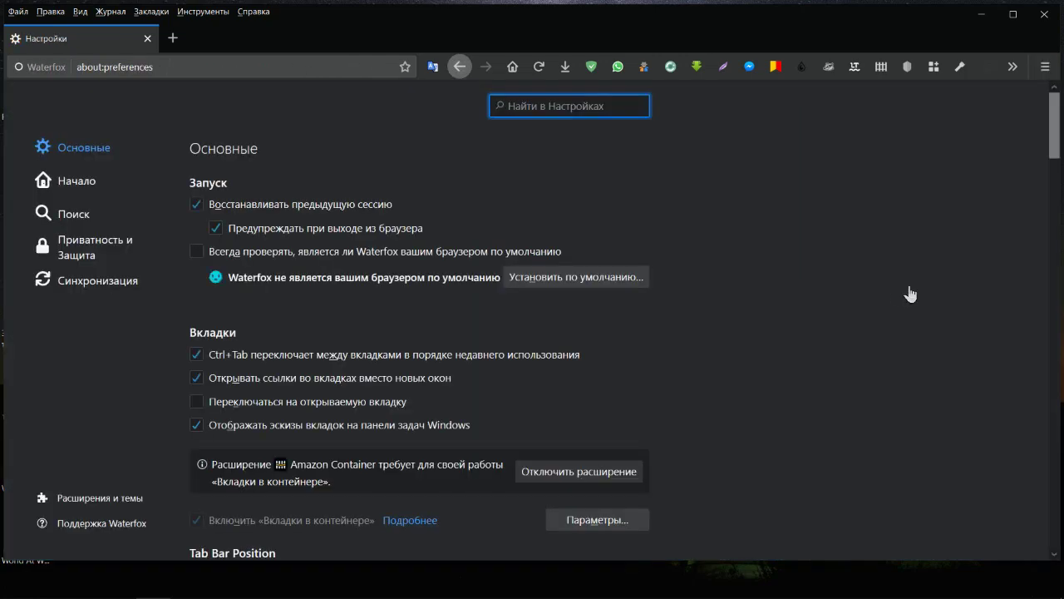
{"action": "left_click", "coordinate": [80, 246]}
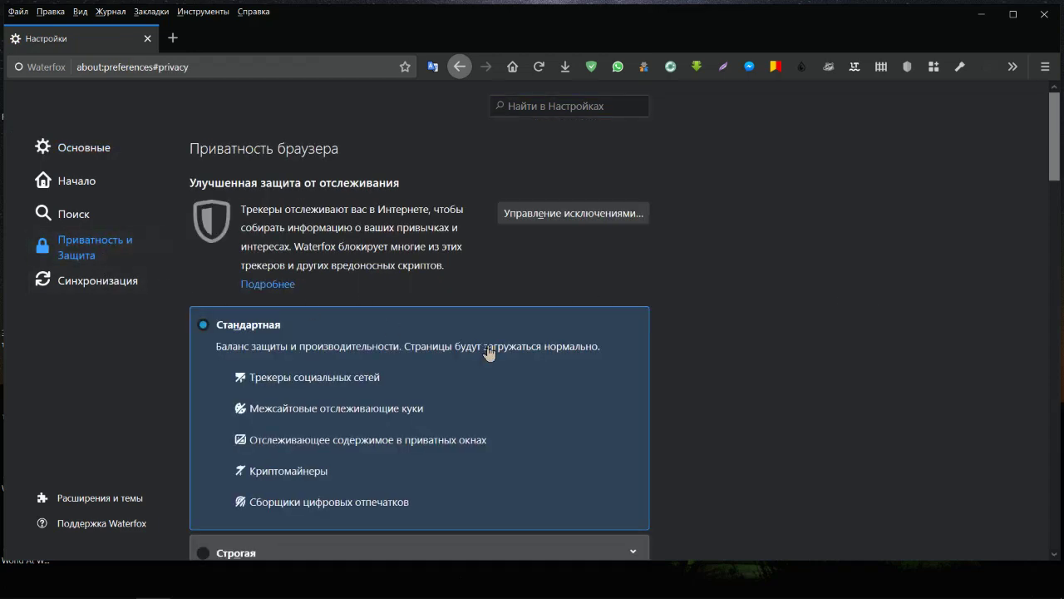
{"action": "scroll", "coordinate": [488, 353], "scroll_direction": "down", "scroll_amount": 2}
{"action": "scroll", "coordinate": [488, 353], "scroll_direction": "down", "scroll_amount": 4}
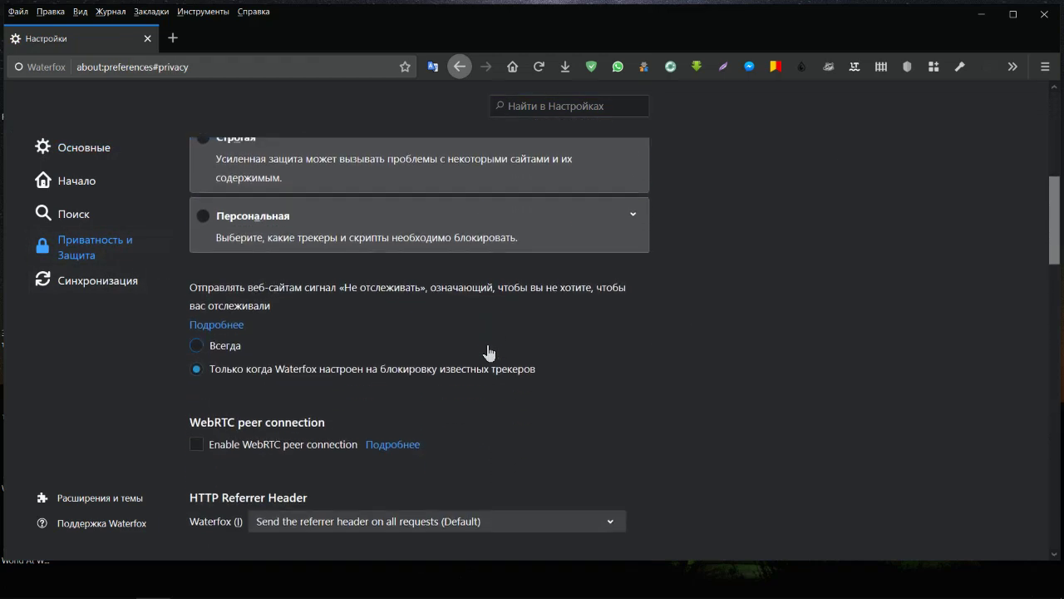
{"action": "scroll", "coordinate": [488, 353], "scroll_direction": "down", "scroll_amount": 5}
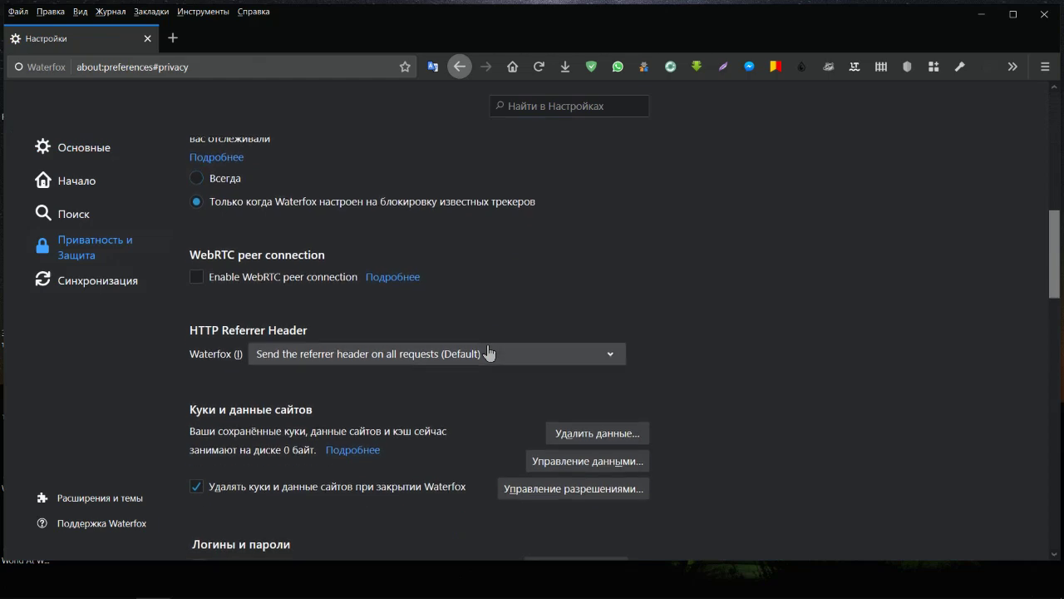
{"action": "scroll", "coordinate": [488, 353], "scroll_direction": "down", "scroll_amount": 10}
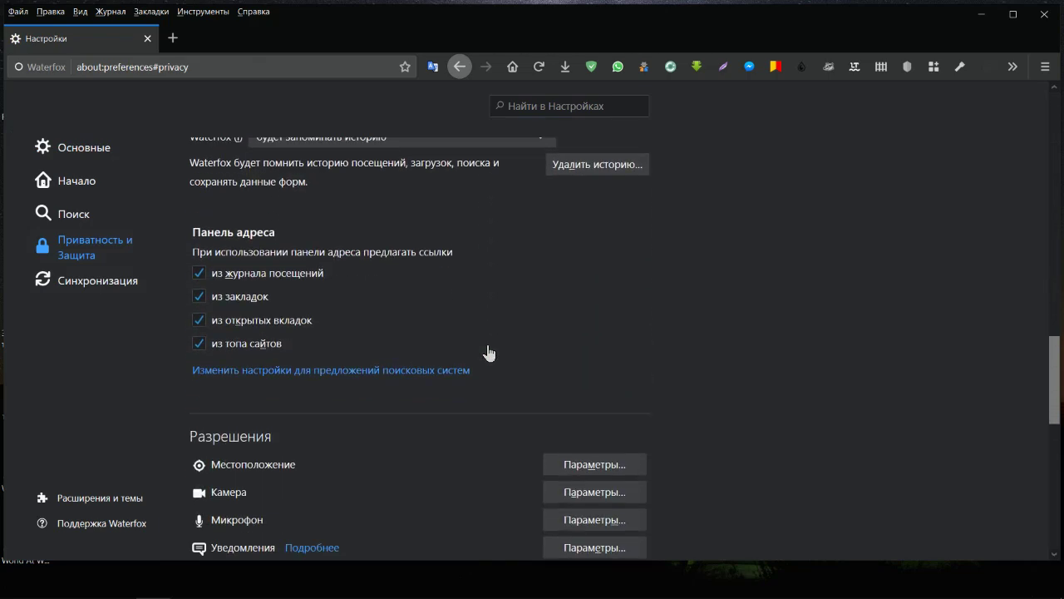
{"action": "scroll", "coordinate": [488, 352], "scroll_direction": "down", "scroll_amount": 1}
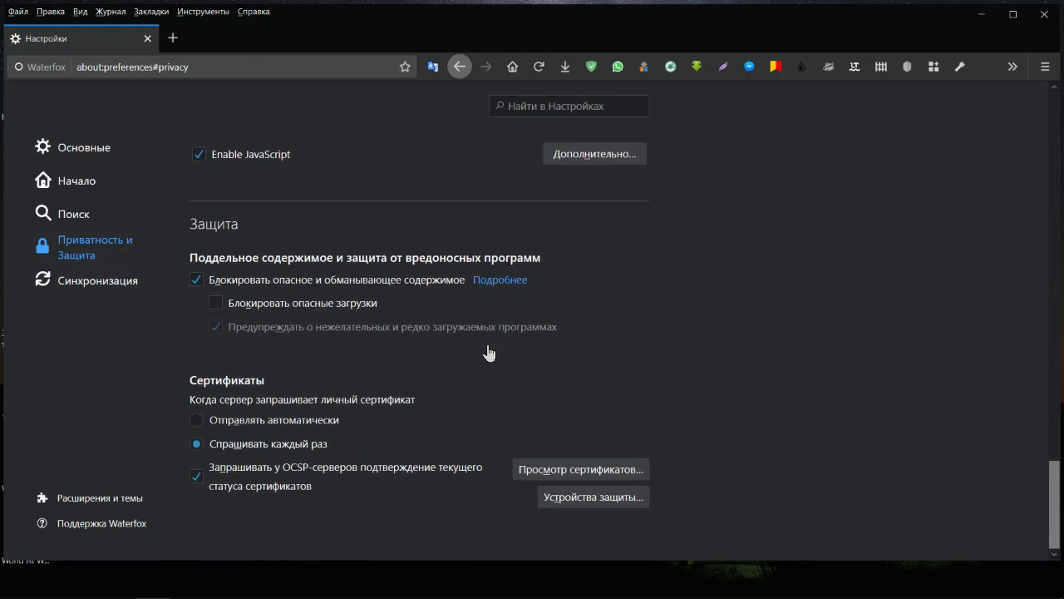
{"action": "scroll", "coordinate": [488, 353], "scroll_direction": "up", "scroll_amount": 14}
{"action": "scroll", "coordinate": [488, 352], "scroll_direction": "up", "scroll_amount": 8}
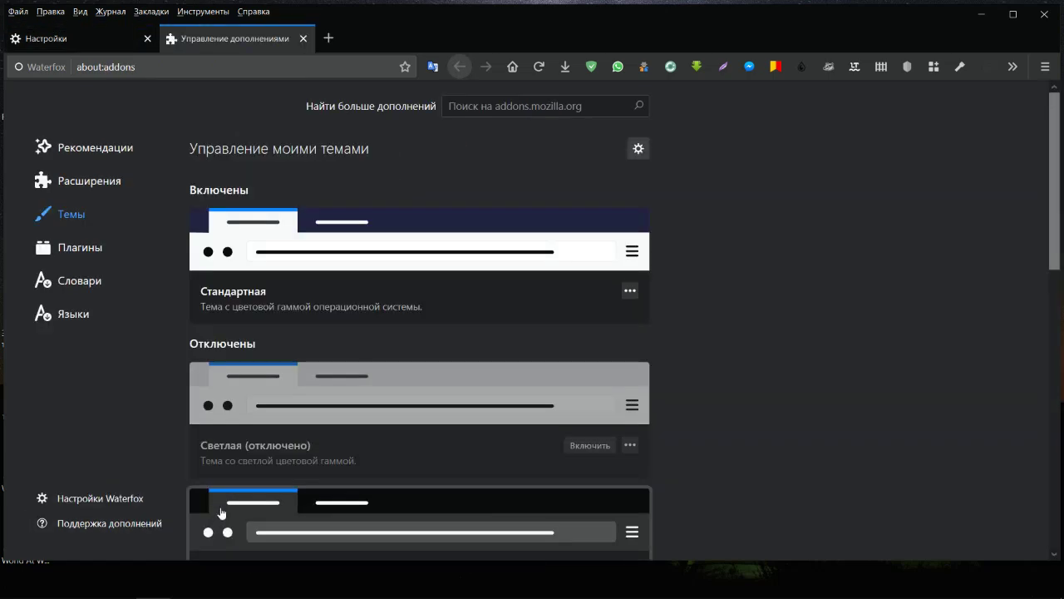
Look through the enabled and disabled themes in Waterfox's add-ons manager.
{"action": "scroll", "coordinate": [432, 430], "scroll_direction": "down", "scroll_amount": 5}
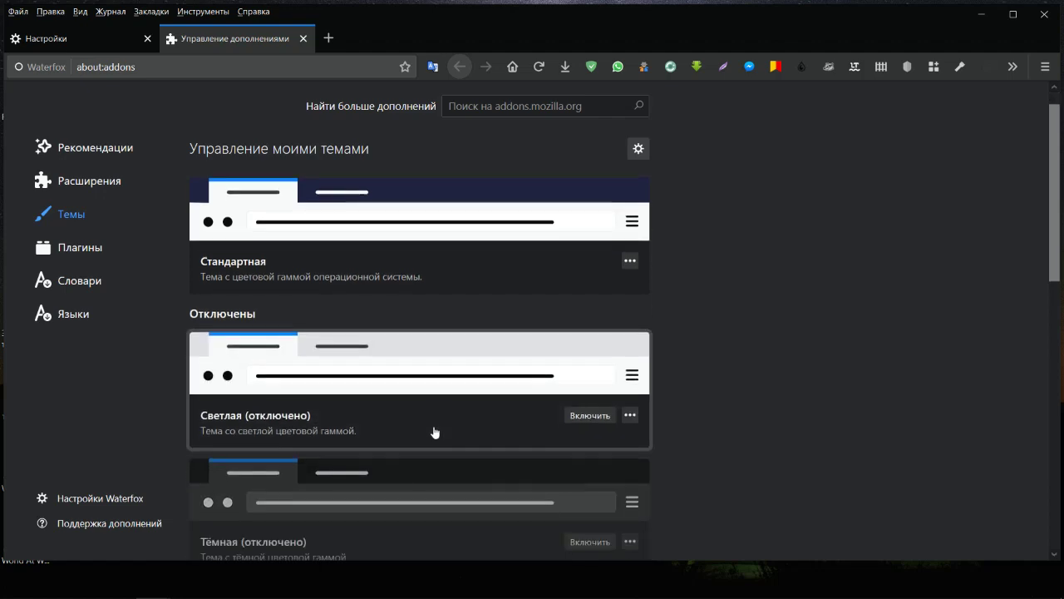
{"action": "scroll", "coordinate": [435, 432], "scroll_direction": "up", "scroll_amount": 3}
{"action": "scroll", "coordinate": [435, 432], "scroll_direction": "down", "scroll_amount": 10}
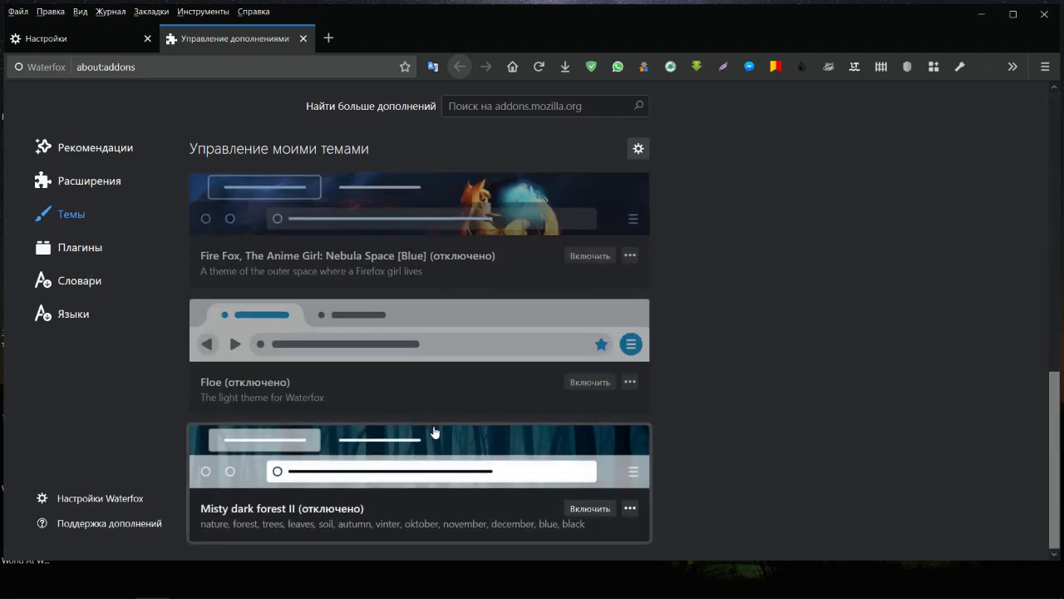
{"action": "scroll", "coordinate": [435, 434], "scroll_direction": "up", "scroll_amount": 3}
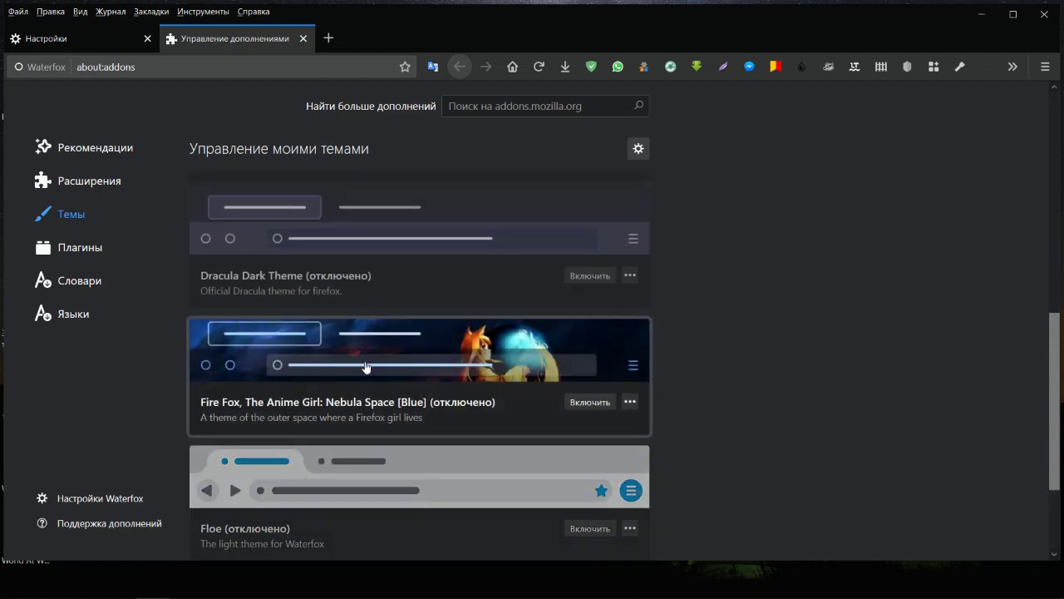
{"action": "scroll", "coordinate": [394, 367], "scroll_direction": "down", "scroll_amount": 3}
{"action": "scroll", "coordinate": [400, 371], "scroll_direction": "up", "scroll_amount": 6}
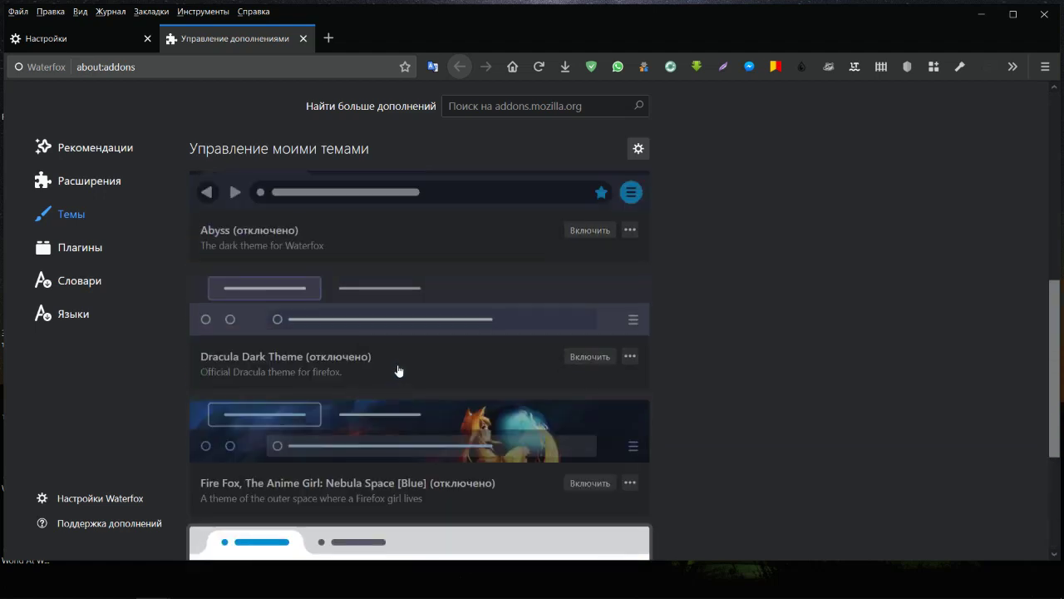
View the installed dictionaries, language packs and plugins, and scan the theme list again down to its end.
{"action": "left_click", "coordinate": [90, 281]}
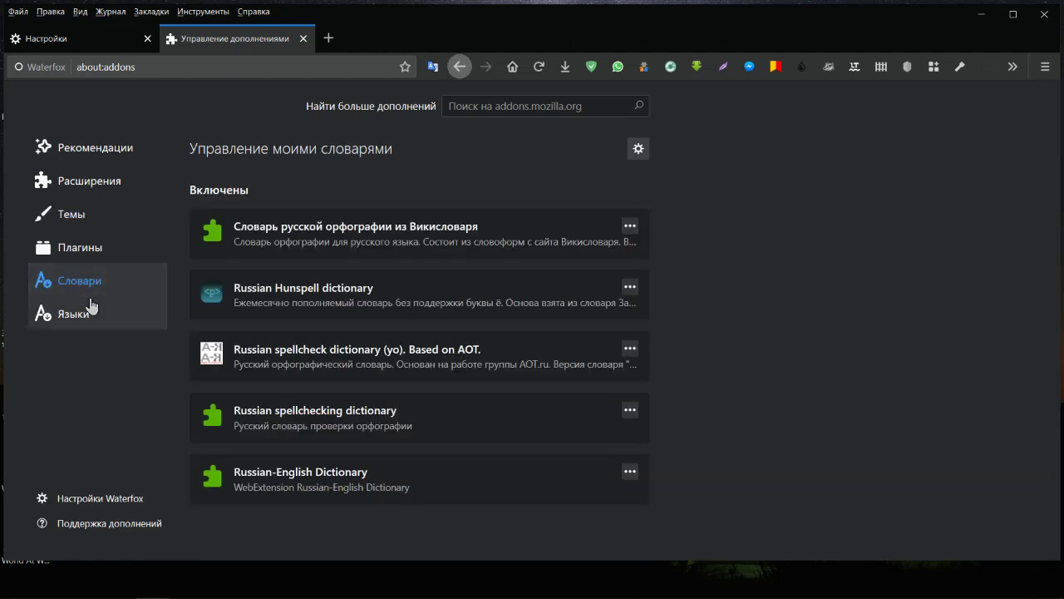
{"action": "left_click", "coordinate": [64, 314]}
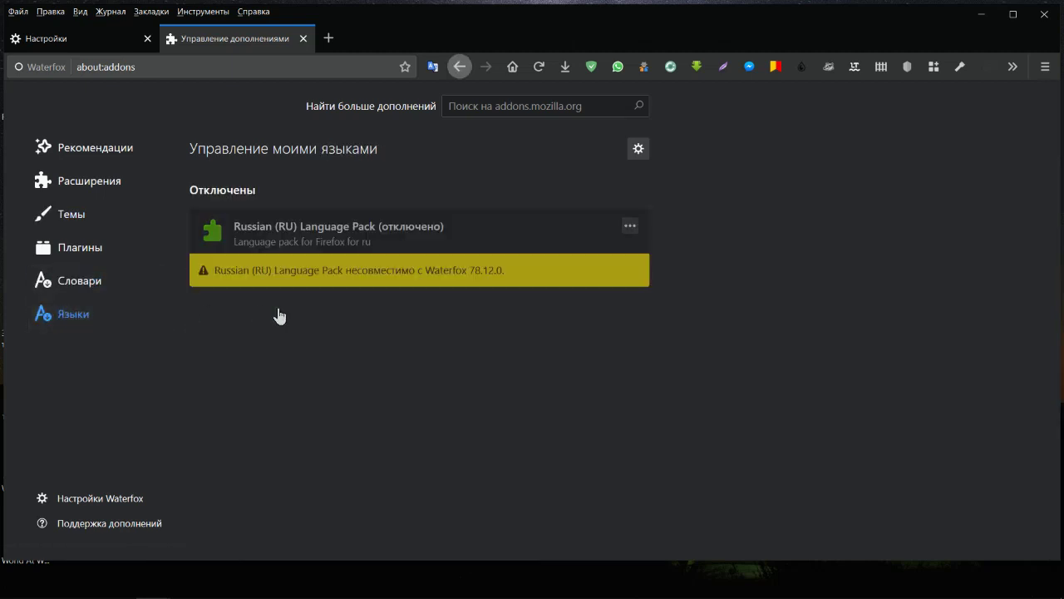
{"action": "left_click", "coordinate": [74, 249]}
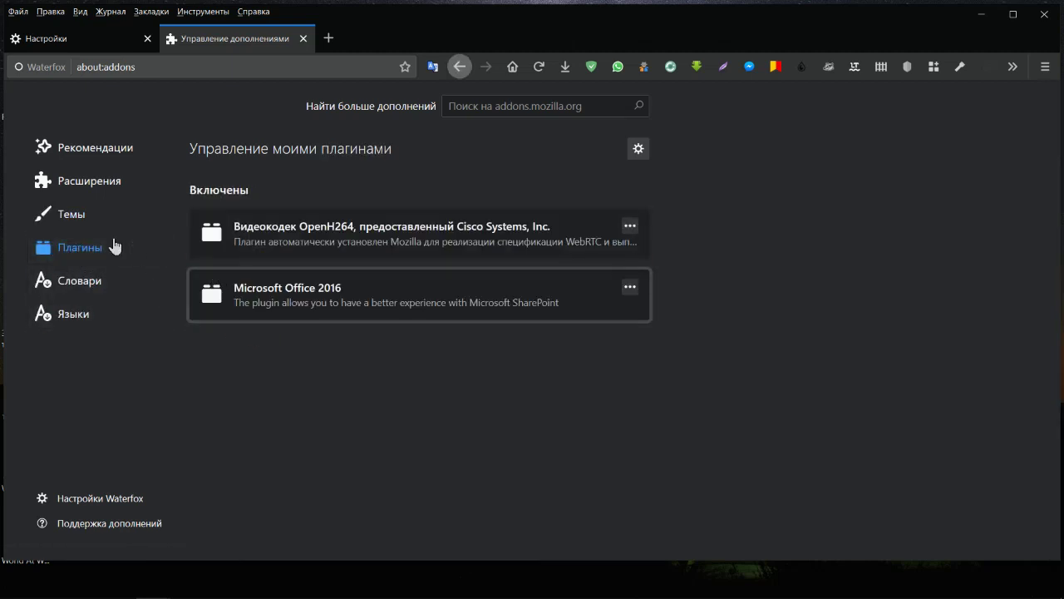
{"action": "left_click", "coordinate": [60, 217]}
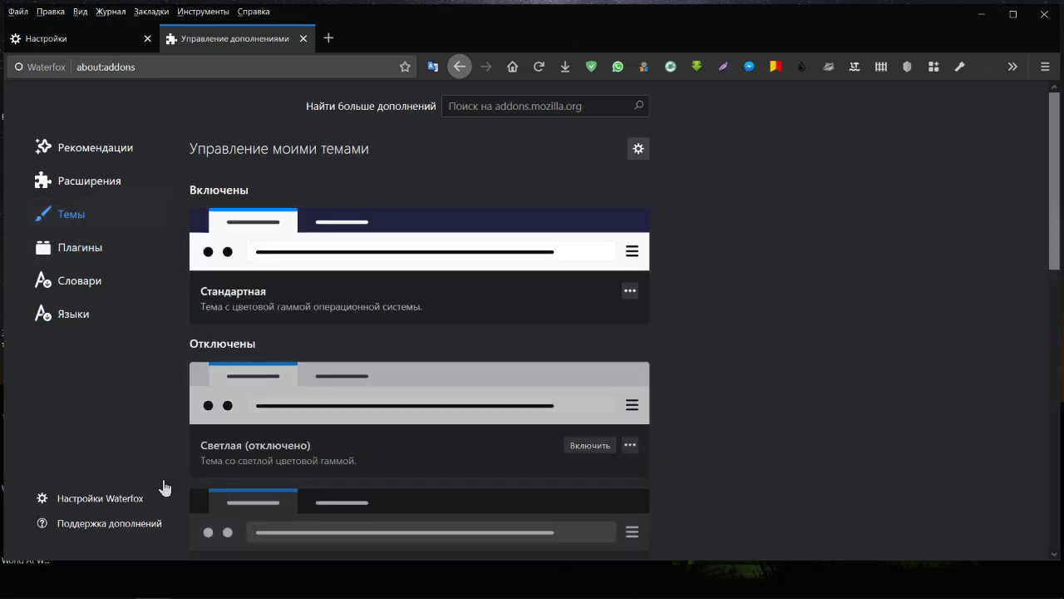
{"action": "scroll", "coordinate": [163, 489], "scroll_direction": "down", "scroll_amount": 6}
{"action": "scroll", "coordinate": [175, 478], "scroll_direction": "down", "scroll_amount": 3}
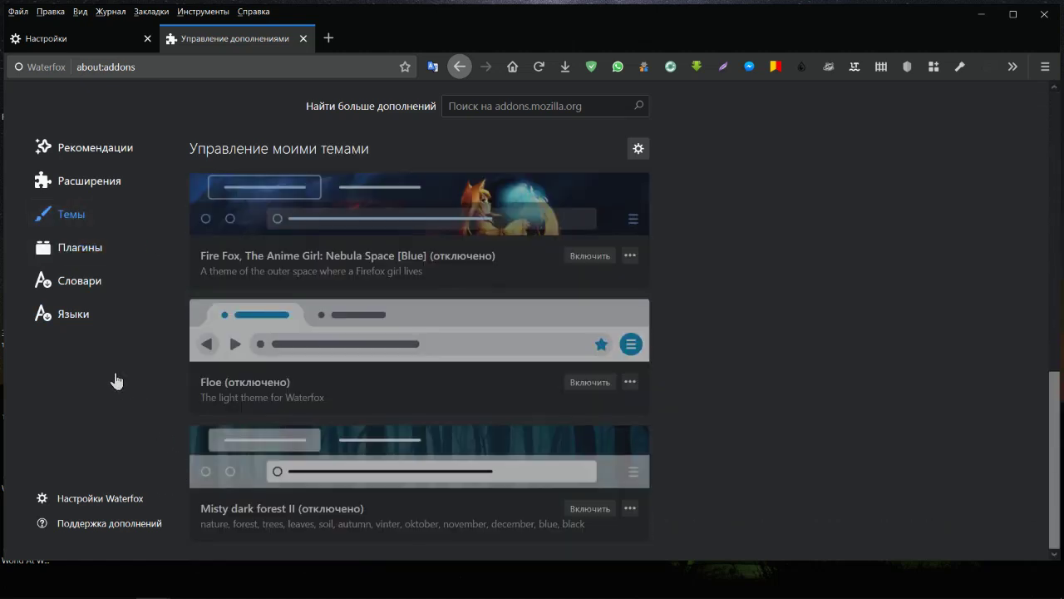
Revisit the dictionaries, plugins and themes sections of the add-ons manager.
{"action": "left_click", "coordinate": [79, 311]}
{"action": "left_click", "coordinate": [87, 294]}
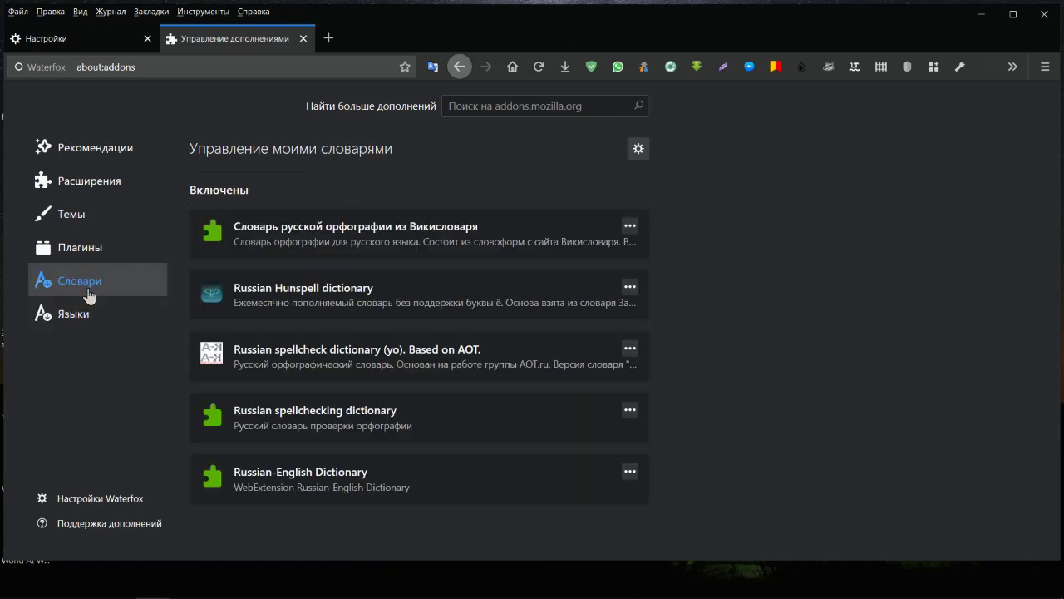
{"action": "left_click", "coordinate": [126, 251]}
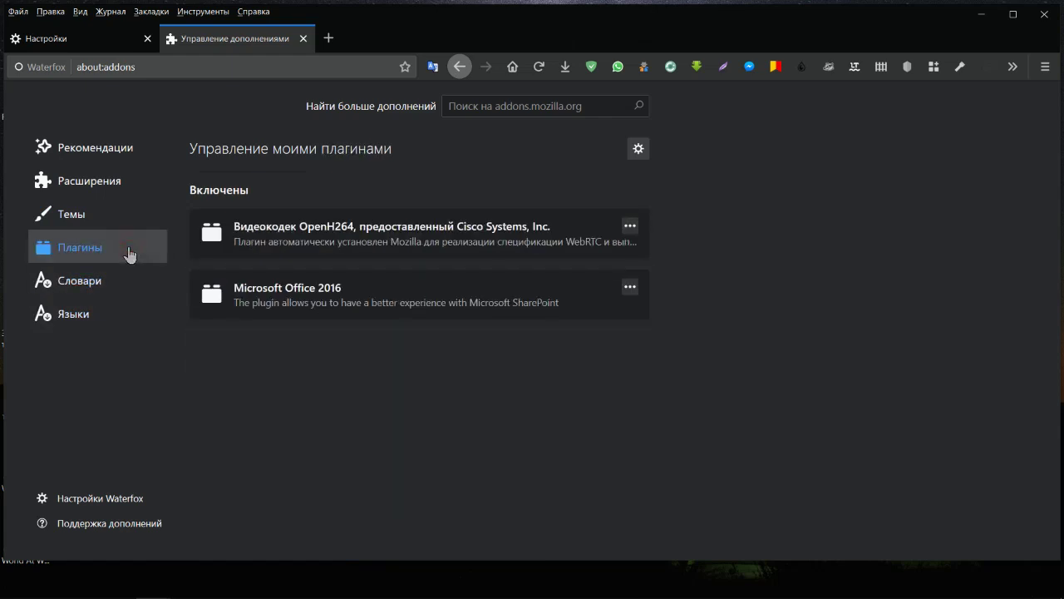
{"action": "left_click", "coordinate": [112, 224]}
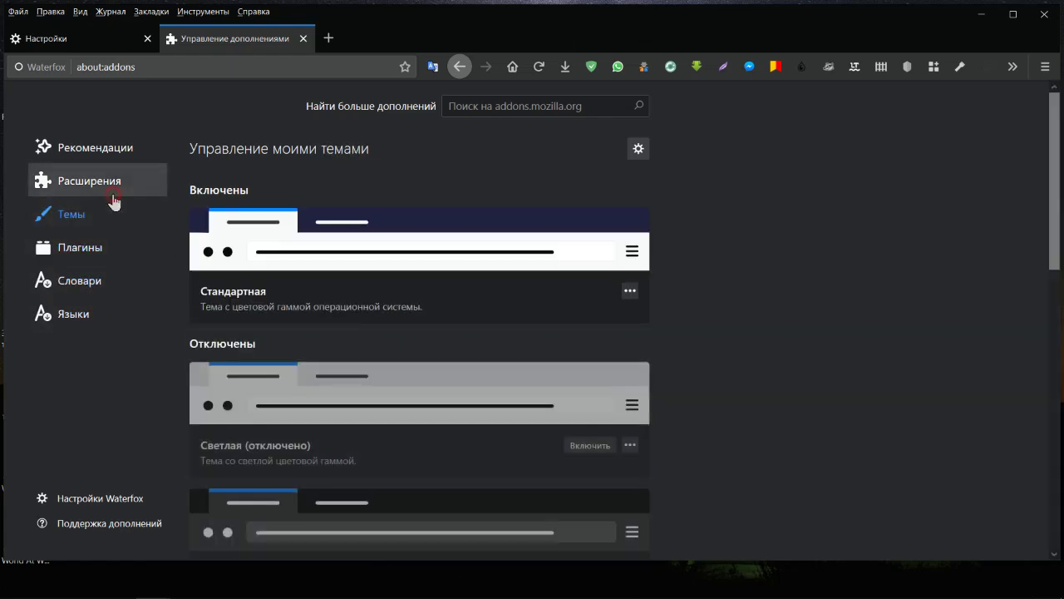
Show the installed extensions and look through the list from its end up to Facebook Container.
{"action": "left_click", "coordinate": [109, 194]}
{"action": "scroll", "coordinate": [406, 285], "scroll_direction": "down", "scroll_amount": 15}
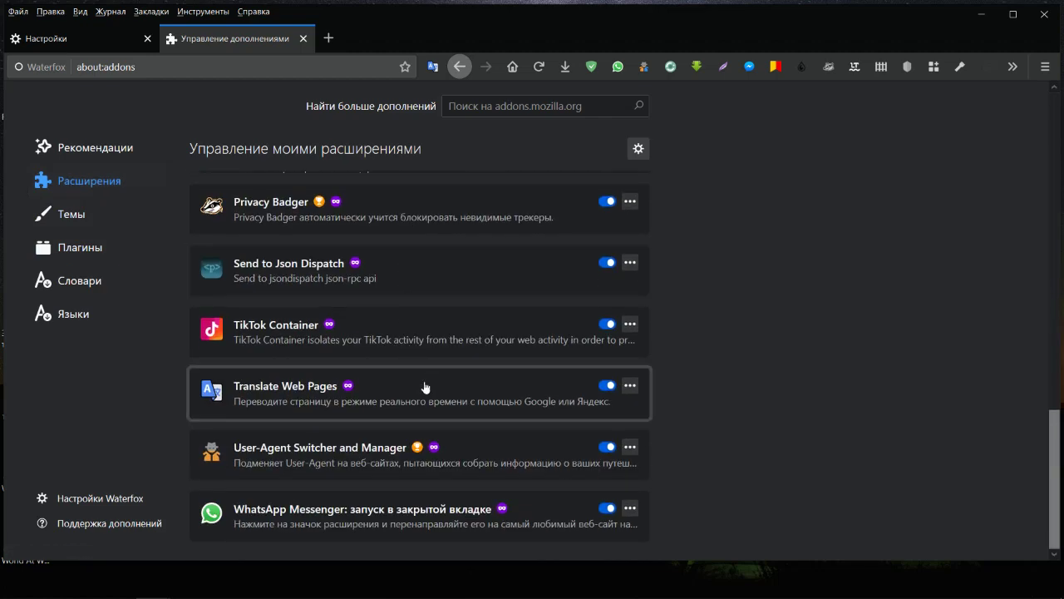
{"action": "scroll", "coordinate": [431, 338], "scroll_direction": "up", "scroll_amount": 5}
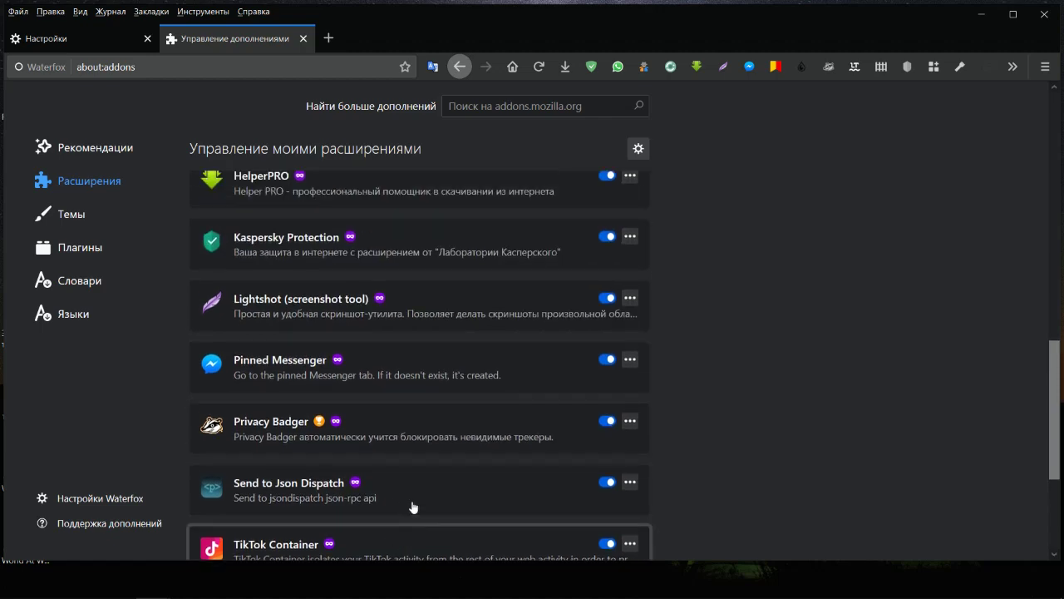
{"action": "scroll", "coordinate": [421, 490], "scroll_direction": "up", "scroll_amount": 4}
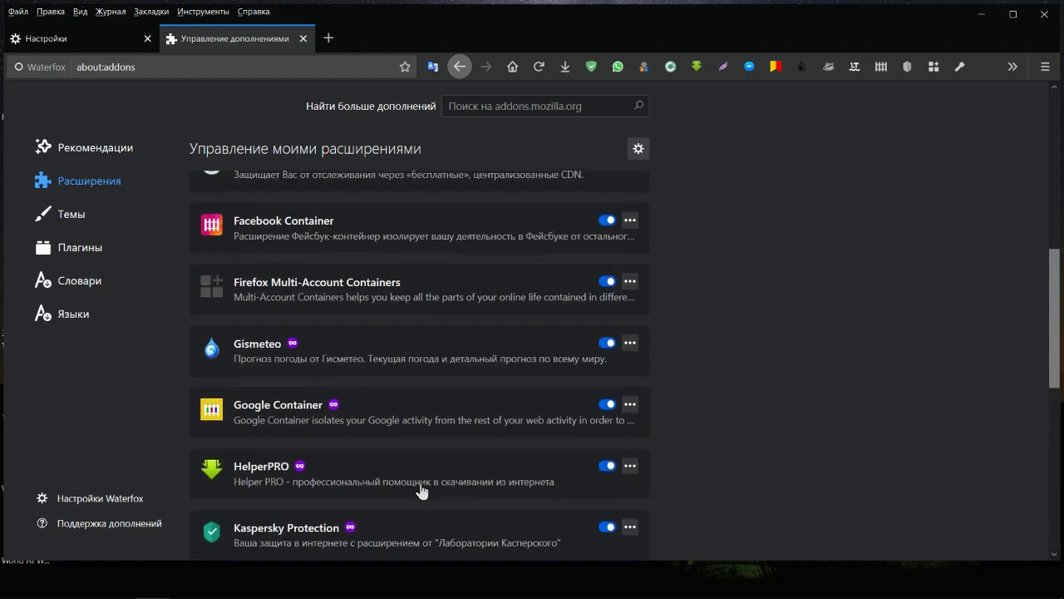
Review the Google Container extension's details, settings, permissions and release notes, and return to the extension list.
{"action": "left_click", "coordinate": [423, 426]}
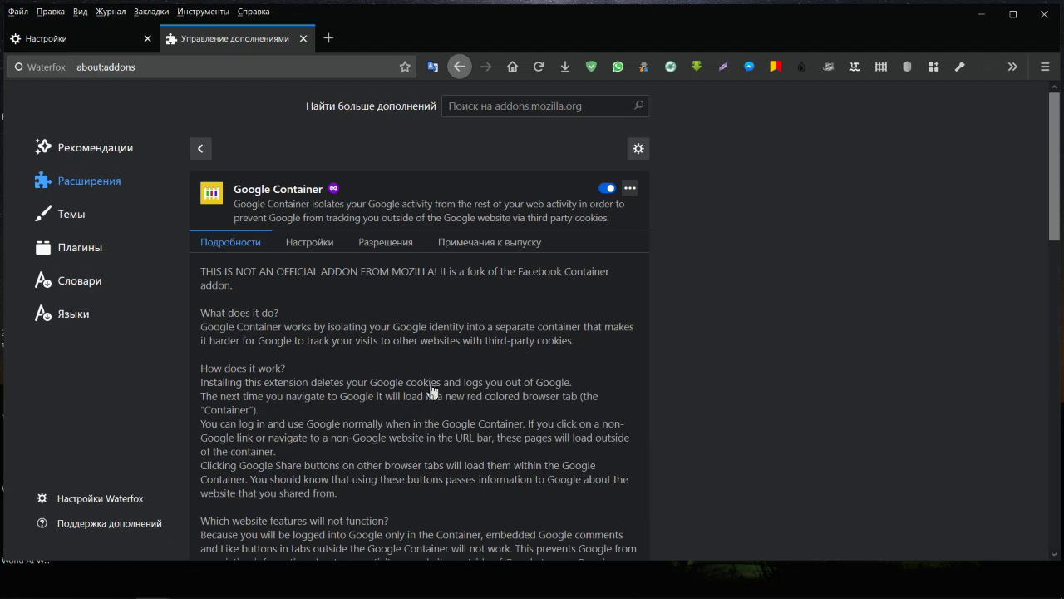
{"action": "left_click", "coordinate": [309, 244]}
{"action": "left_click", "coordinate": [376, 249]}
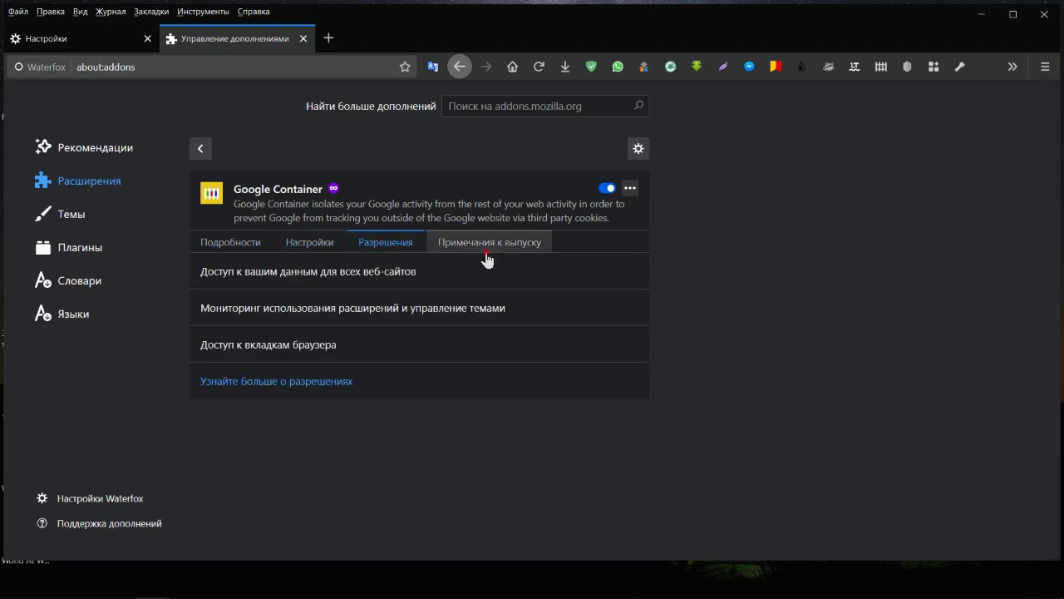
{"action": "left_click", "coordinate": [488, 250]}
{"action": "left_click", "coordinate": [386, 250]}
{"action": "left_click", "coordinate": [323, 249]}
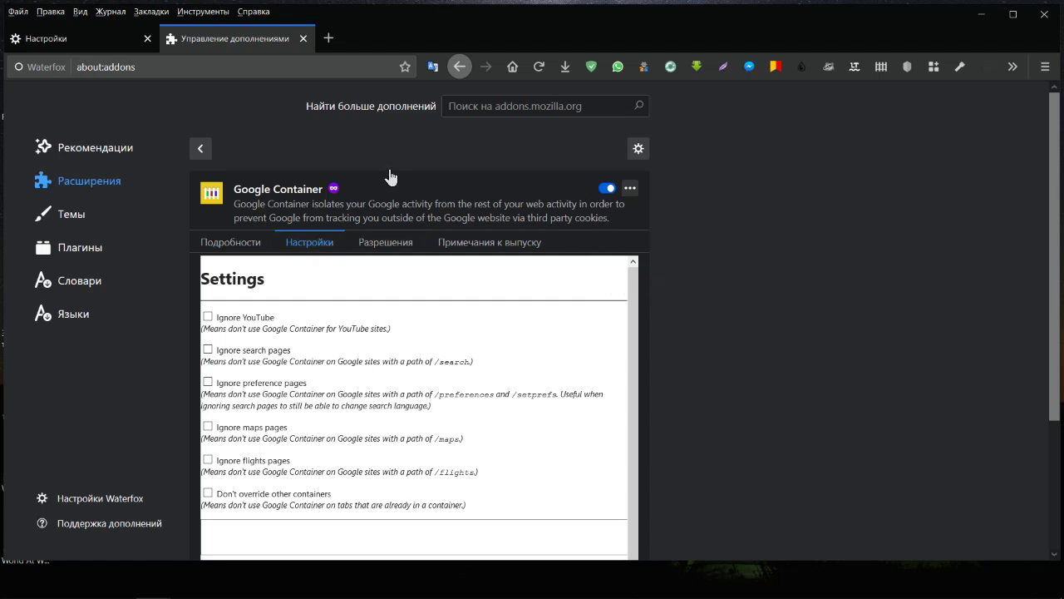
{"action": "left_click", "coordinate": [200, 149]}
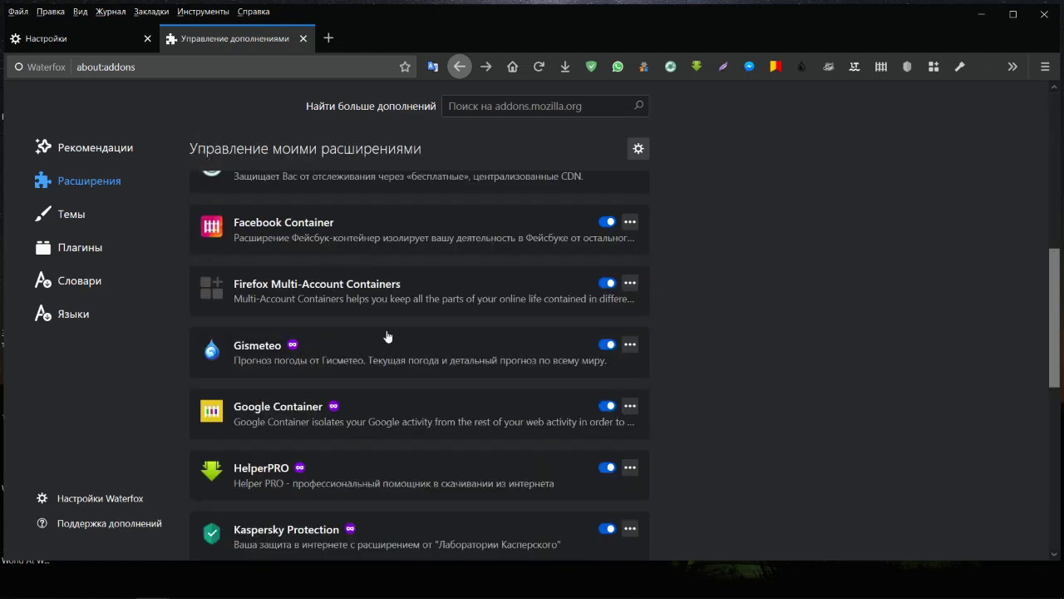
Examine the complete list of enabled Waterfox extensions, from "Визуальные закладки" to WhatsApp Messenger.
{"action": "scroll", "coordinate": [399, 301], "scroll_direction": "up", "scroll_amount": 5}
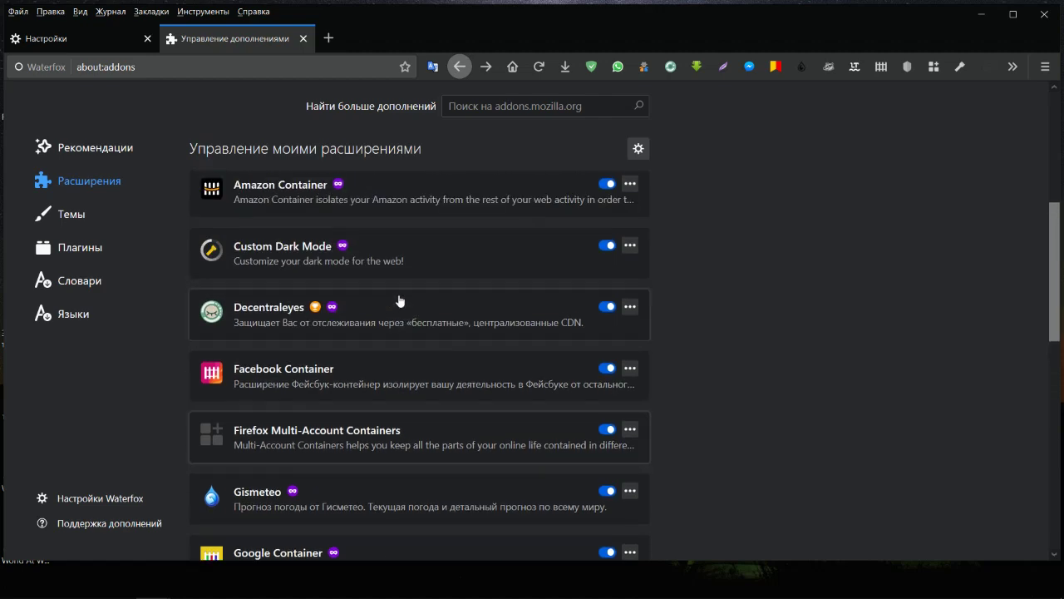
{"action": "scroll", "coordinate": [400, 389], "scroll_direction": "up", "scroll_amount": 6}
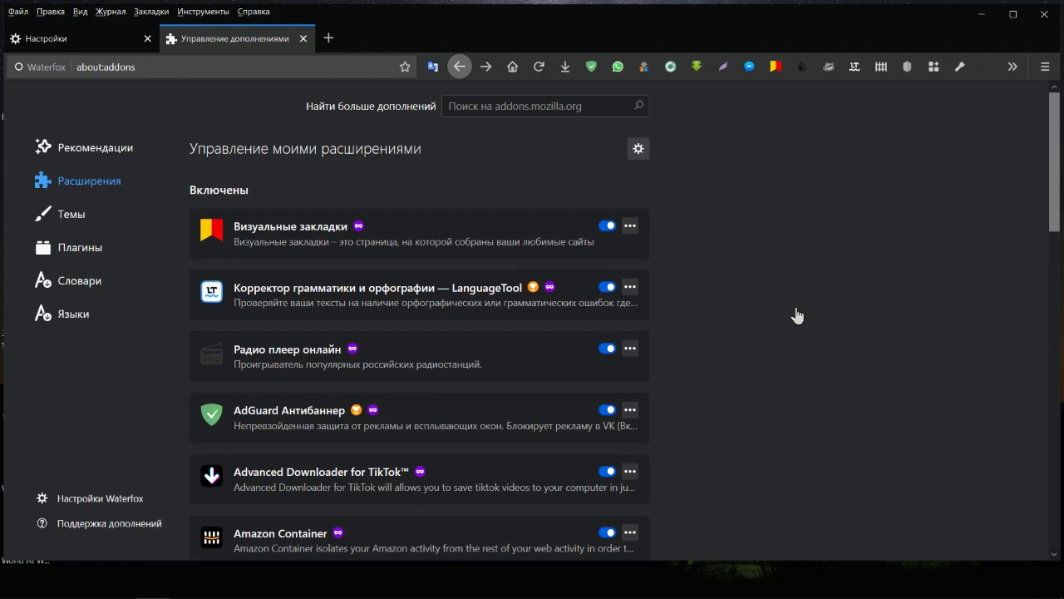
{"action": "scroll", "coordinate": [755, 335], "scroll_direction": "down", "scroll_amount": 9}
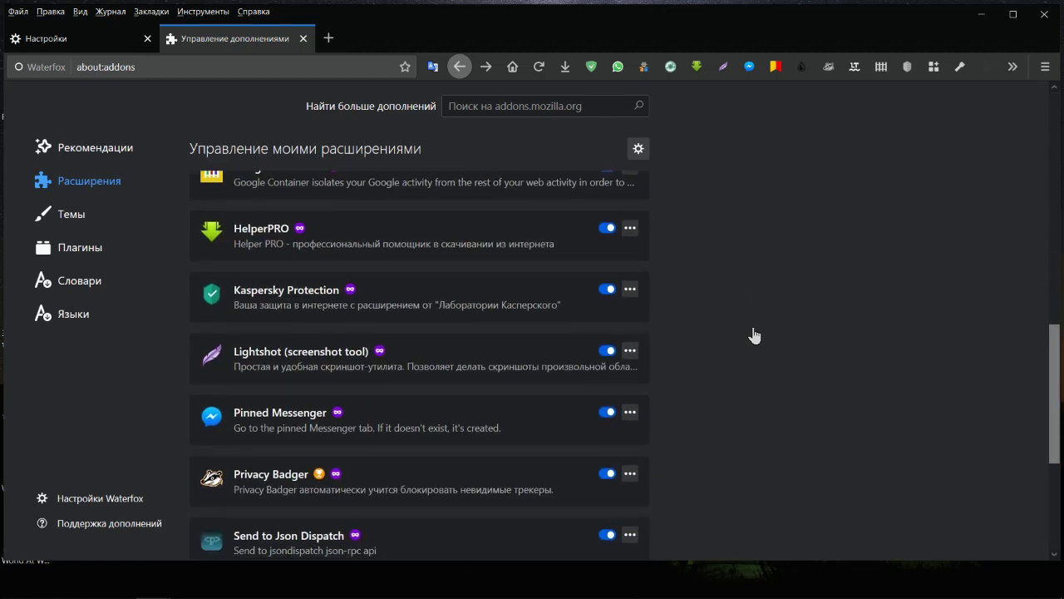
{"action": "scroll", "coordinate": [755, 336], "scroll_direction": "down", "scroll_amount": 6}
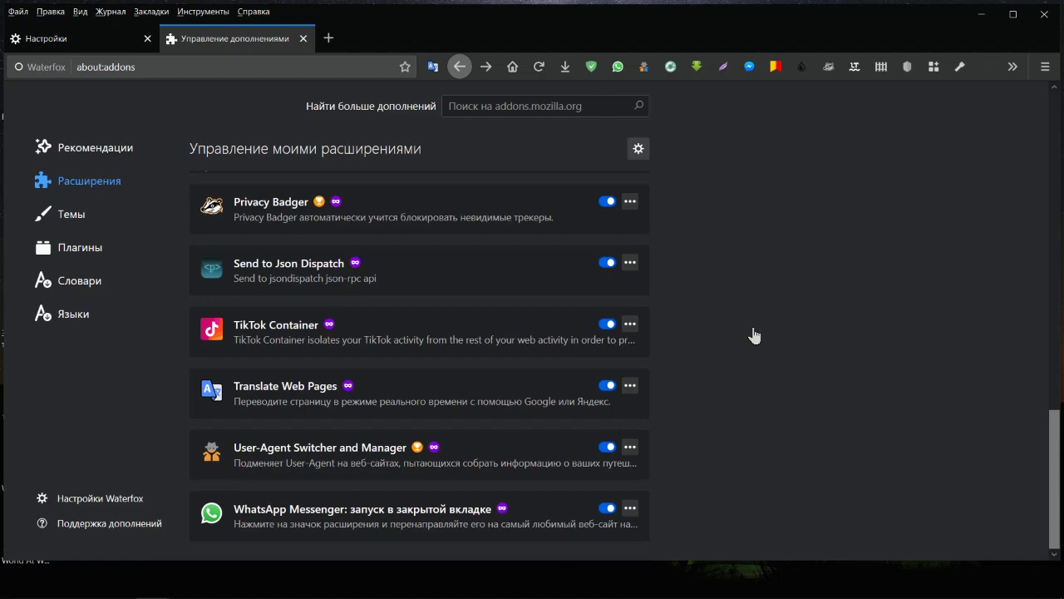
{"action": "scroll", "coordinate": [755, 336], "scroll_direction": "up", "scroll_amount": 10}
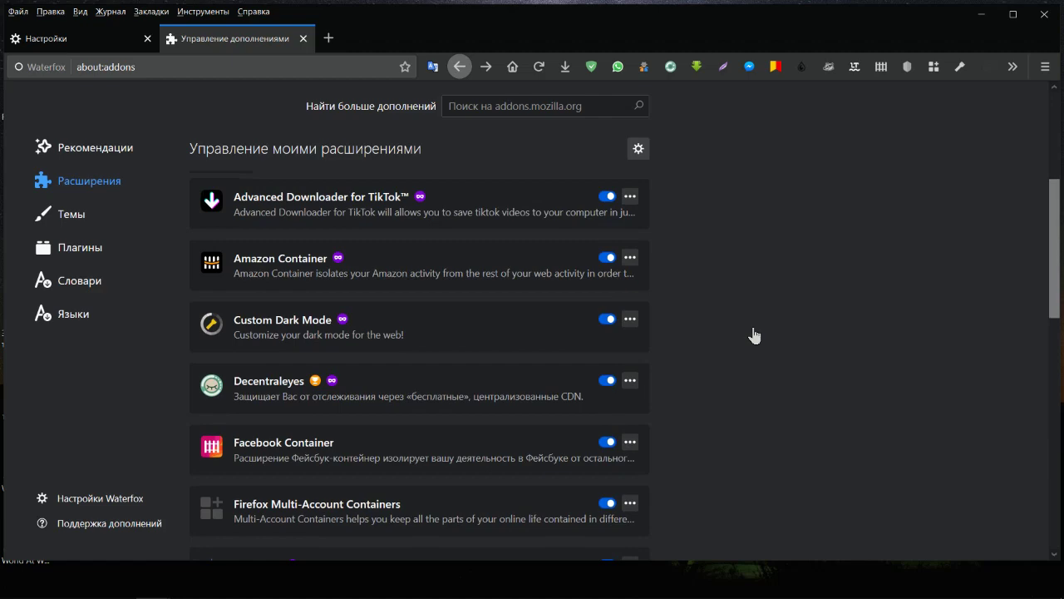
Look through the enabled Waterfox extensions again from "Визуальные закладки" to Kaspersky Protection, and close the add-ons manager.
{"action": "scroll", "coordinate": [718, 323], "scroll_direction": "down", "scroll_amount": 5}
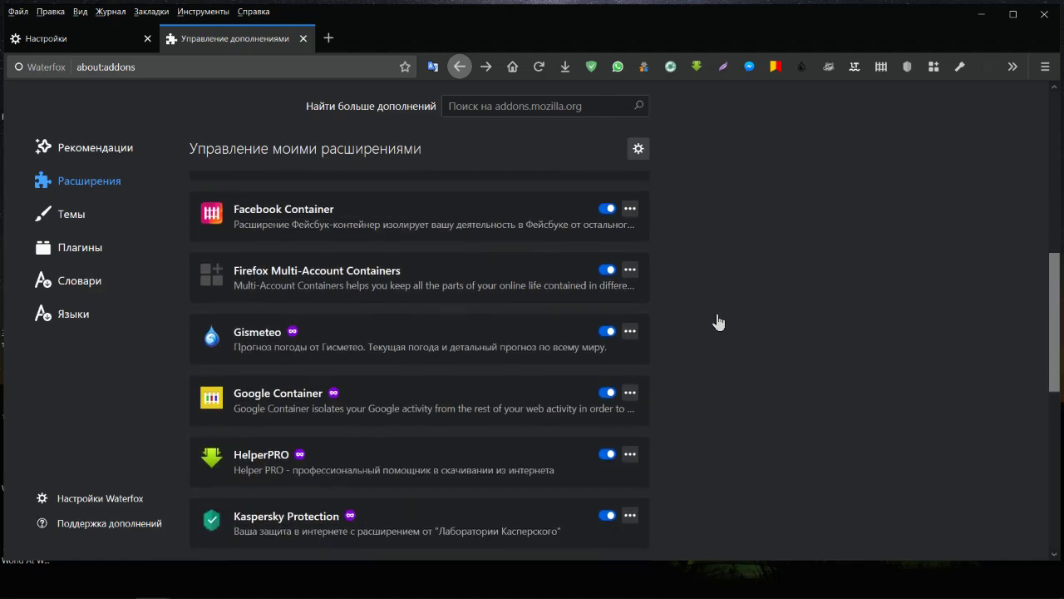
{"action": "scroll", "coordinate": [719, 323], "scroll_direction": "up", "scroll_amount": 8}
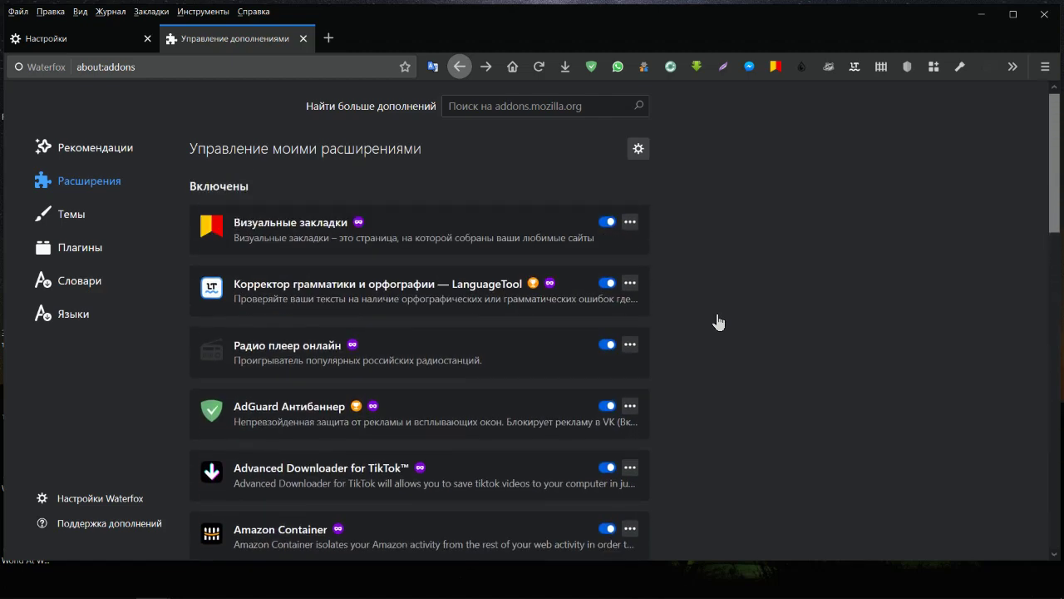
{"action": "scroll", "coordinate": [719, 323], "scroll_direction": "down", "scroll_amount": 3}
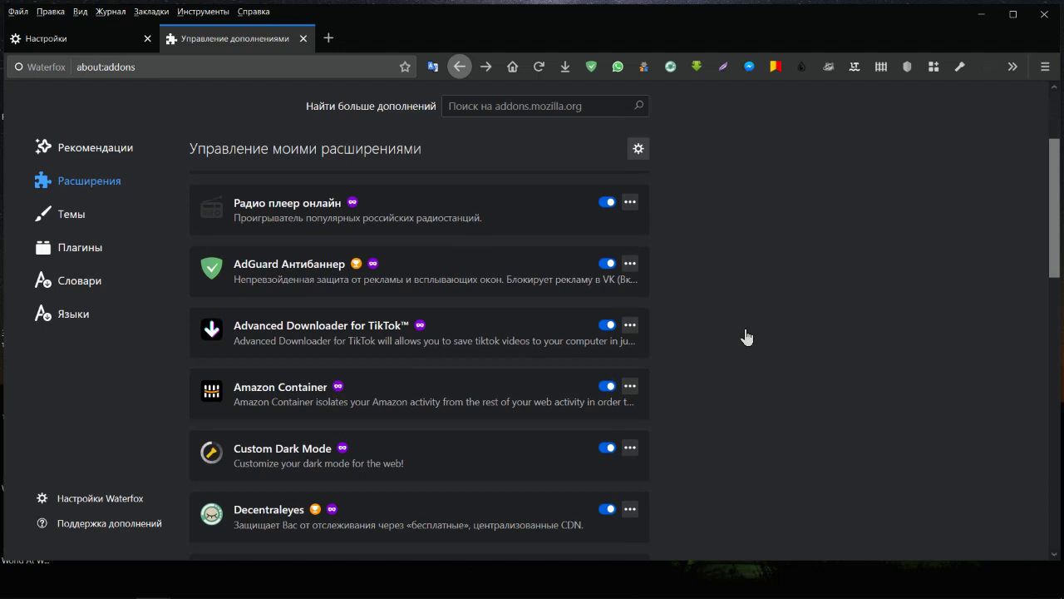
{"action": "left_click", "coordinate": [303, 39]}
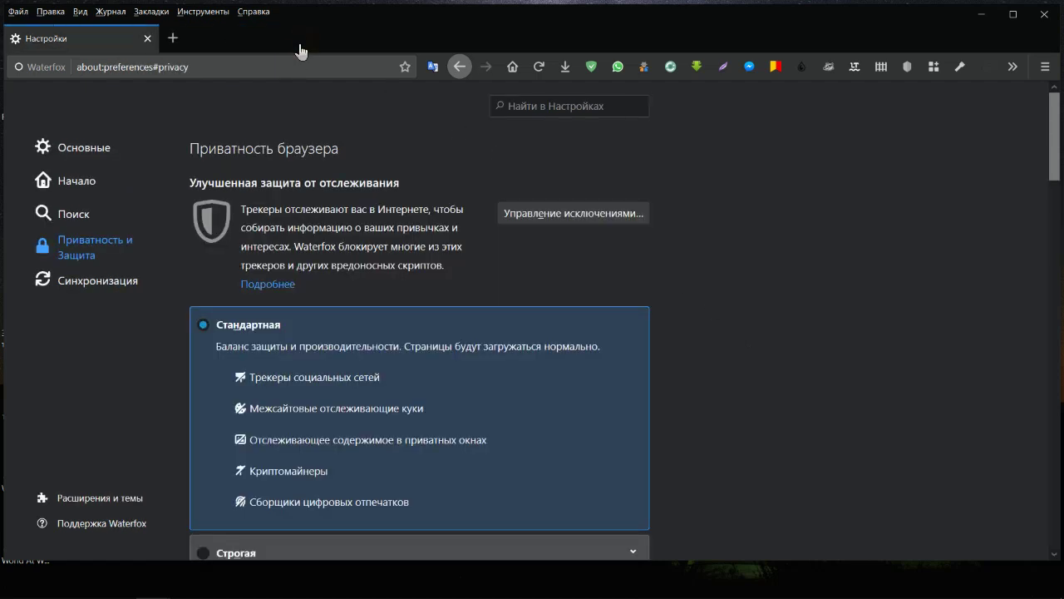
Check whether the Uup.rg-adguard.net bookmark loads from a new tab's visual bookmarks, and close that tab.
{"action": "left_click", "coordinate": [173, 38]}
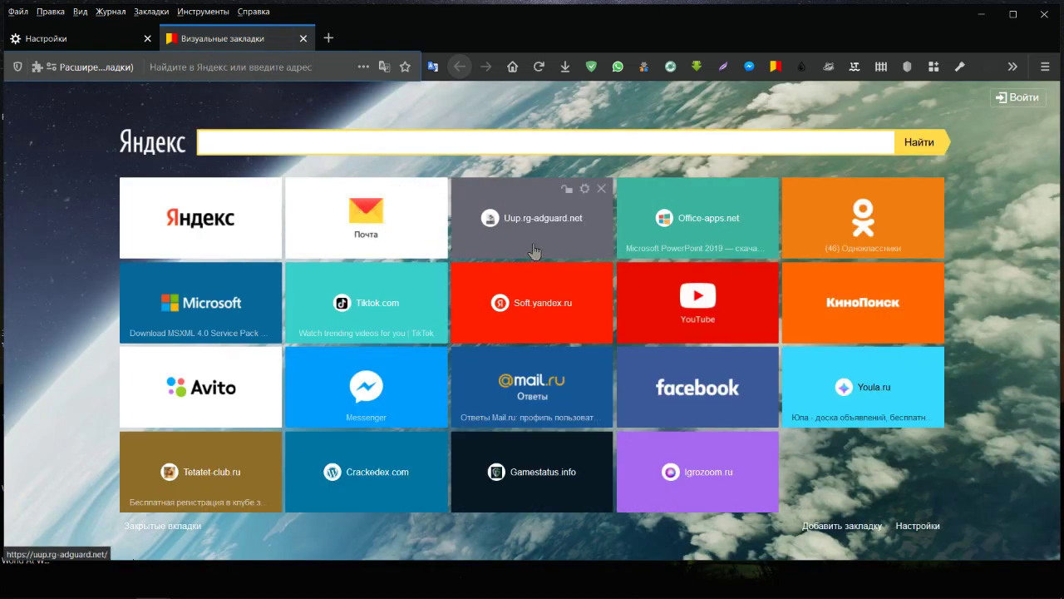
{"action": "mouse_move", "coordinate": [534, 194]}
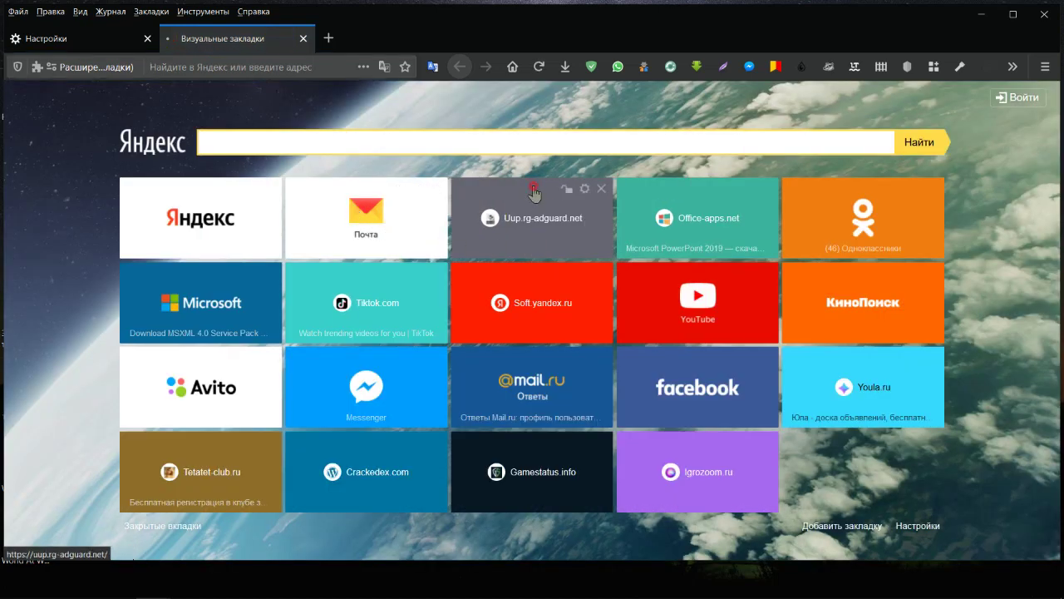
{"action": "left_click", "coordinate": [534, 194]}
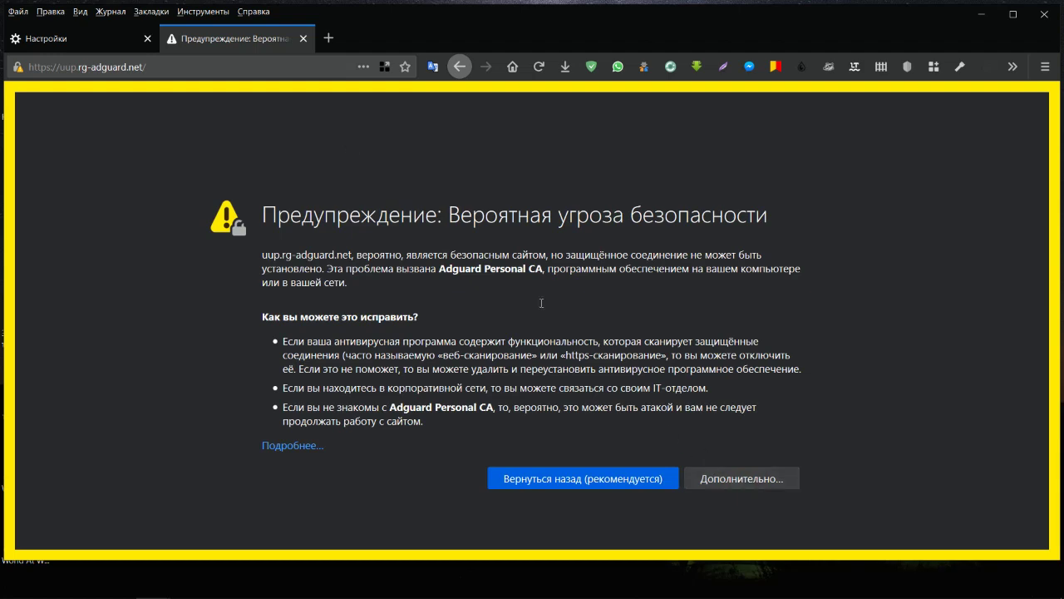
{"action": "left_click", "coordinate": [303, 38]}
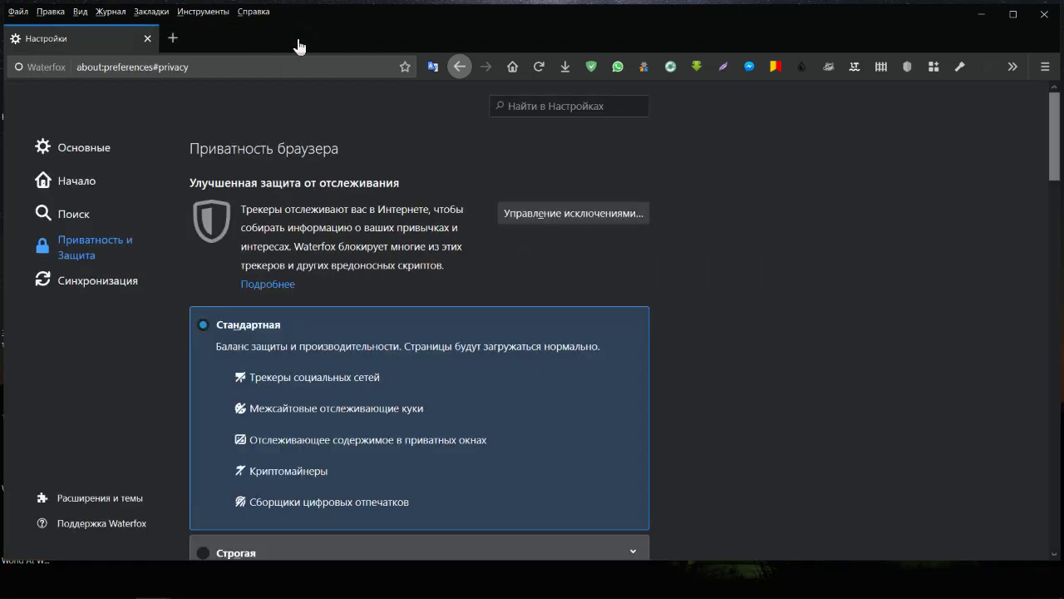
Check whether the Office-apps.net bookmark loads from a new tab, return to the visual bookmarks and close the tab.
{"action": "scroll", "coordinate": [474, 202], "scroll_direction": "down", "scroll_amount": 3}
{"action": "scroll", "coordinate": [475, 201], "scroll_direction": "up", "scroll_amount": 3}
{"action": "left_click", "coordinate": [172, 40]}
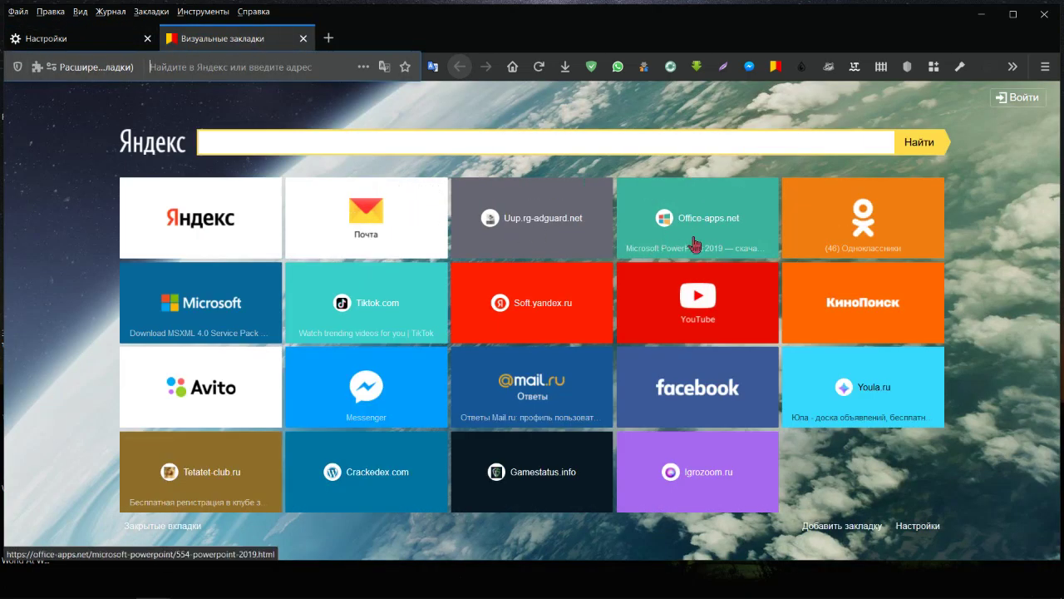
{"action": "left_click", "coordinate": [694, 243]}
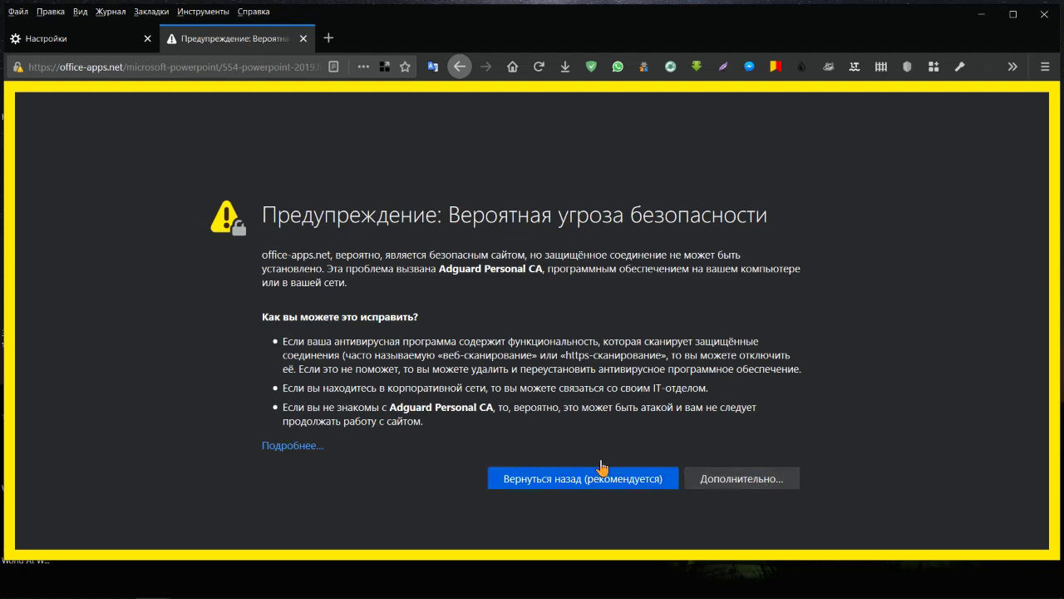
{"action": "left_click", "coordinate": [641, 489]}
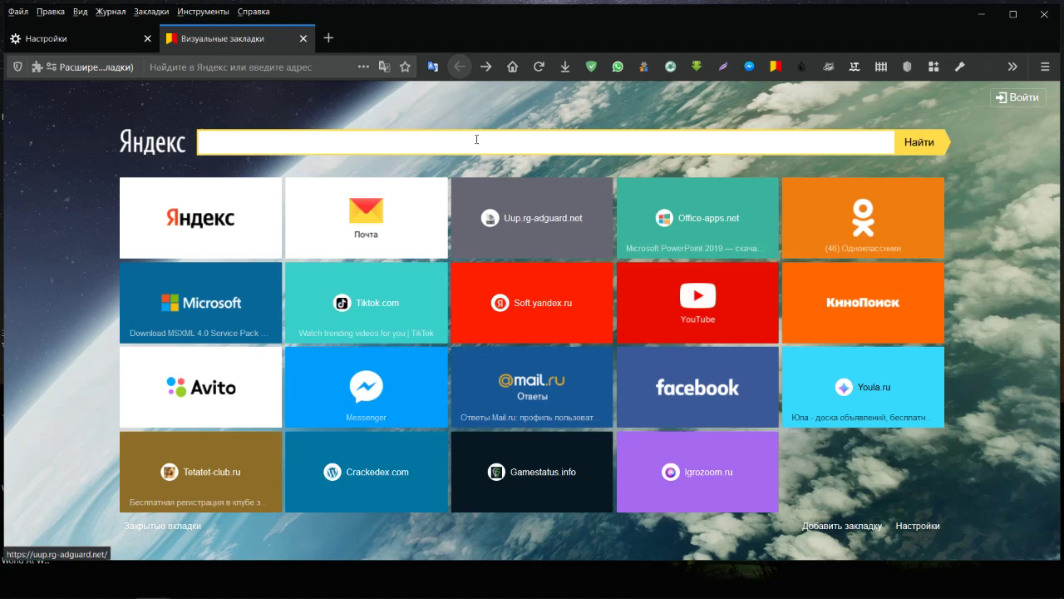
{"action": "left_click", "coordinate": [303, 39]}
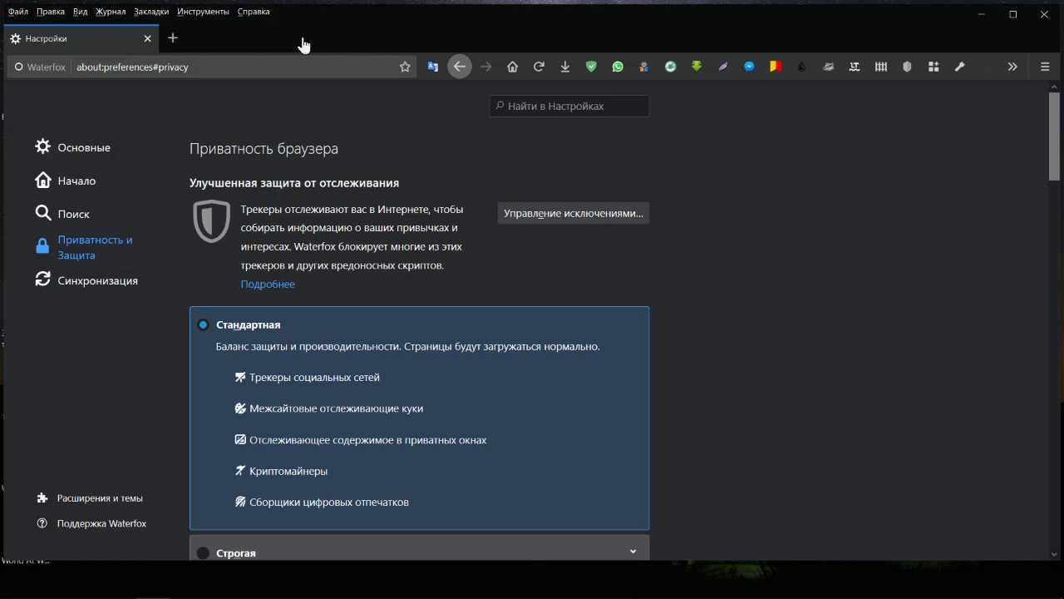
Look over the tracking protection options in the privacy settings and close Waterfox.
{"action": "scroll", "coordinate": [508, 218], "scroll_direction": "down", "scroll_amount": 5}
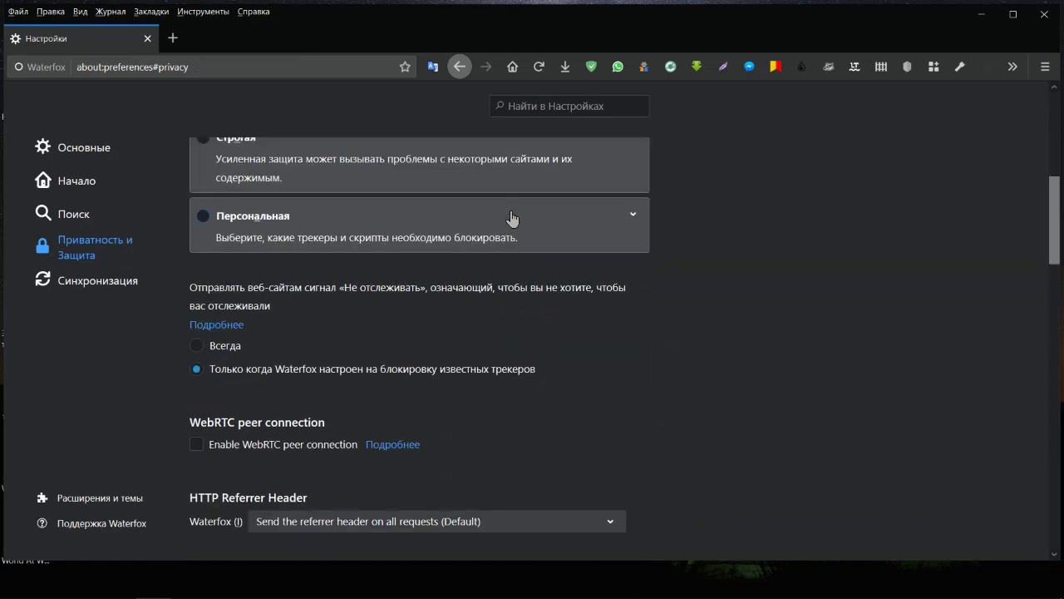
{"action": "scroll", "coordinate": [511, 218], "scroll_direction": "up", "scroll_amount": 5}
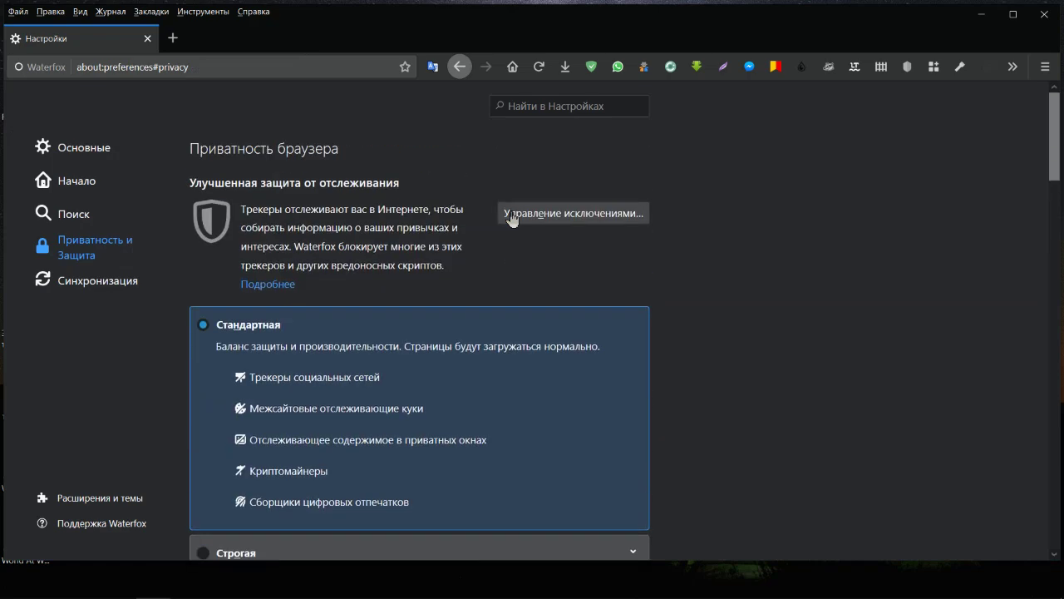
{"action": "left_click", "coordinate": [147, 38]}
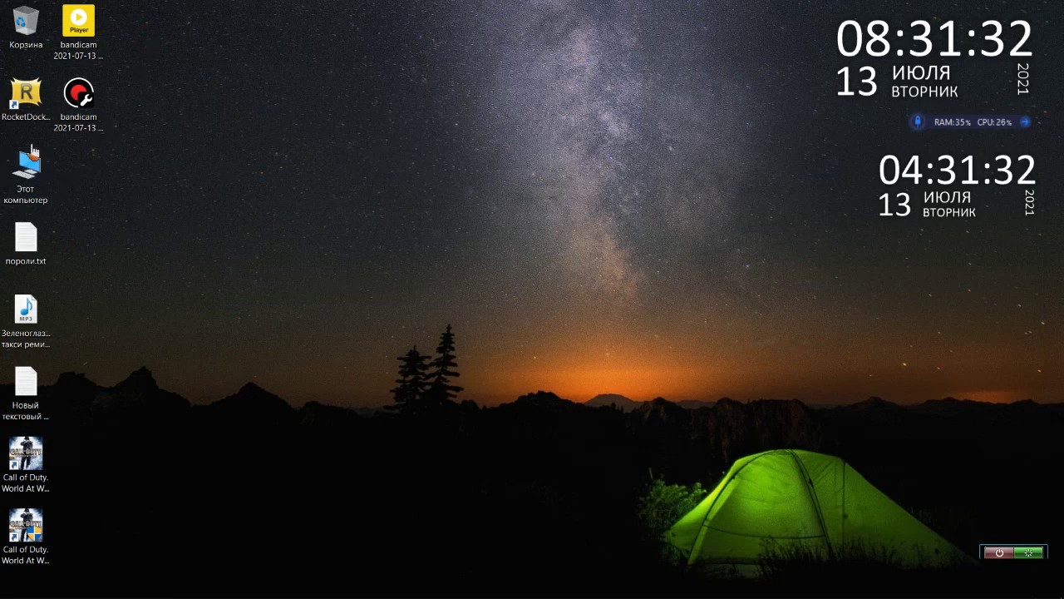
Open local disk F: from "Этот компьютер" in File Explorer and select the Portable folder.
{"action": "left_click", "coordinate": [38, 175]}
{"action": "double_click", "coordinate": [34, 162]}
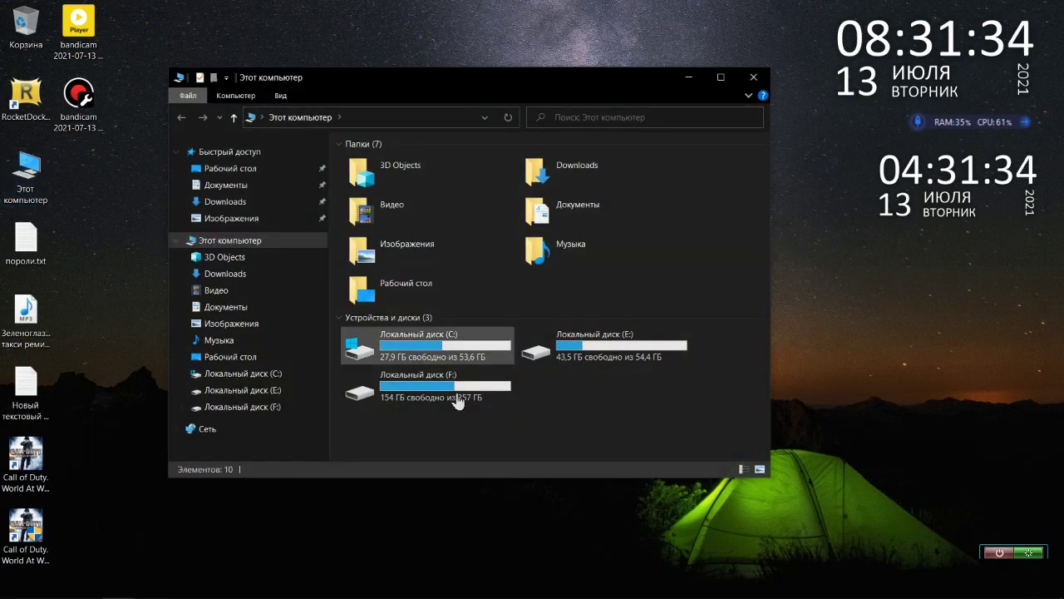
{"action": "double_click", "coordinate": [497, 400]}
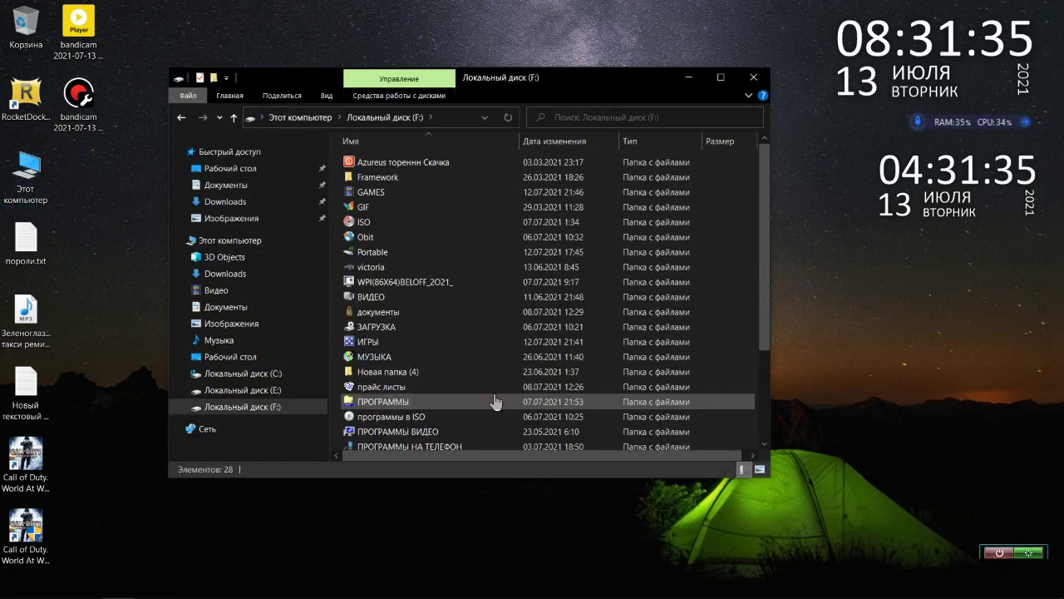
{"action": "left_click", "coordinate": [445, 253]}
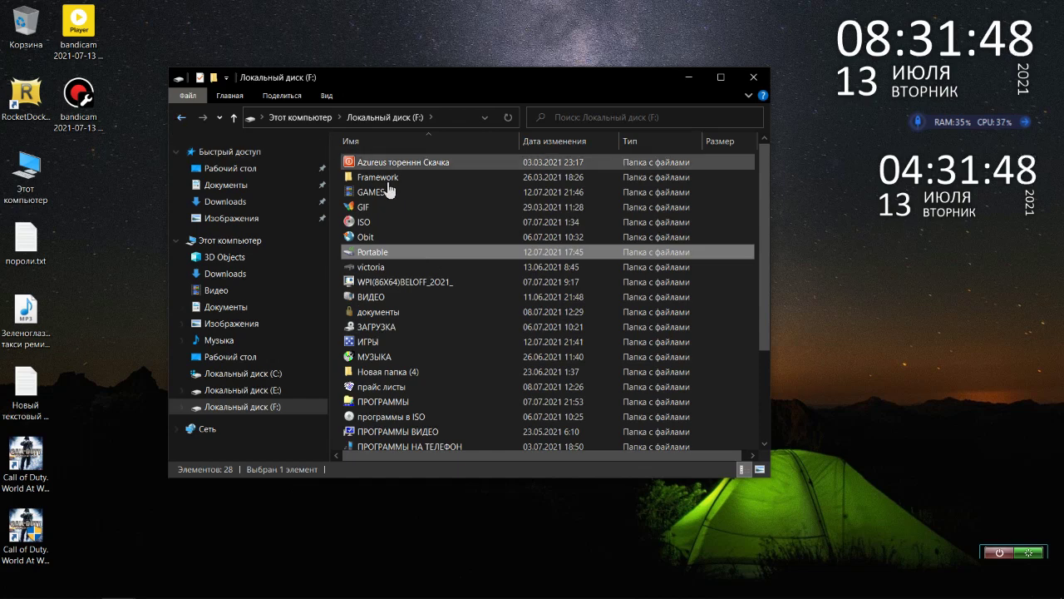
Show the hidden notification area icons, and open the Portable folder on disk F:.
{"action": "mouse_move", "coordinate": [967, 592]}
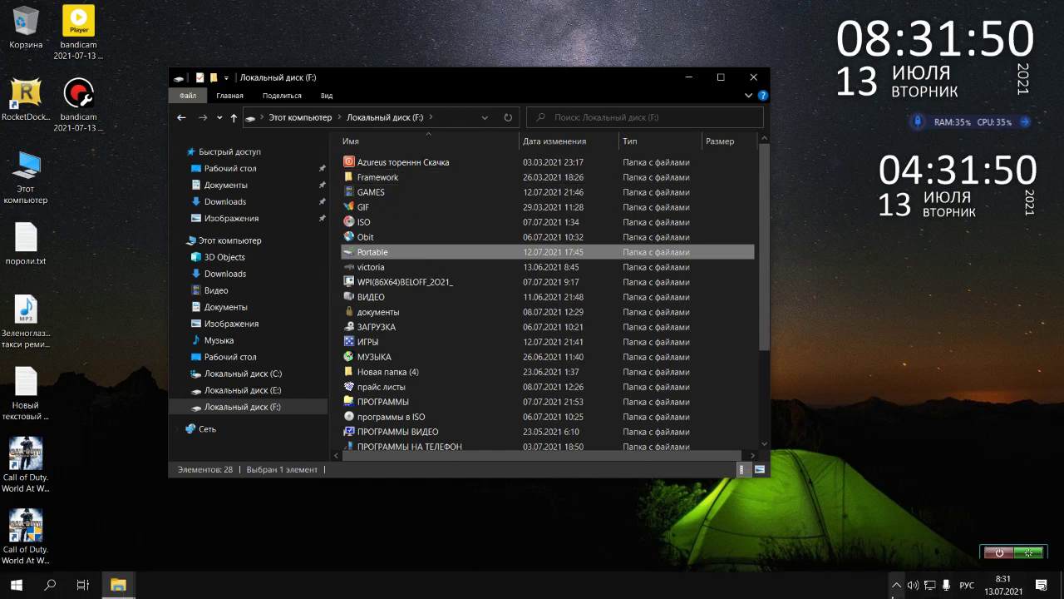
{"action": "left_click", "coordinate": [896, 584]}
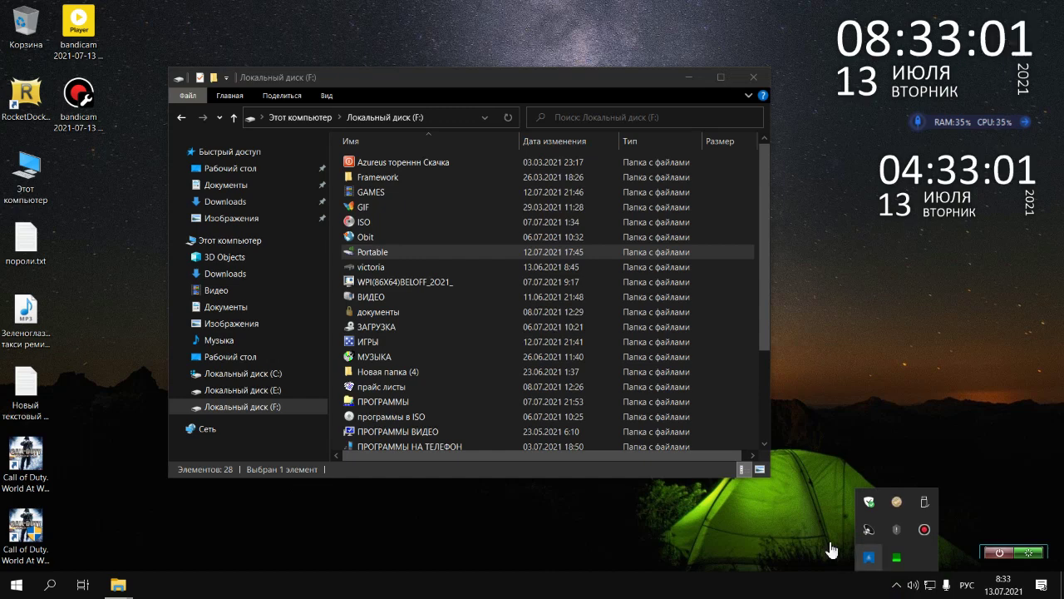
{"action": "left_click", "coordinate": [434, 252]}
{"action": "double_click", "coordinate": [434, 252]}
Examine the programs in the Portable folder down to its last file and back up through the application folders.
{"action": "scroll", "coordinate": [434, 254], "scroll_direction": "down", "scroll_amount": 20}
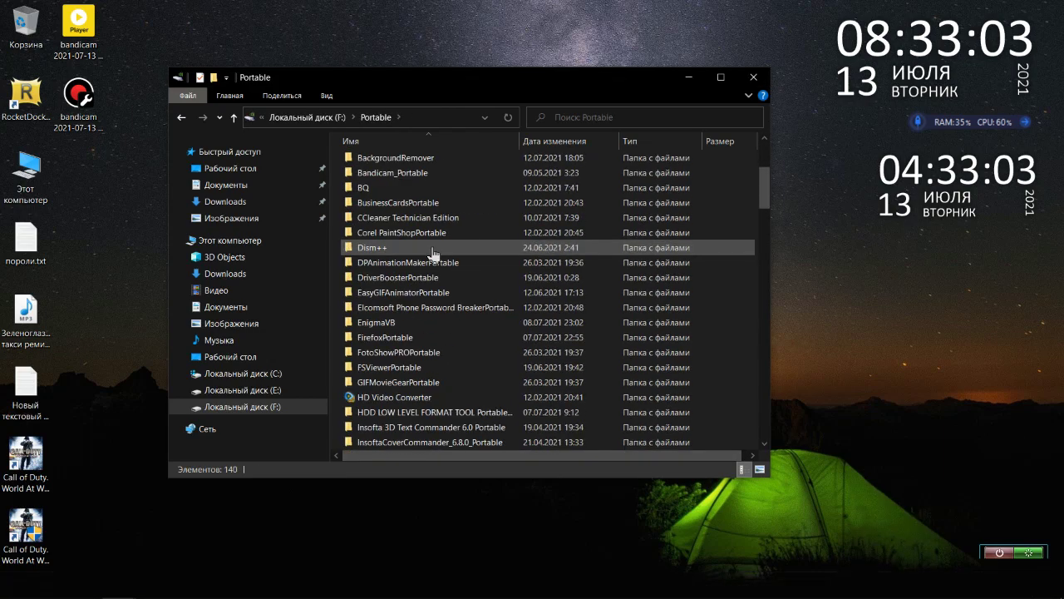
{"action": "scroll", "coordinate": [433, 254], "scroll_direction": "down", "scroll_amount": 6}
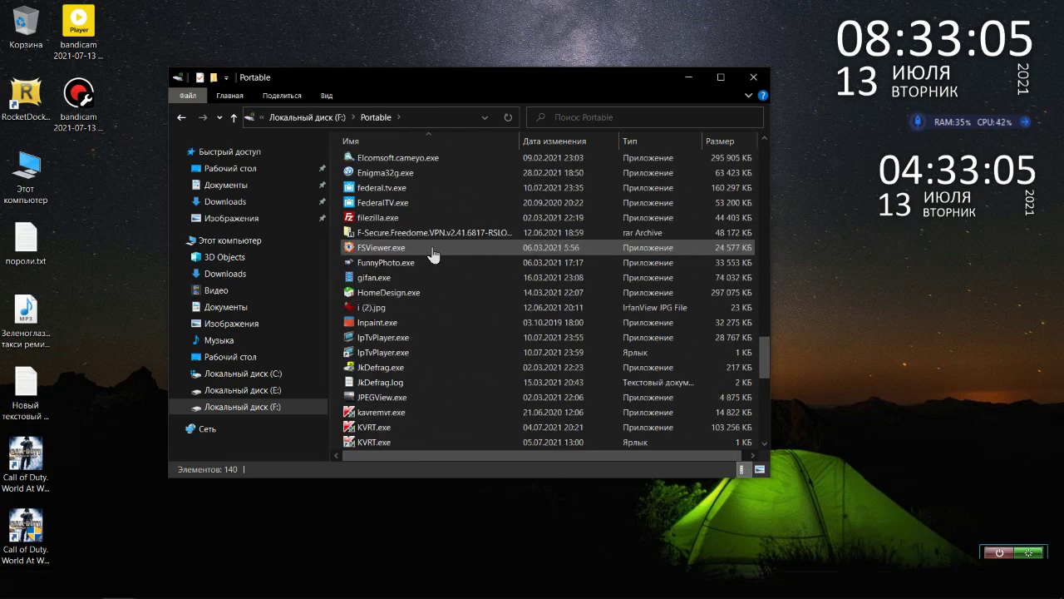
{"action": "scroll", "coordinate": [433, 254], "scroll_direction": "down", "scroll_amount": 6}
{"action": "scroll", "coordinate": [433, 254], "scroll_direction": "down", "scroll_amount": 4}
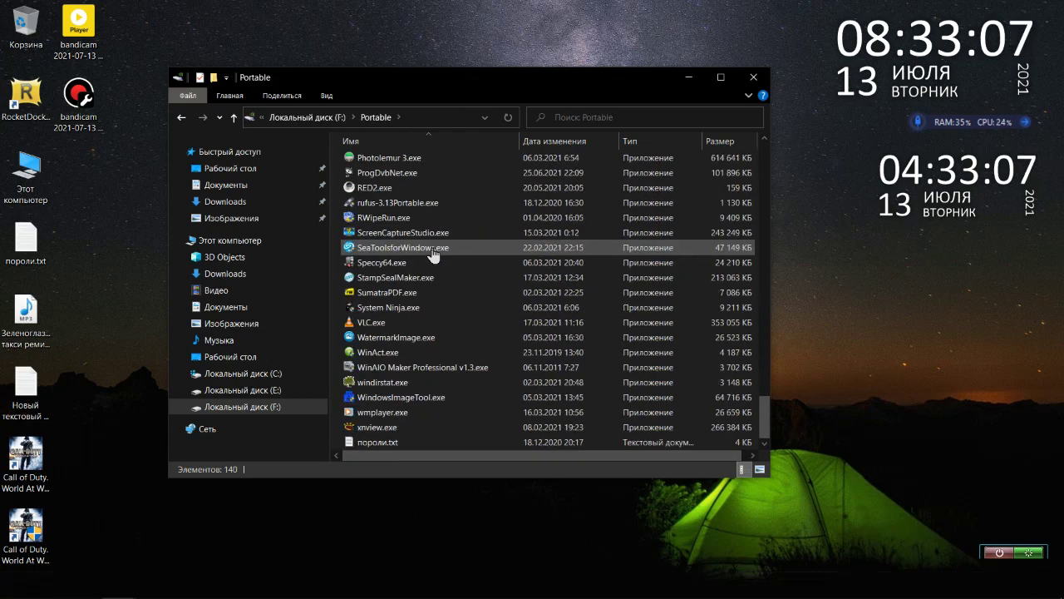
{"action": "scroll", "coordinate": [433, 254], "scroll_direction": "up", "scroll_amount": 6}
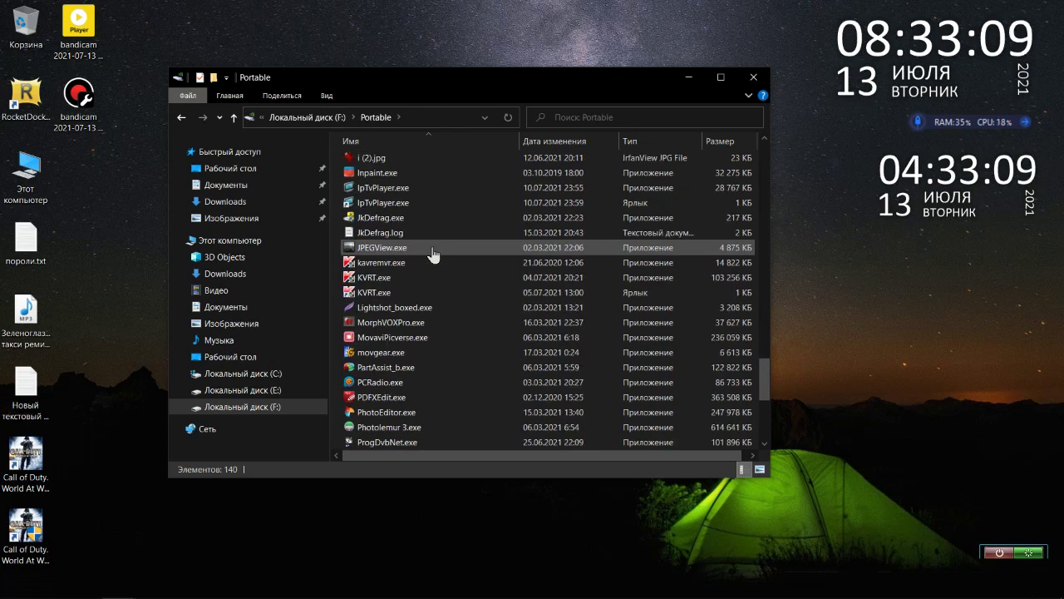
{"action": "scroll", "coordinate": [434, 254], "scroll_direction": "up", "scroll_amount": 6}
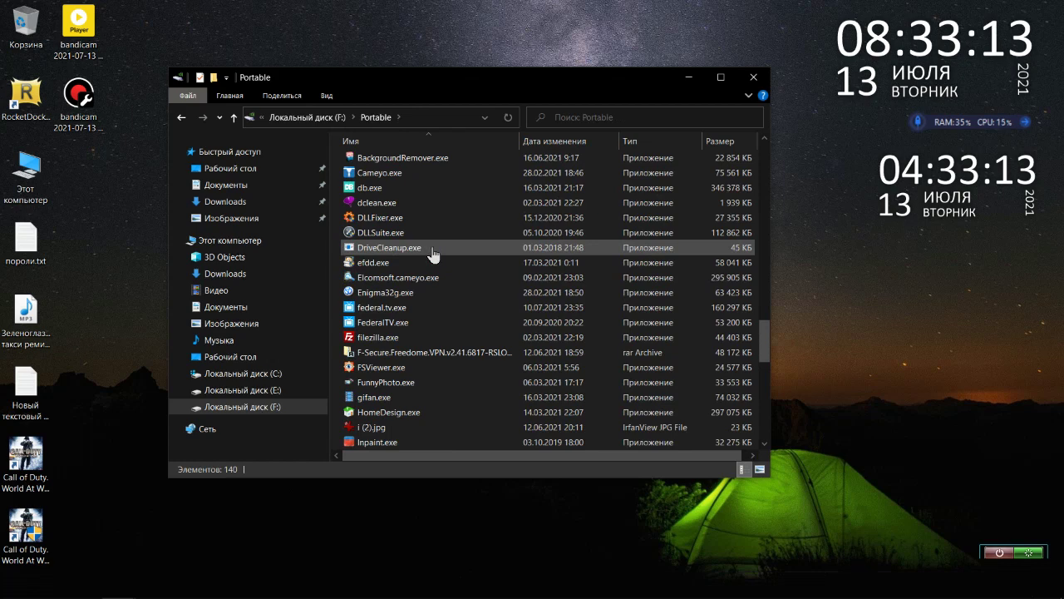
{"action": "scroll", "coordinate": [433, 254], "scroll_direction": "up", "scroll_amount": 5}
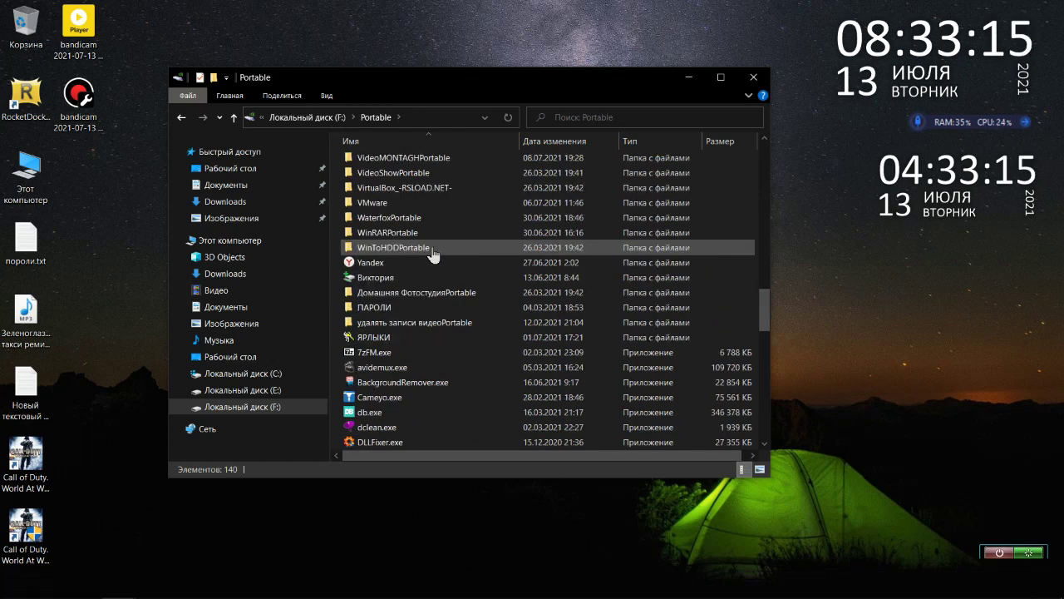
{"action": "scroll", "coordinate": [434, 254], "scroll_direction": "up", "scroll_amount": 5}
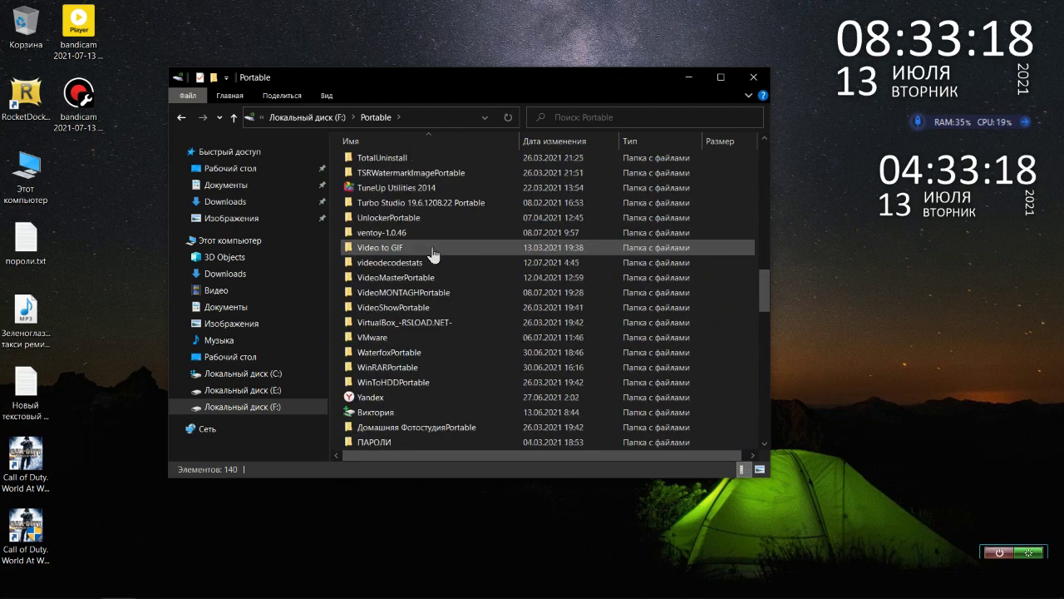
{"action": "scroll", "coordinate": [433, 254], "scroll_direction": "up", "scroll_amount": 12}
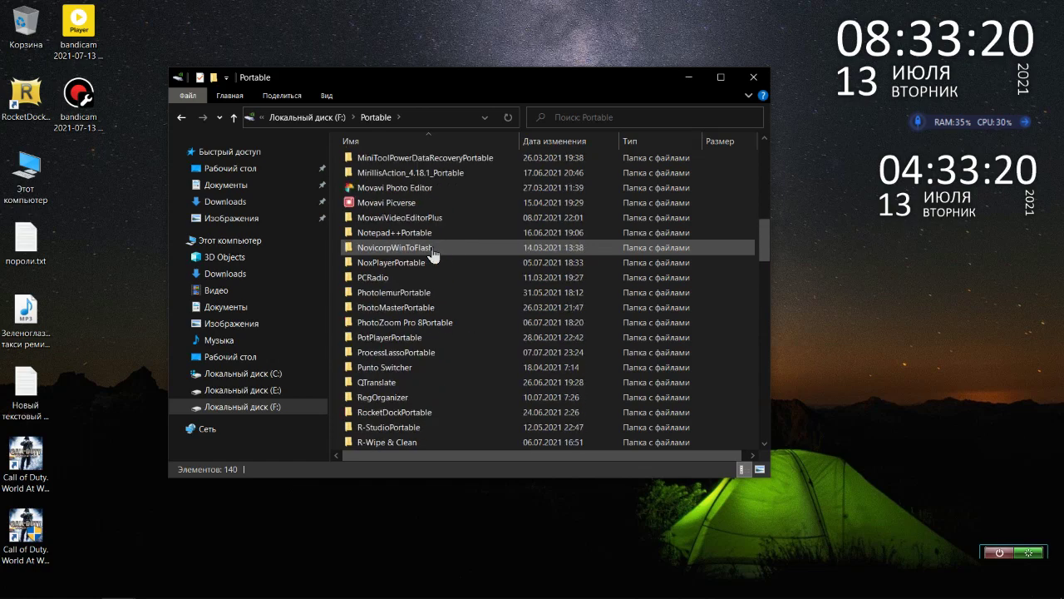
{"action": "scroll", "coordinate": [434, 253], "scroll_direction": "down", "scroll_amount": 16}
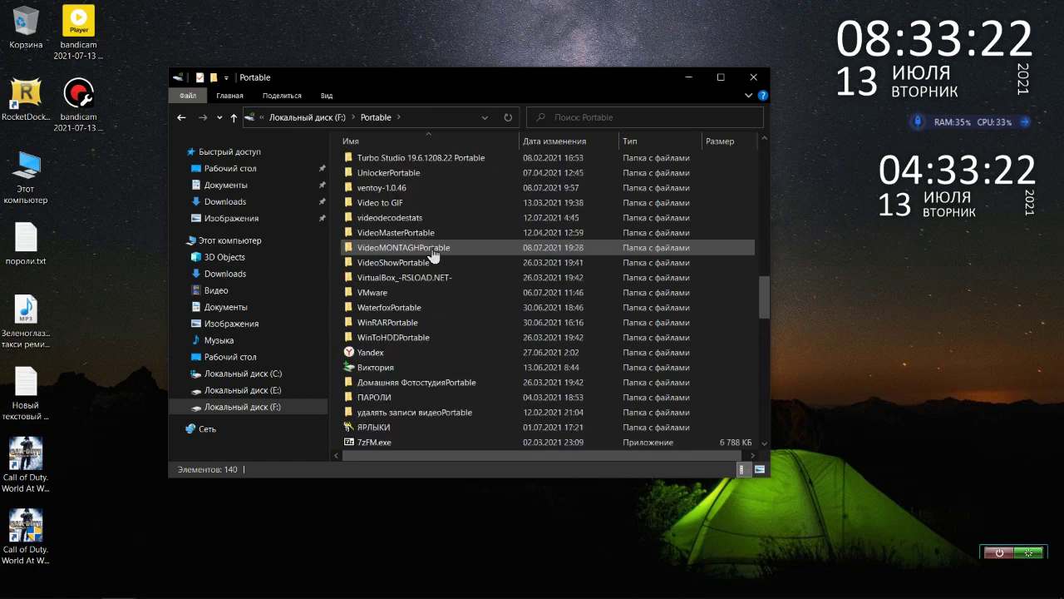
Check the Yandex folder inside Portable, return, and look through the other application folders there.
{"action": "double_click", "coordinate": [427, 218]}
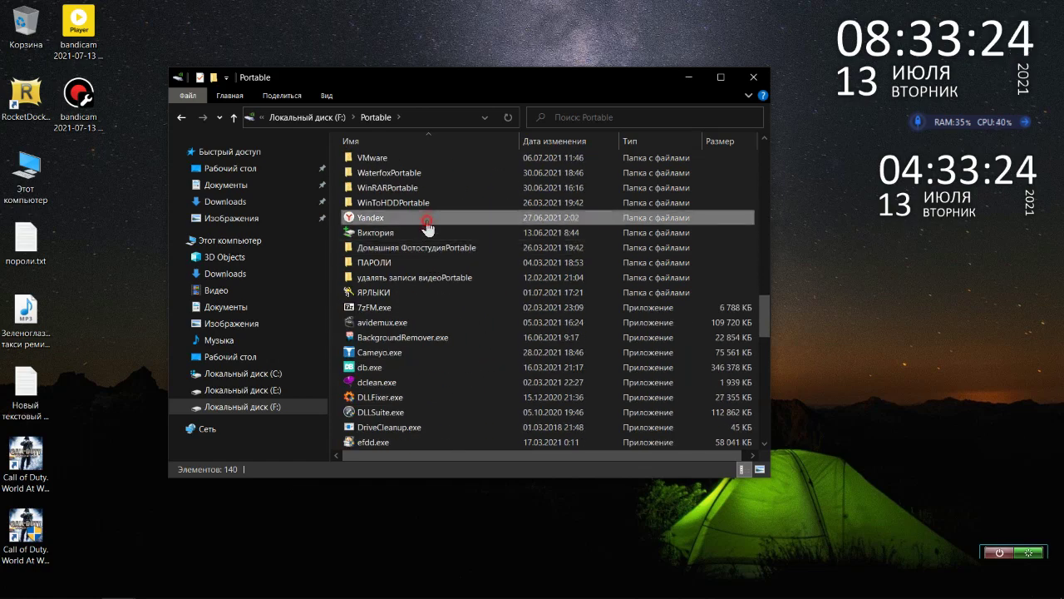
{"action": "left_click", "coordinate": [235, 118]}
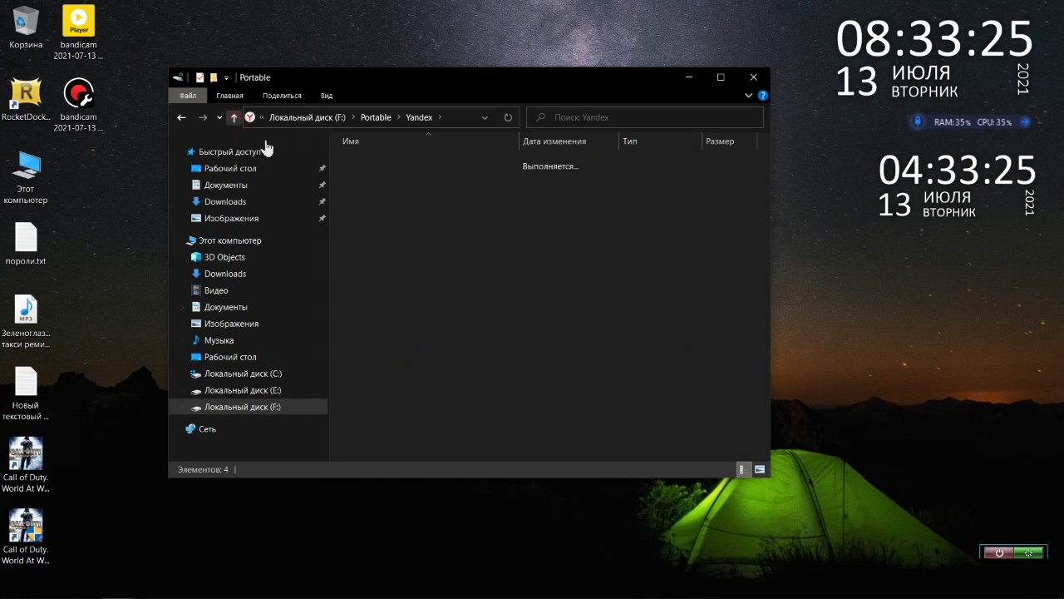
{"action": "scroll", "coordinate": [497, 322], "scroll_direction": "up", "scroll_amount": 3}
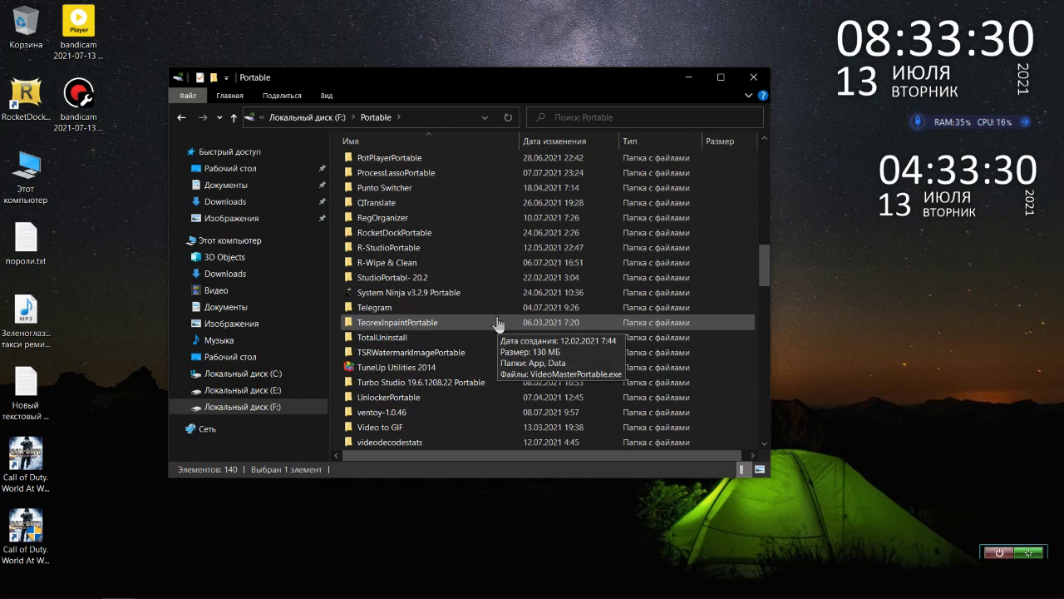
{"action": "scroll", "coordinate": [497, 322], "scroll_direction": "up", "scroll_amount": 6}
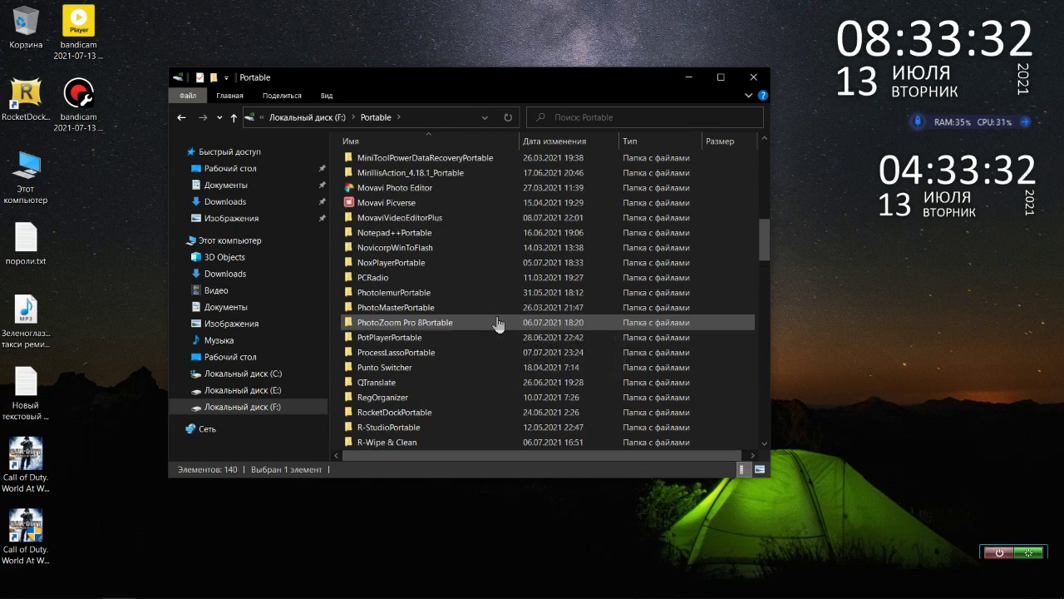
{"action": "scroll", "coordinate": [497, 323], "scroll_direction": "up", "scroll_amount": 1}
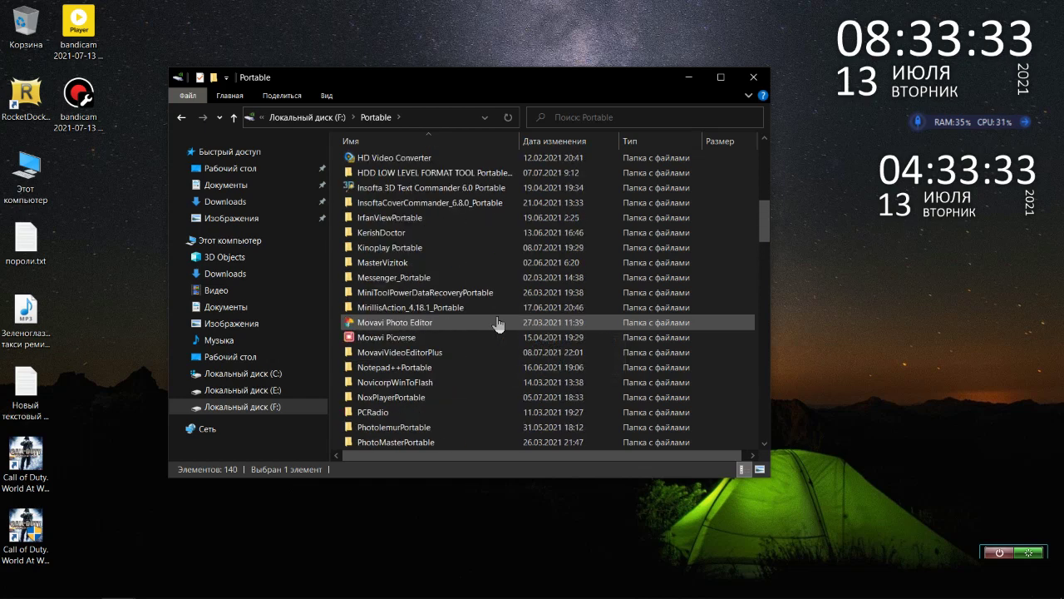
{"action": "scroll", "coordinate": [498, 323], "scroll_direction": "down", "scroll_amount": 10}
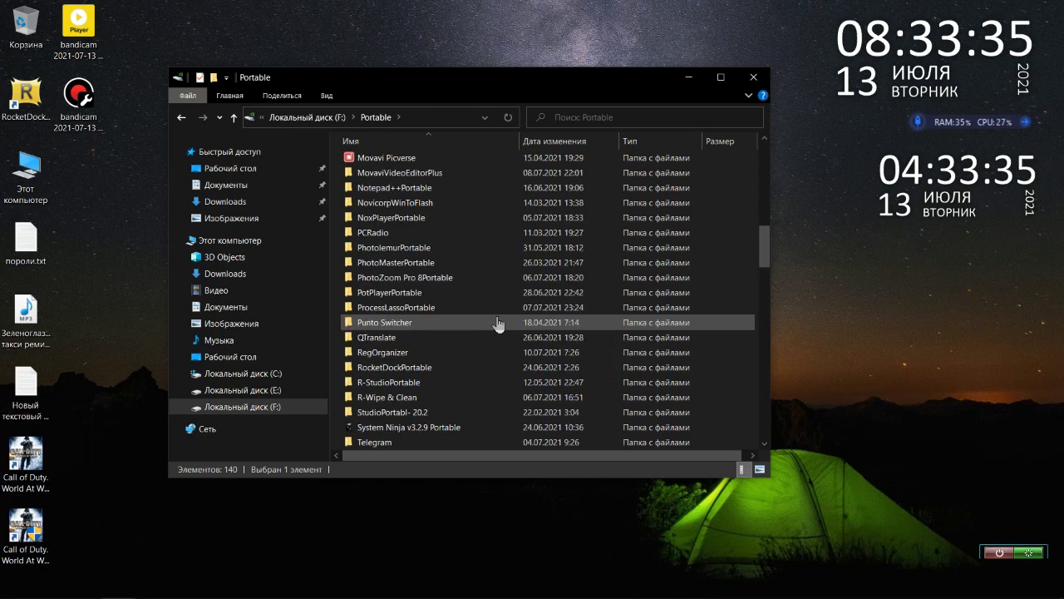
{"action": "scroll", "coordinate": [499, 325], "scroll_direction": "up", "scroll_amount": 5}
{"action": "scroll", "coordinate": [499, 325], "scroll_direction": "down", "scroll_amount": 2}
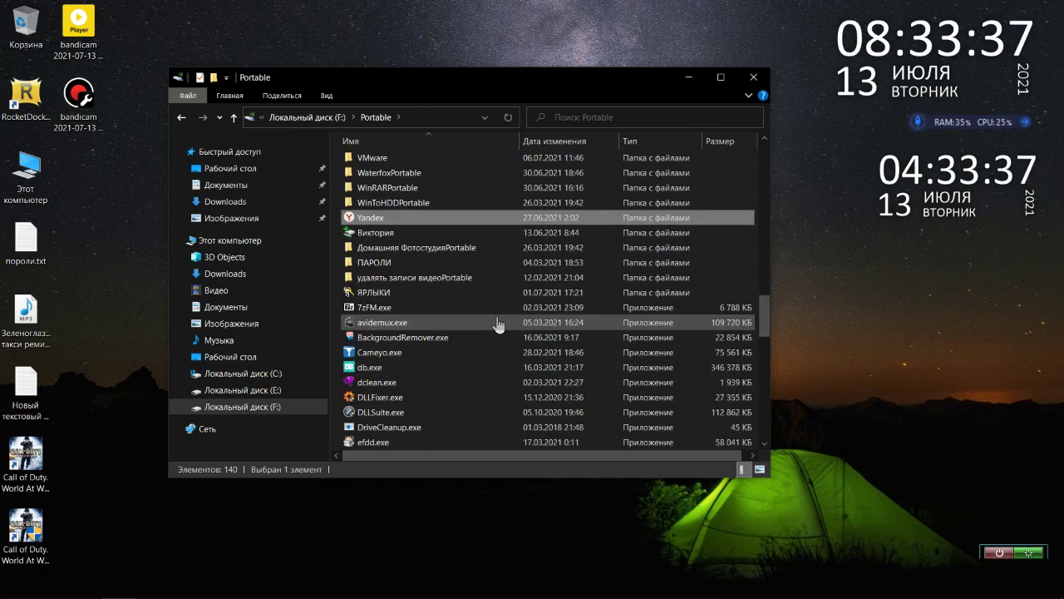
Check the contents of the WaterfoxPortable folder, return to Portable, and open the FirefoxPortable folder.
{"action": "left_click", "coordinate": [471, 172]}
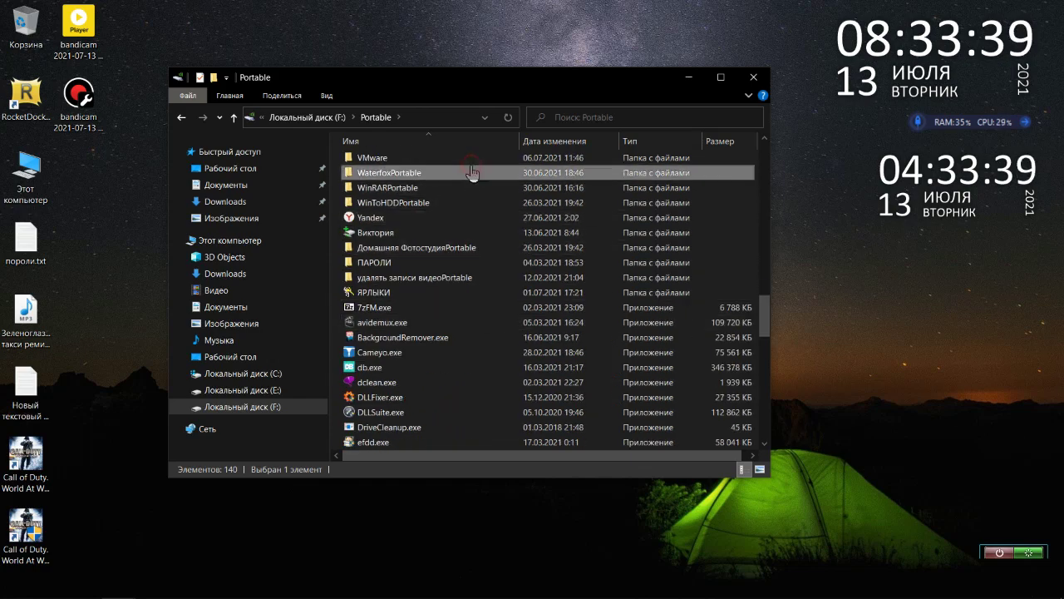
{"action": "double_click", "coordinate": [472, 172]}
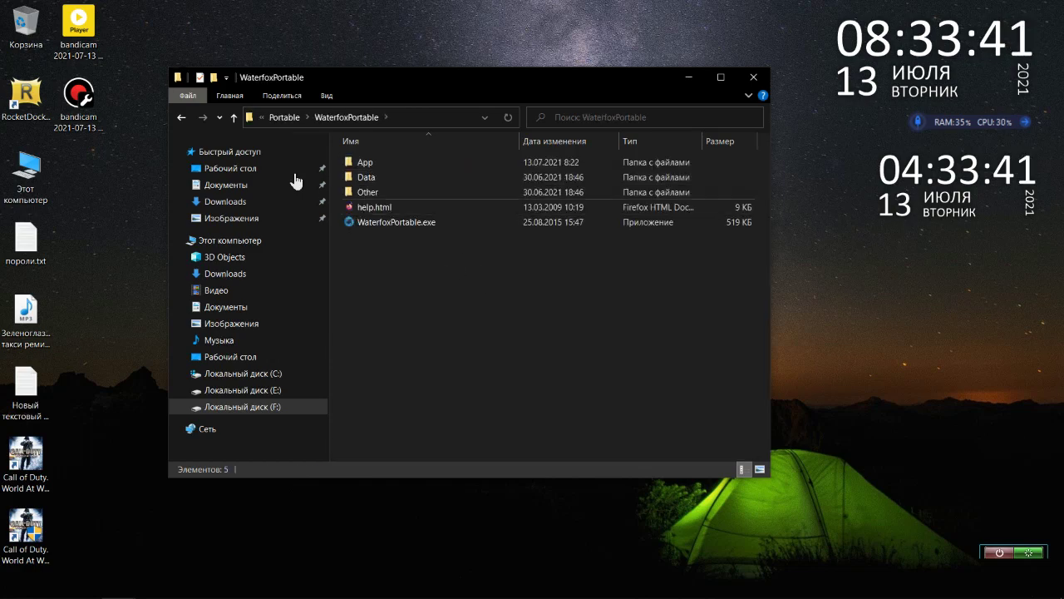
{"action": "left_click", "coordinate": [235, 118]}
{"action": "scroll", "coordinate": [391, 231], "scroll_direction": "up", "scroll_amount": 20}
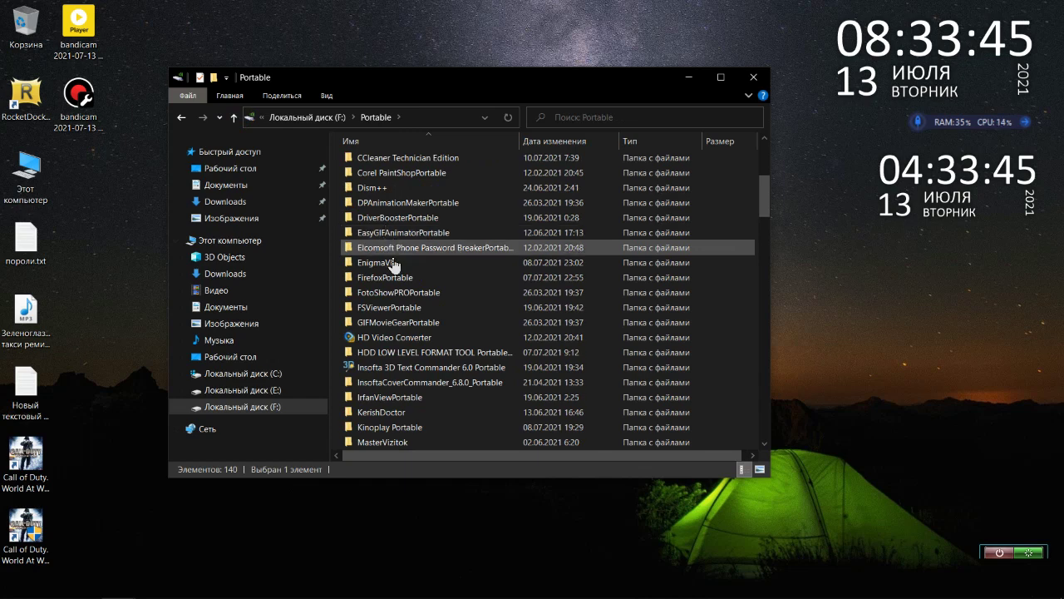
{"action": "double_click", "coordinate": [399, 278]}
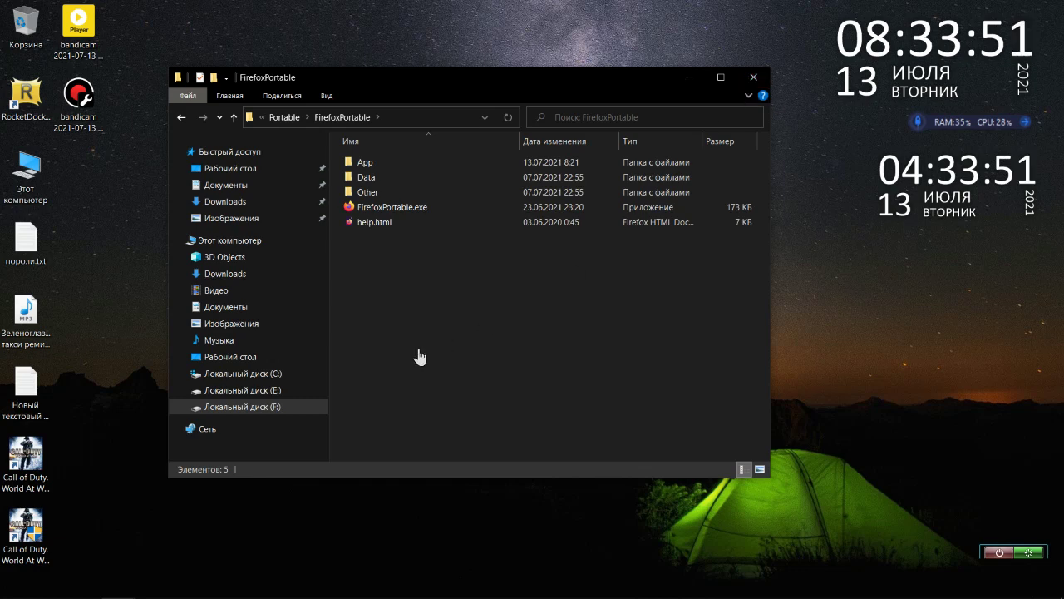
Look over the installed program folders in Program Files (x86) on local disk C: and return to the disk's root.
{"action": "left_click", "coordinate": [268, 374]}
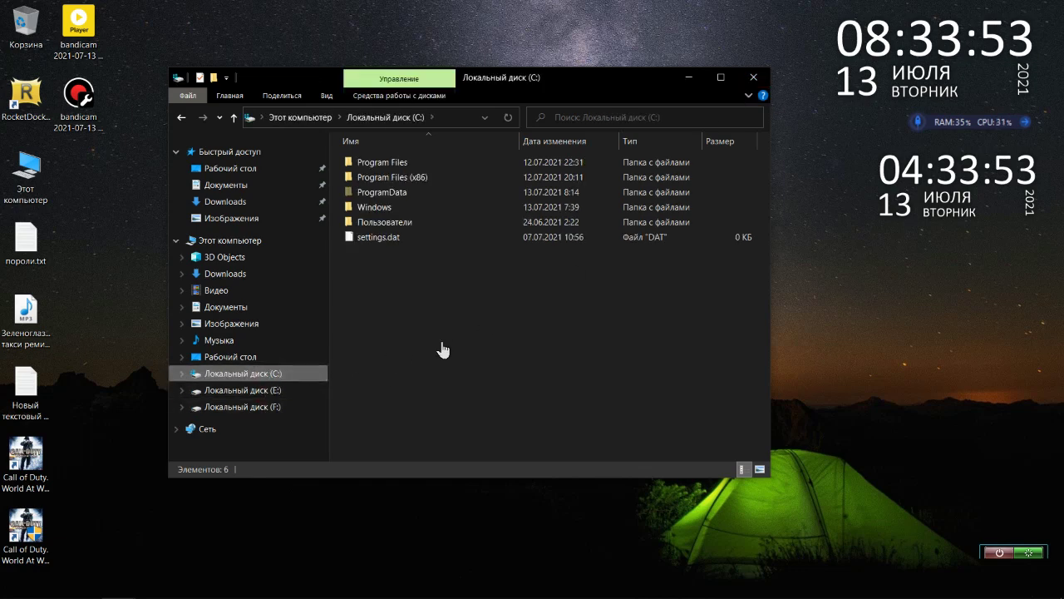
{"action": "double_click", "coordinate": [389, 178]}
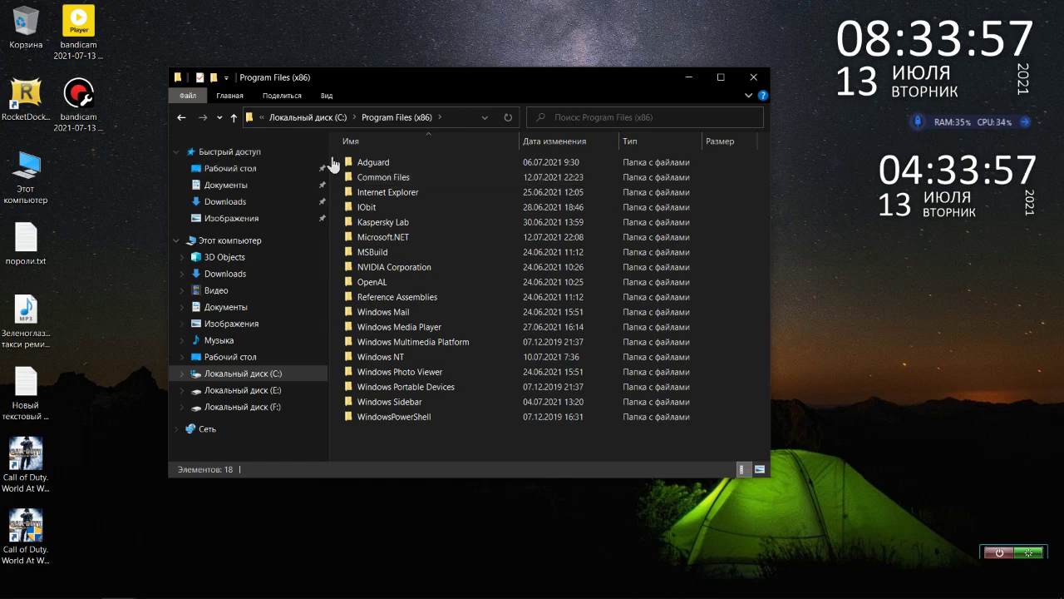
{"action": "left_click_drag", "start_coordinate": [333, 163], "coordinate": [457, 440]}
{"action": "left_click", "coordinate": [457, 441]}
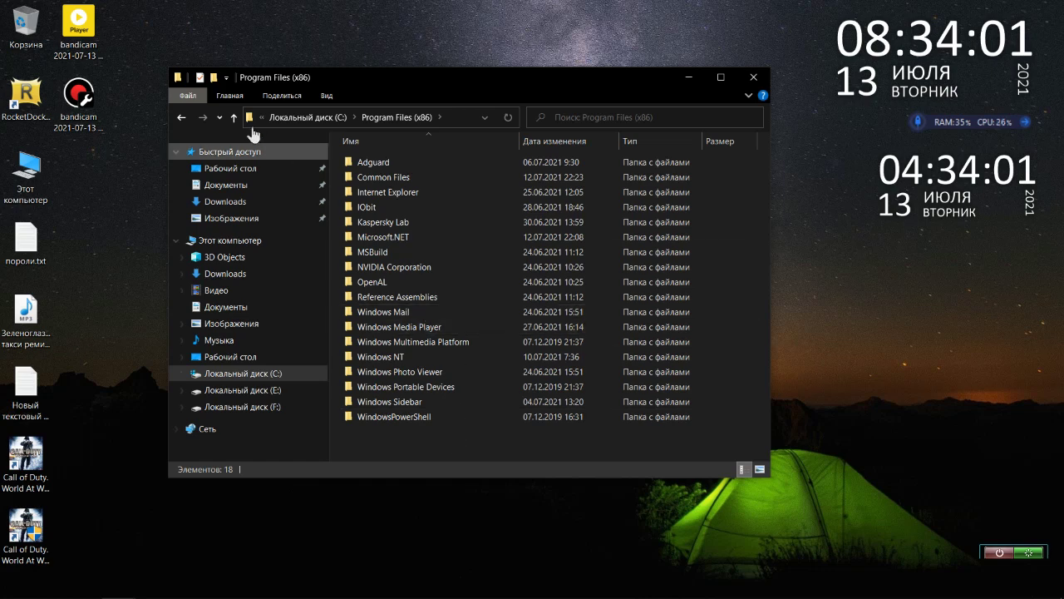
{"action": "left_click", "coordinate": [235, 118]}
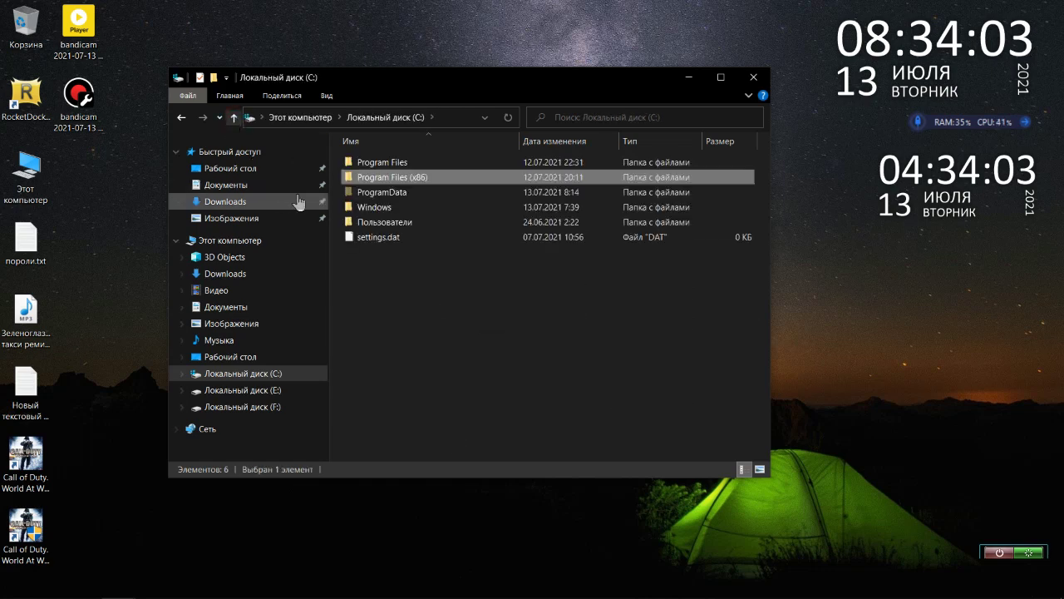
Open Program Files on disk C:, highlight all its folders to review them, and return to the disk's root.
{"action": "double_click", "coordinate": [366, 159]}
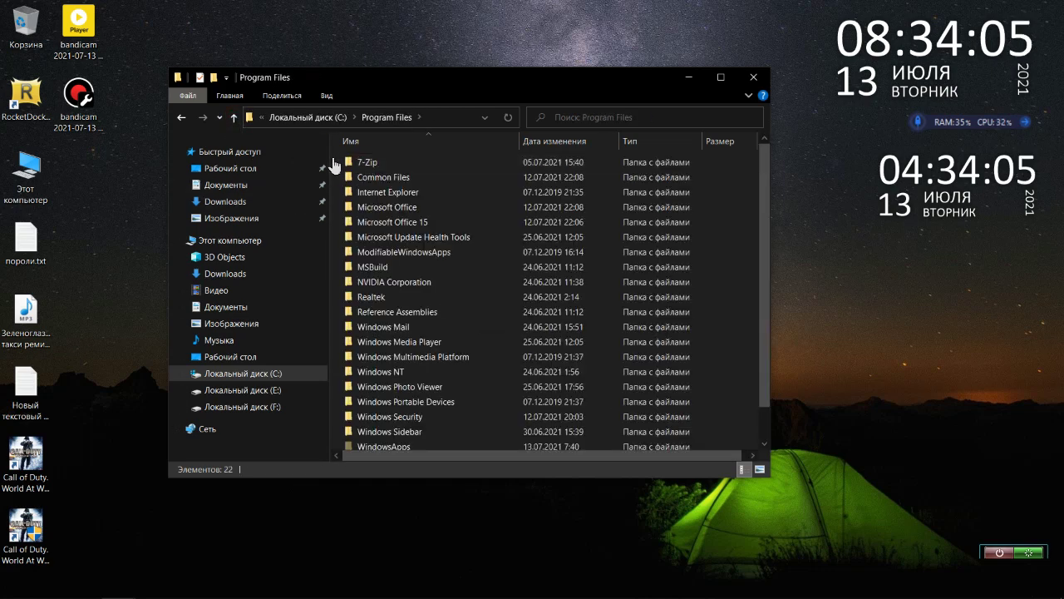
{"action": "left_click_drag", "start_coordinate": [333, 164], "coordinate": [663, 545]}
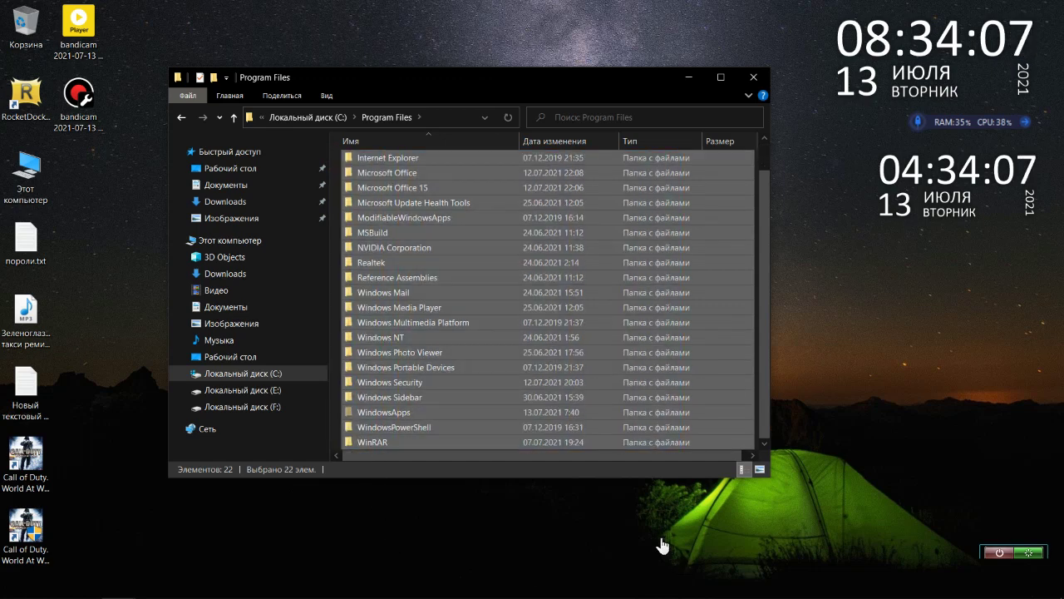
{"action": "scroll", "coordinate": [577, 462], "scroll_direction": "up", "scroll_amount": 1}
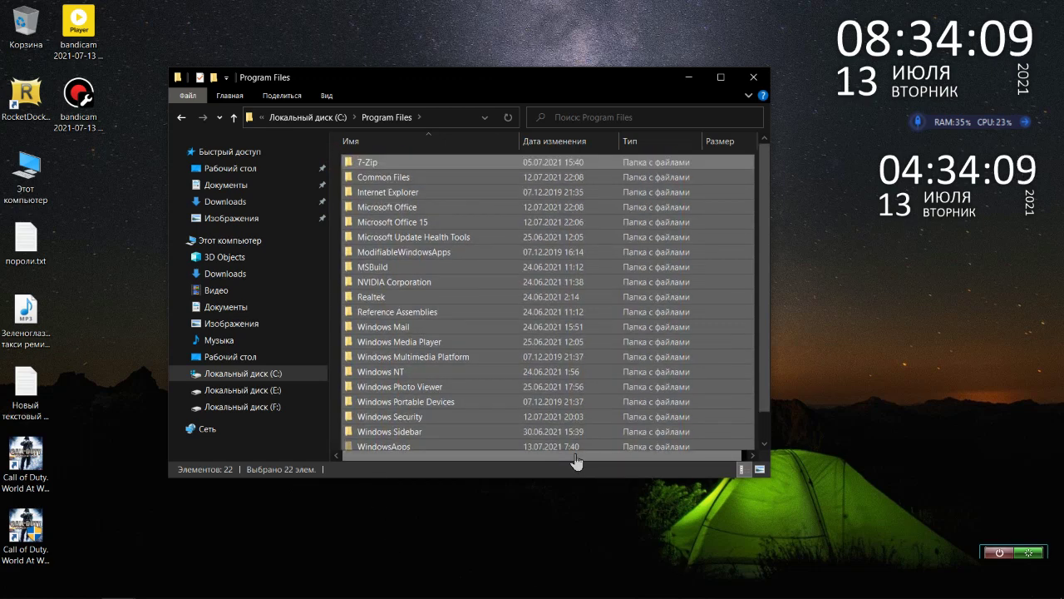
{"action": "left_click", "coordinate": [819, 320]}
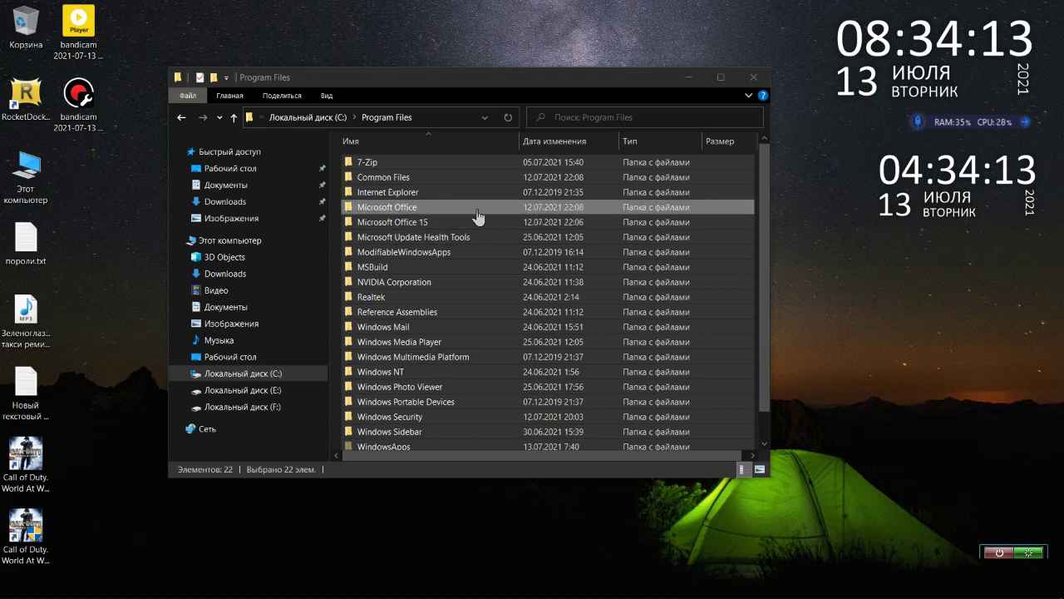
{"action": "left_click", "coordinate": [233, 117]}
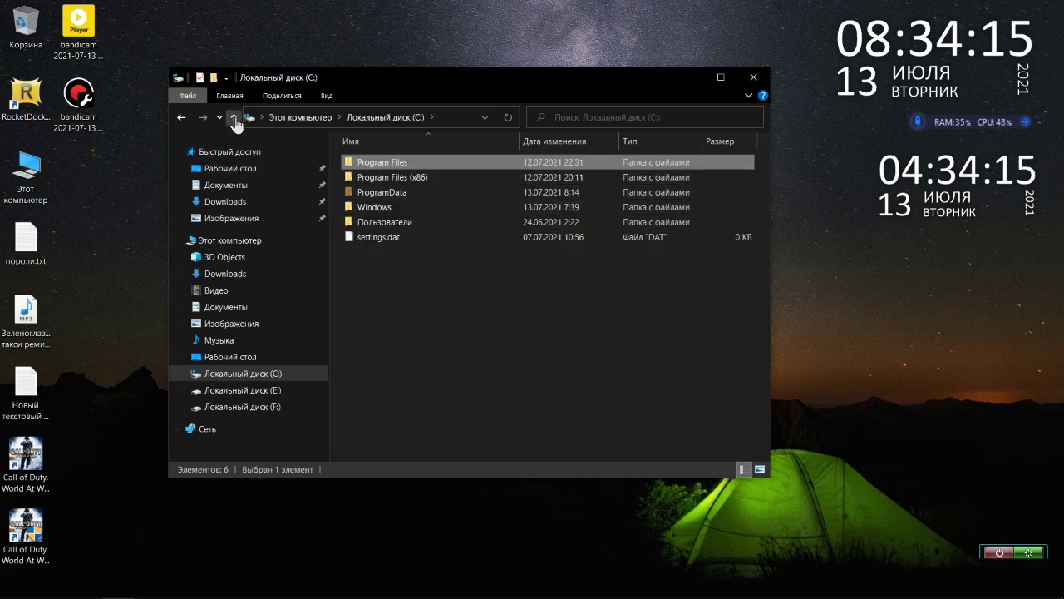
Expand and collapse local disk C: in the folder tree, and close the File Explorer window.
{"action": "left_click", "coordinate": [254, 373]}
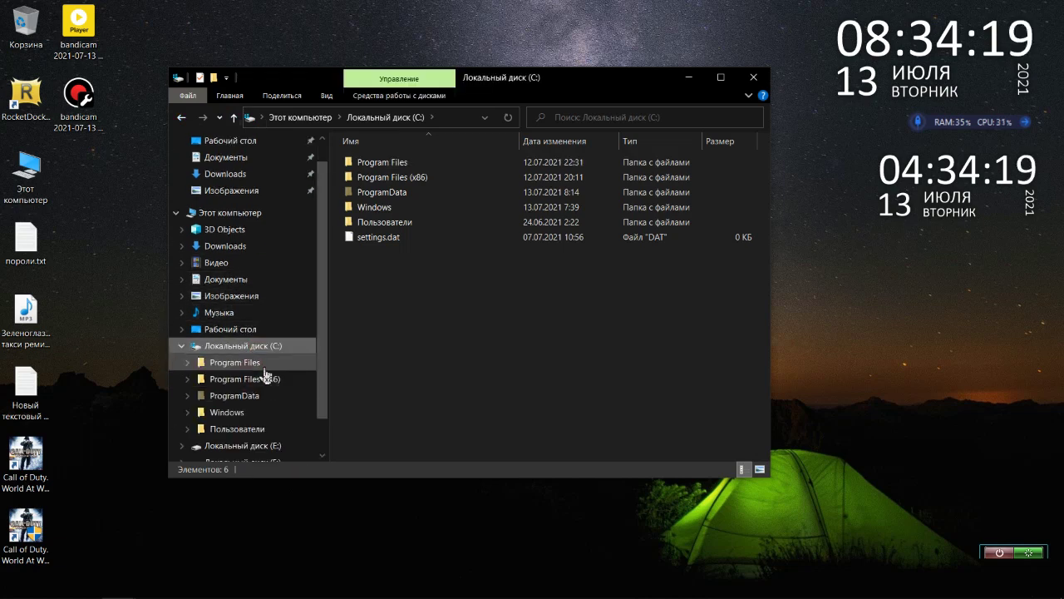
{"action": "double_click", "coordinate": [271, 347]}
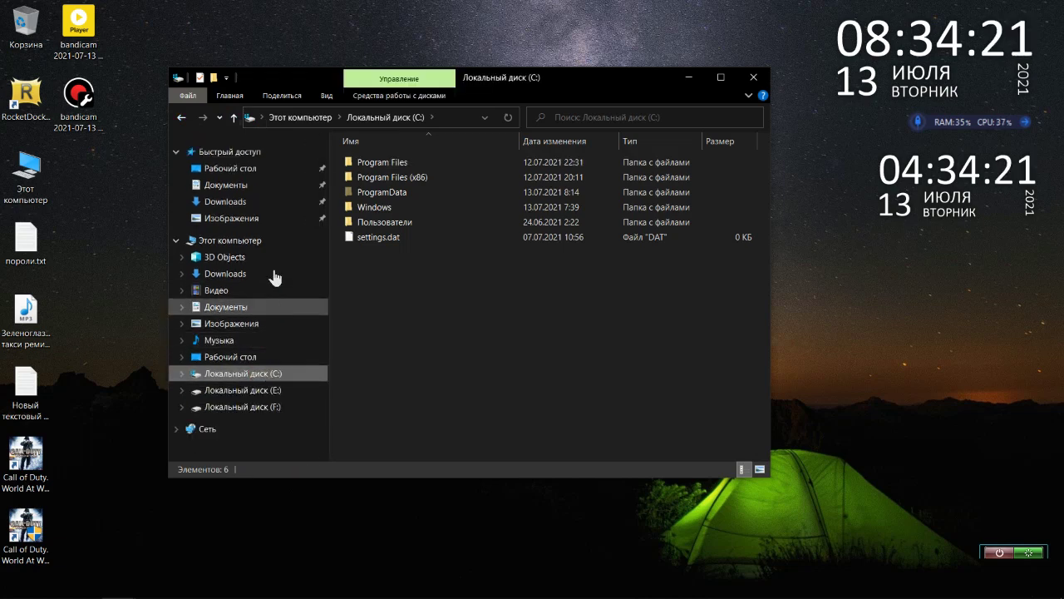
{"action": "left_click", "coordinate": [753, 77]}
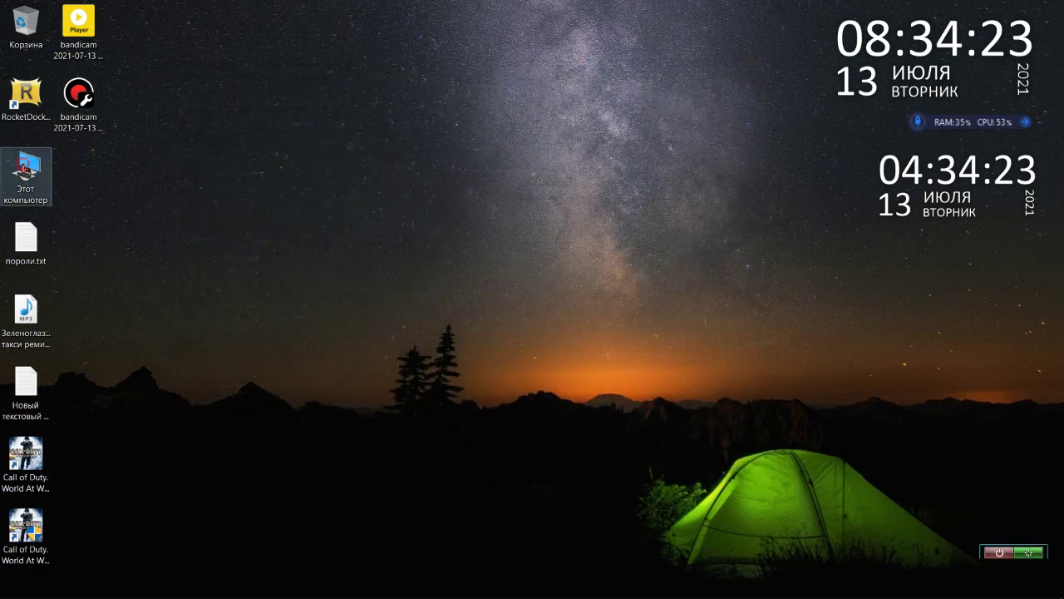
{"action": "double_click", "coordinate": [26, 175]}
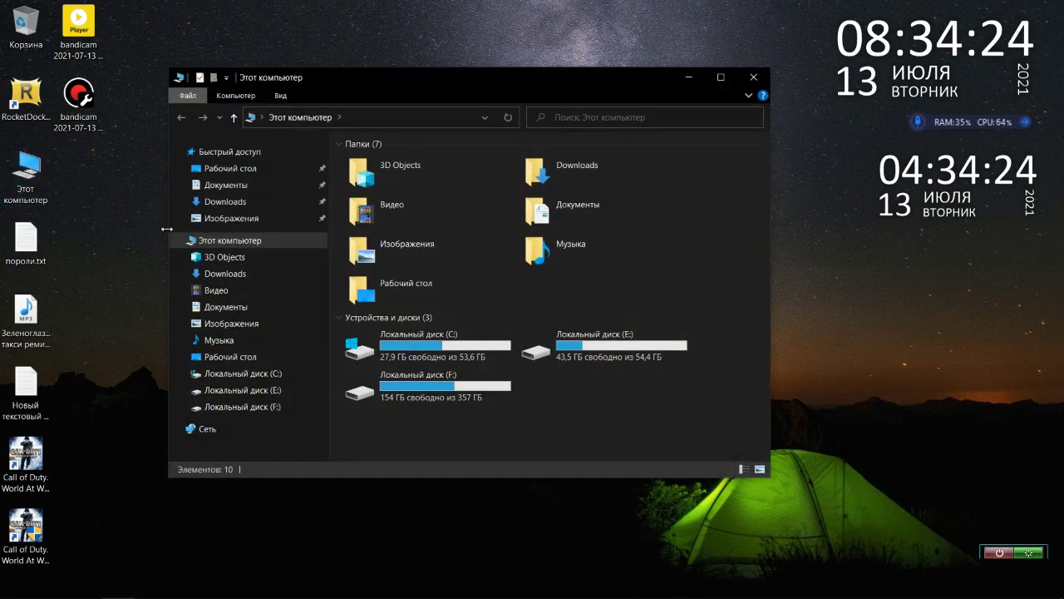
{"action": "left_click", "coordinate": [354, 354]}
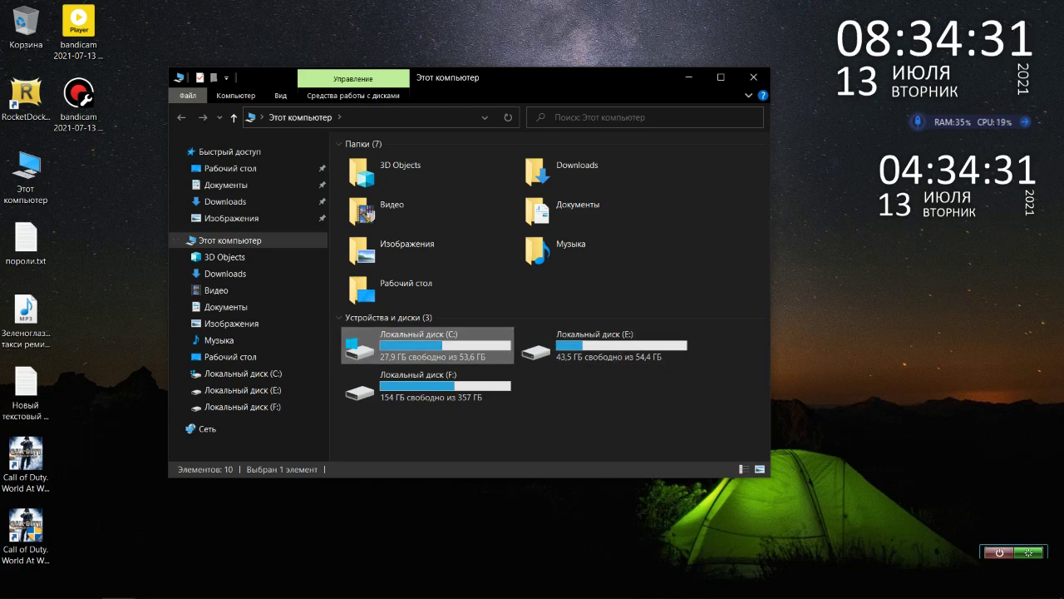
{"action": "left_click", "coordinate": [233, 117]}
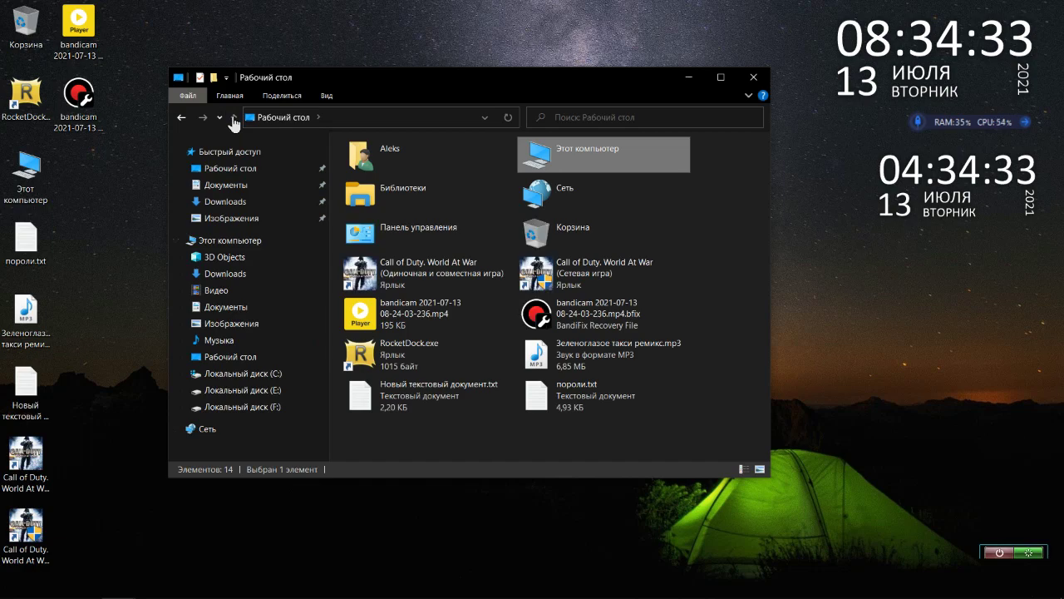
{"action": "left_click", "coordinate": [753, 77]}
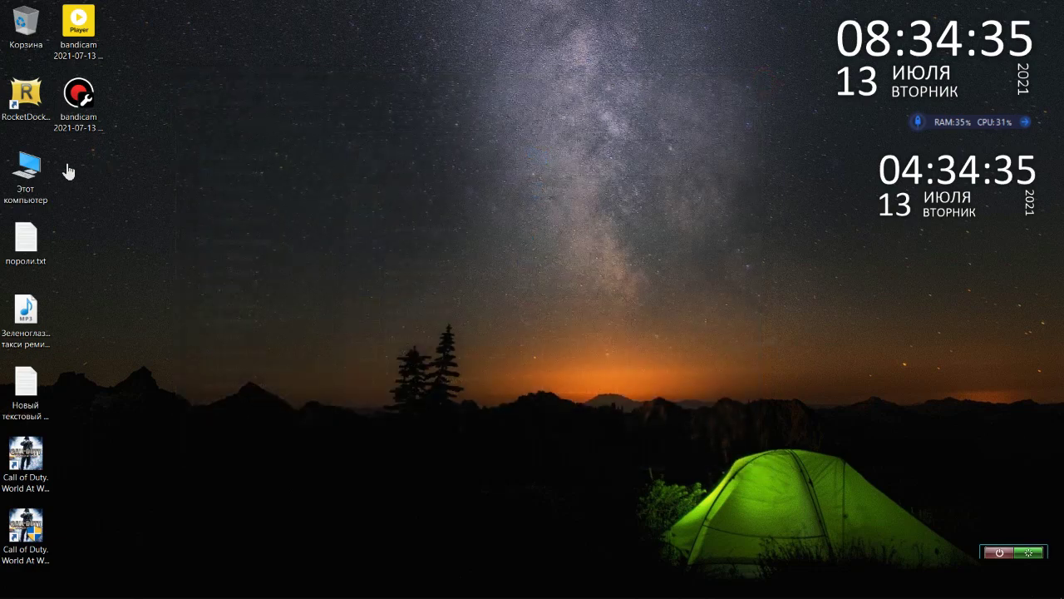
Open the ProgramData folder on local disk C: from "Этот компьютер" and look through its folders to the end.
{"action": "double_click", "coordinate": [44, 174]}
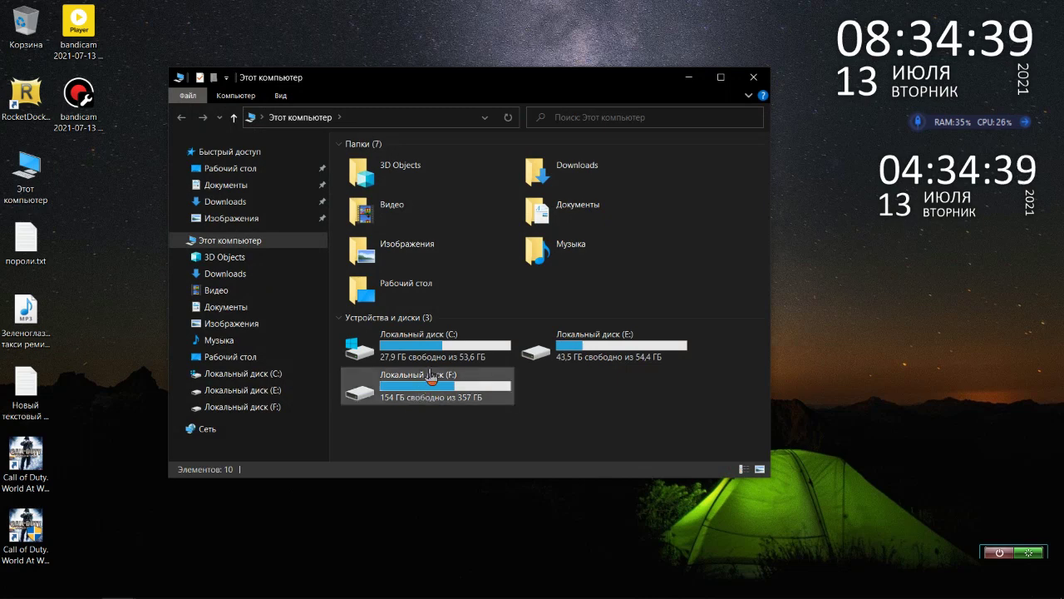
{"action": "double_click", "coordinate": [390, 349]}
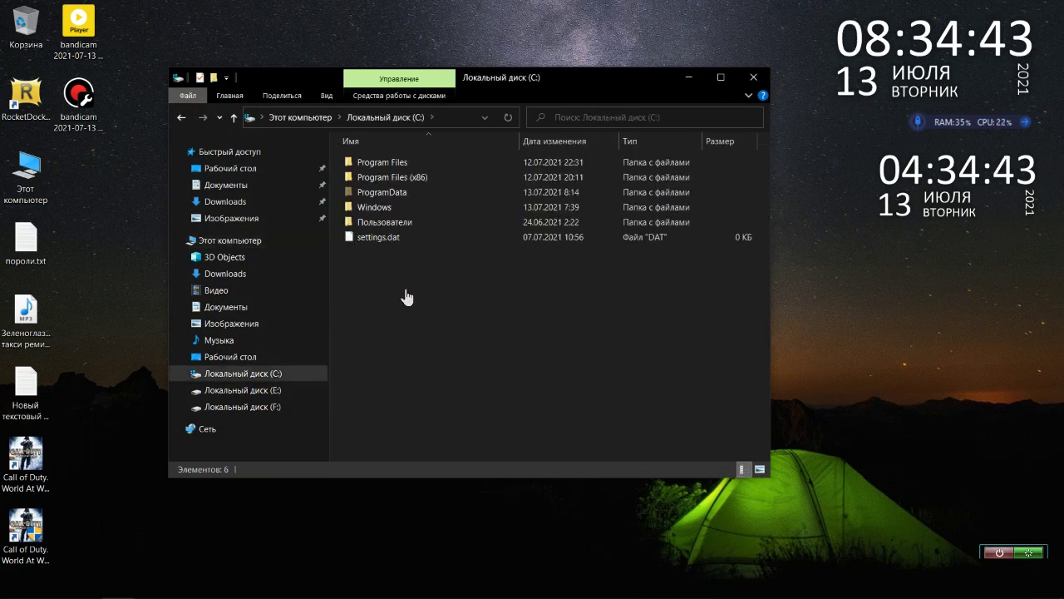
{"action": "double_click", "coordinate": [402, 193]}
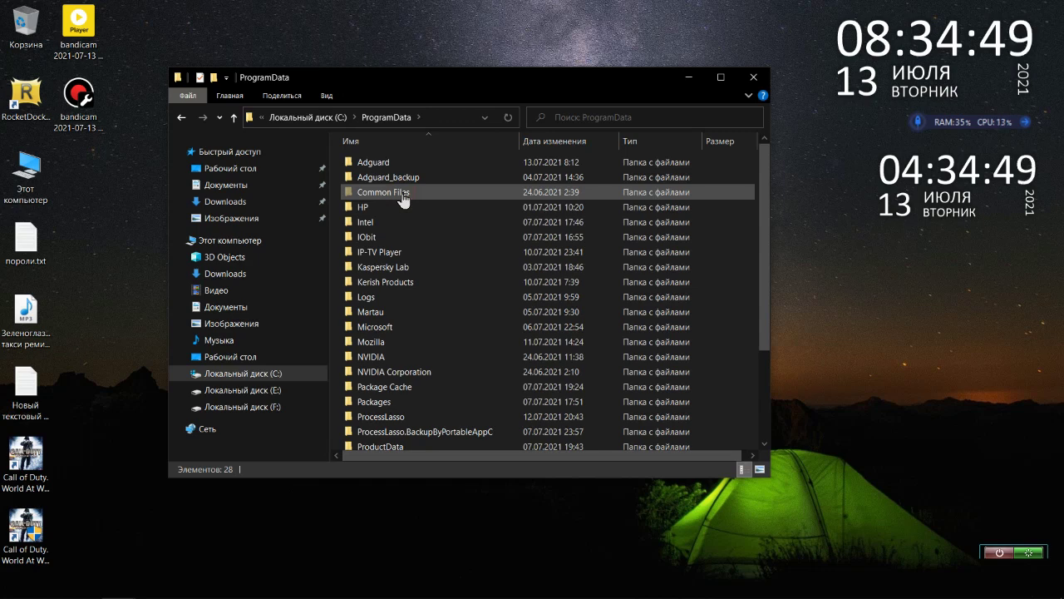
{"action": "scroll", "coordinate": [402, 199], "scroll_direction": "down", "scroll_amount": 3}
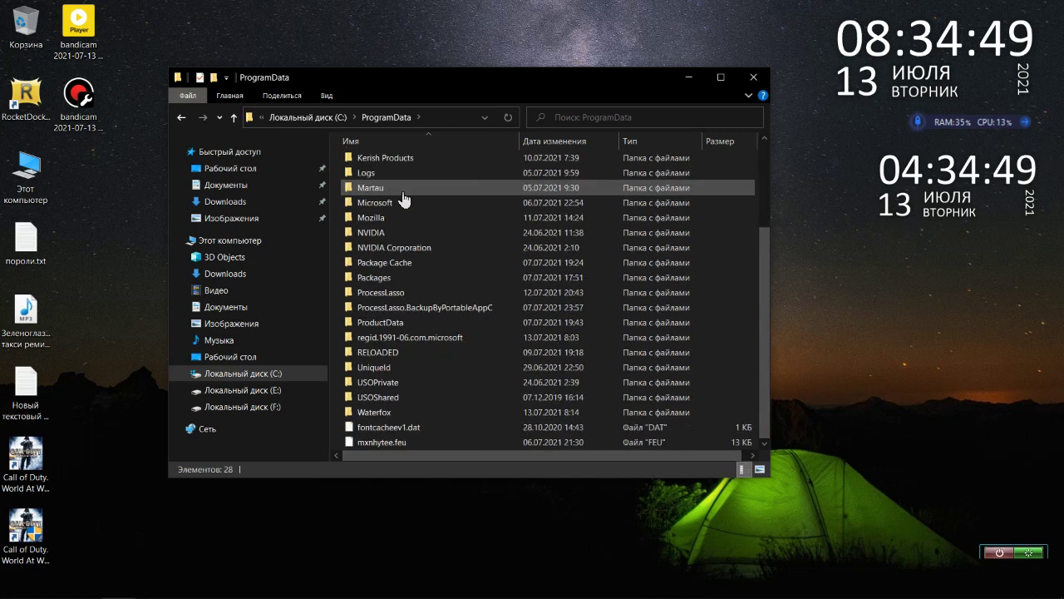
Check the Waterfox folder in ProgramData down through updates and its only subfolder, and return to ProgramData.
{"action": "double_click", "coordinate": [352, 412]}
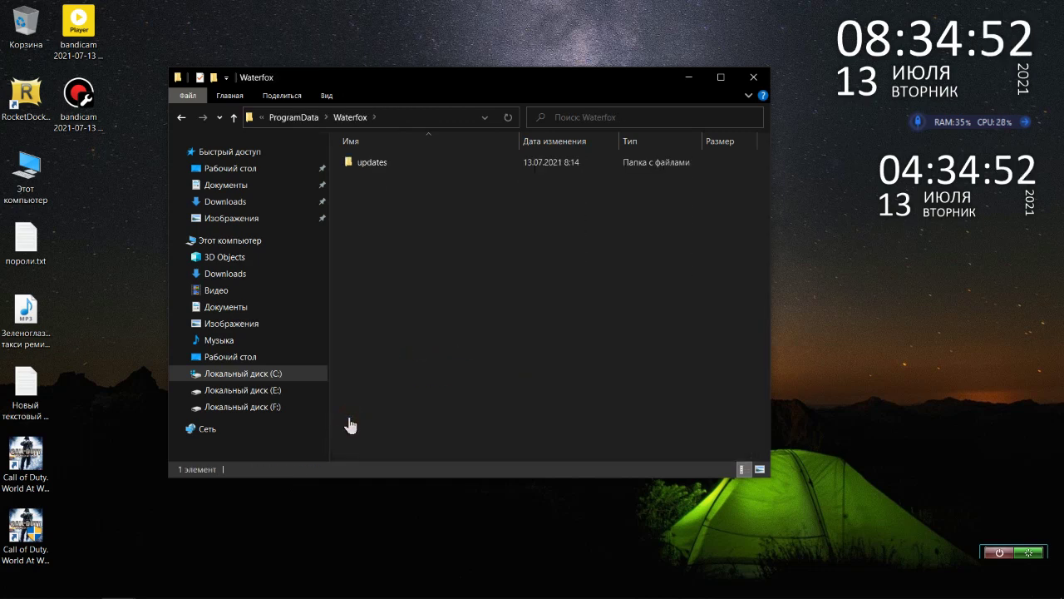
{"action": "double_click", "coordinate": [385, 167]}
{"action": "left_click", "coordinate": [385, 167]}
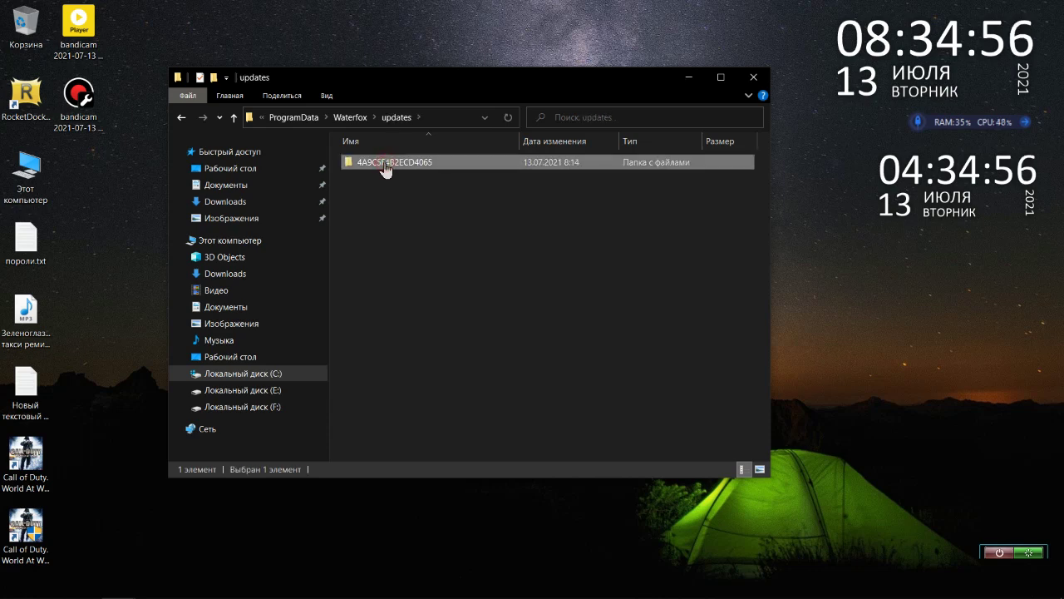
{"action": "double_click", "coordinate": [385, 166]}
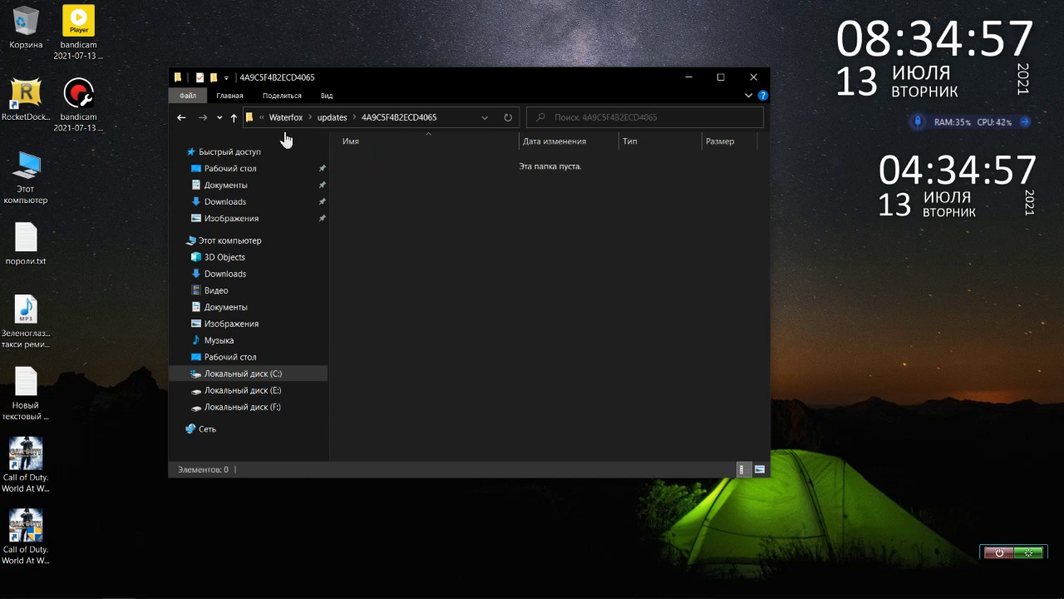
{"action": "left_click", "coordinate": [234, 117]}
{"action": "left_click", "coordinate": [234, 118]}
{"action": "left_click", "coordinate": [234, 117]}
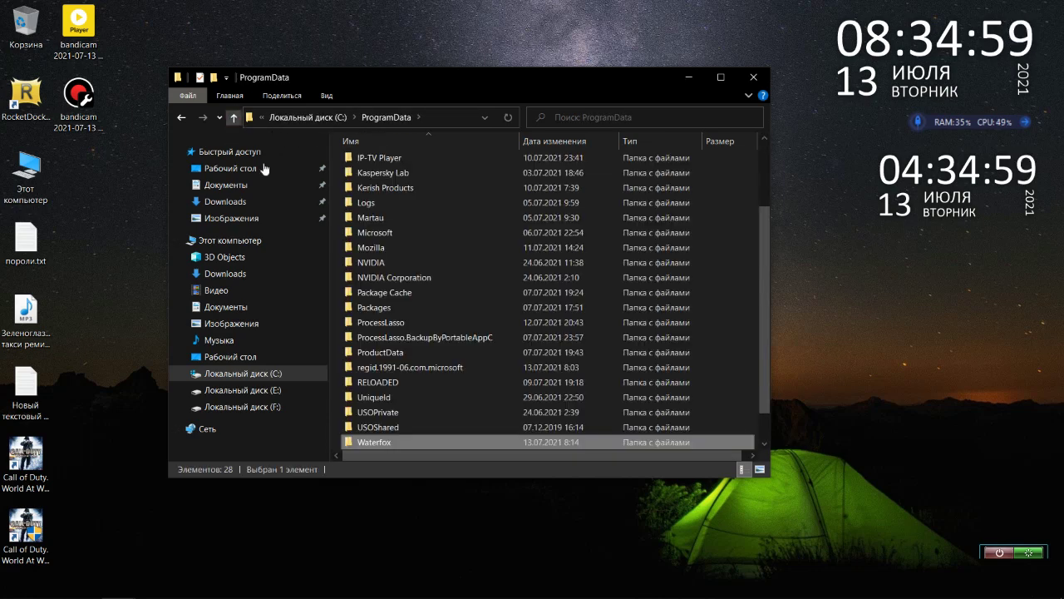
Move the Waterfox and Mozilla folders from ProgramData to the Recycle Bin, checking Mozilla's updates subfolders before removing it.
{"action": "left_click_drag", "start_coordinate": [349, 442], "coordinate": [25, 25]}
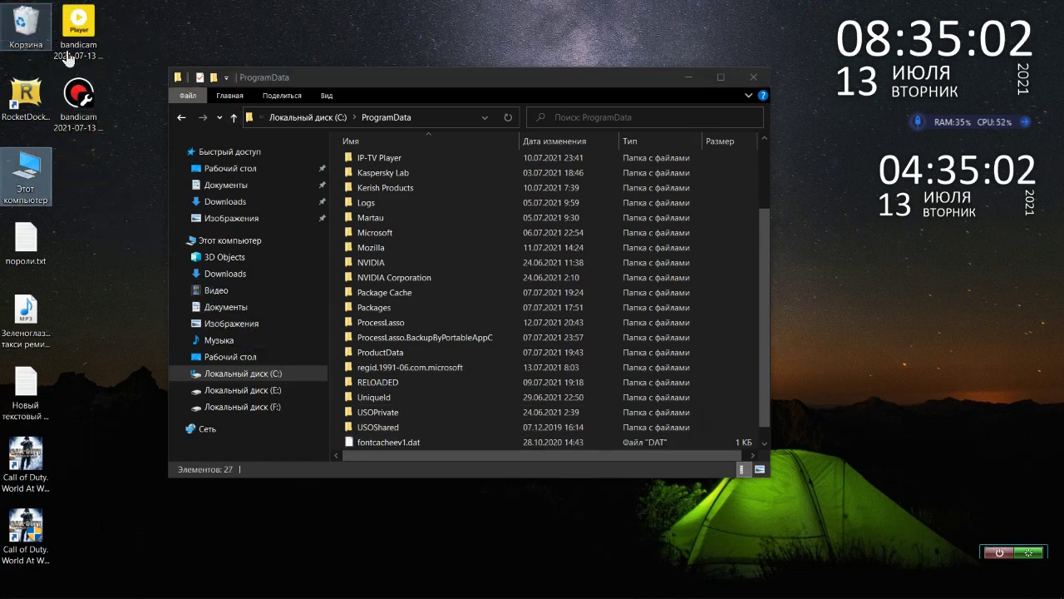
{"action": "double_click", "coordinate": [357, 248]}
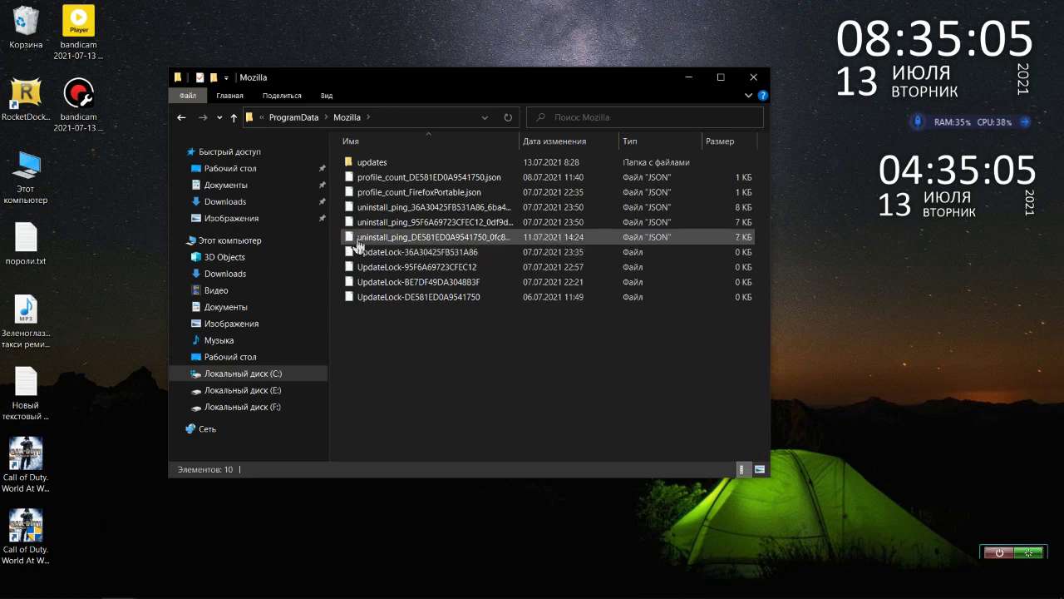
{"action": "double_click", "coordinate": [350, 162]}
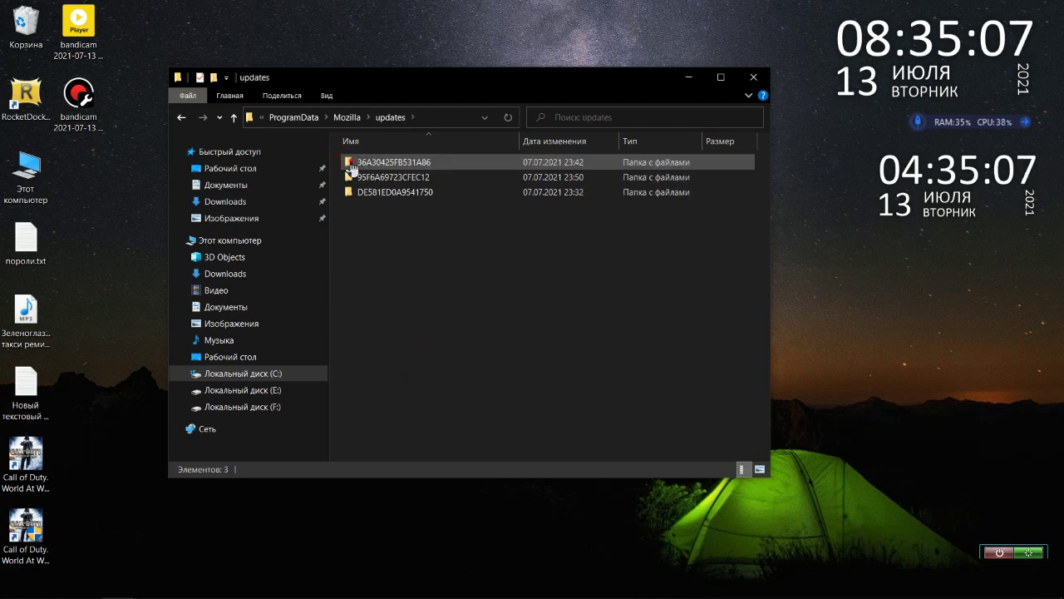
{"action": "double_click", "coordinate": [350, 162]}
{"action": "left_click", "coordinate": [234, 119]}
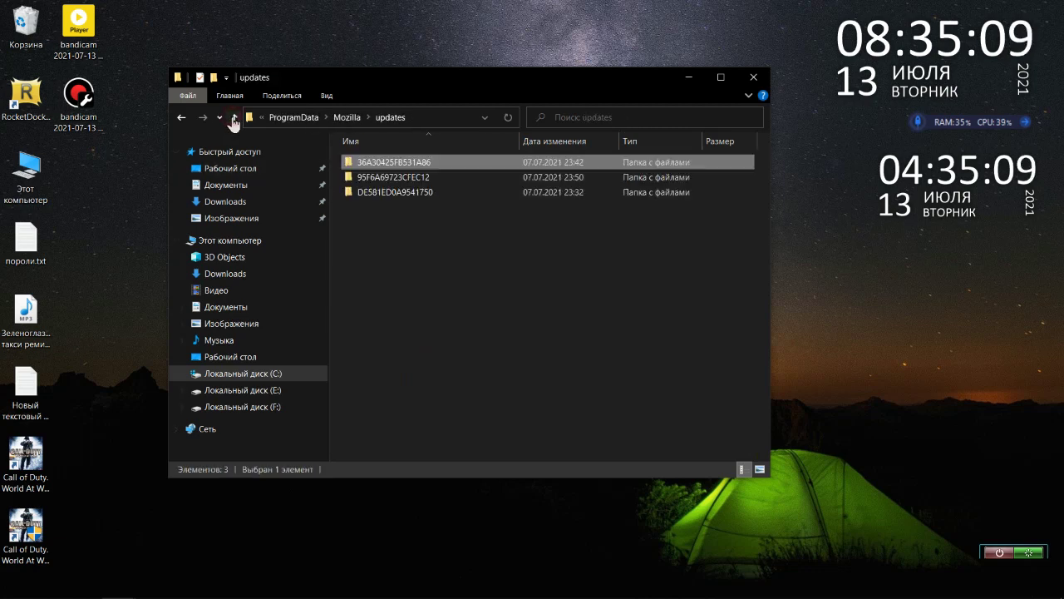
{"action": "left_click", "coordinate": [234, 118]}
{"action": "left_click", "coordinate": [233, 118]}
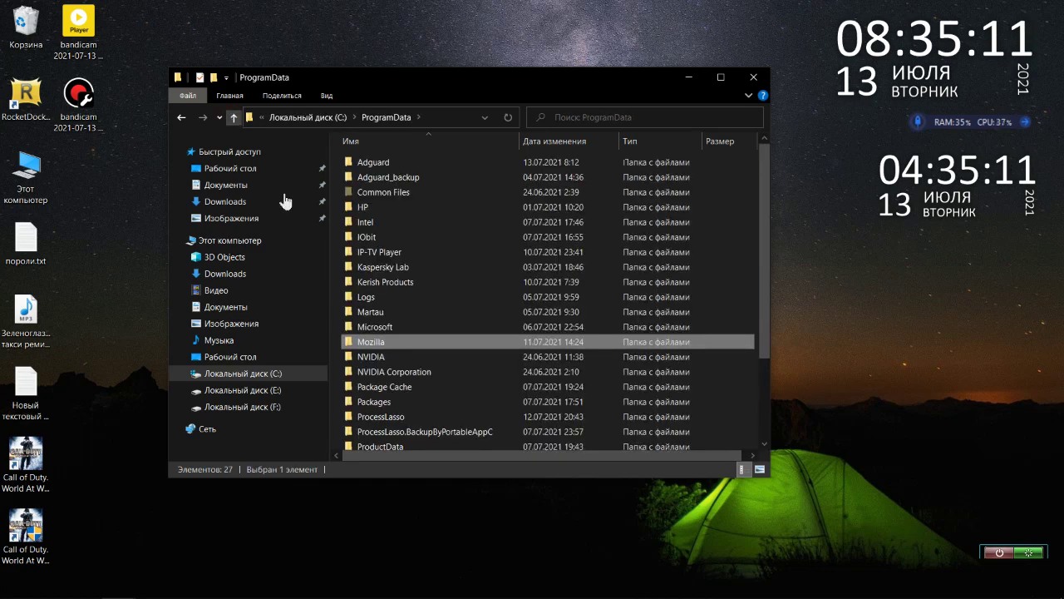
{"action": "left_click_drag", "start_coordinate": [99, 131], "coordinate": [25, 25]}
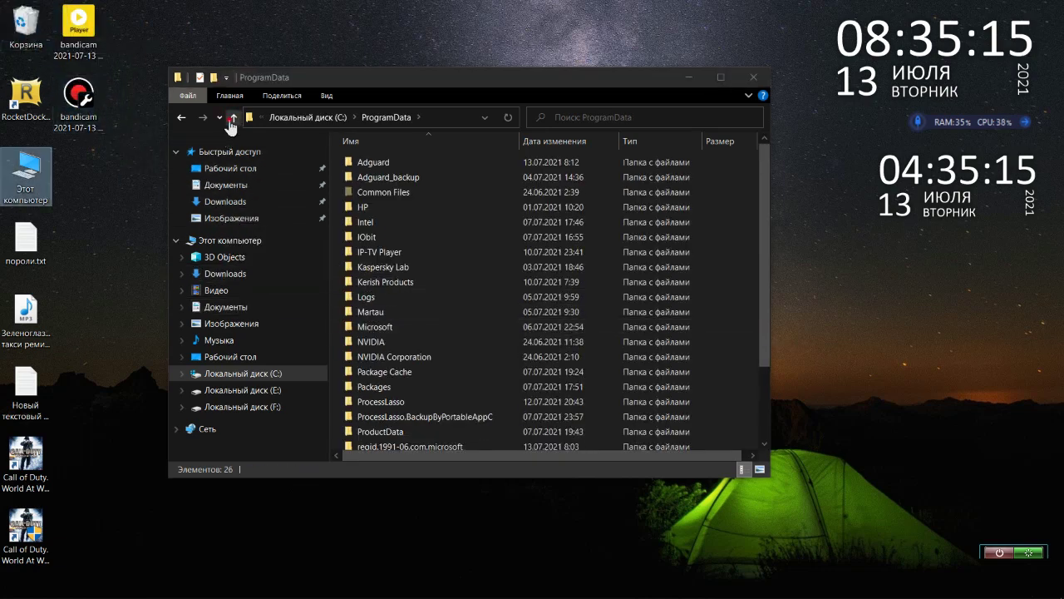
Return to the root of disk C: and open AppData\Local in the personal user folder under Пользователи.
{"action": "left_click", "coordinate": [233, 118]}
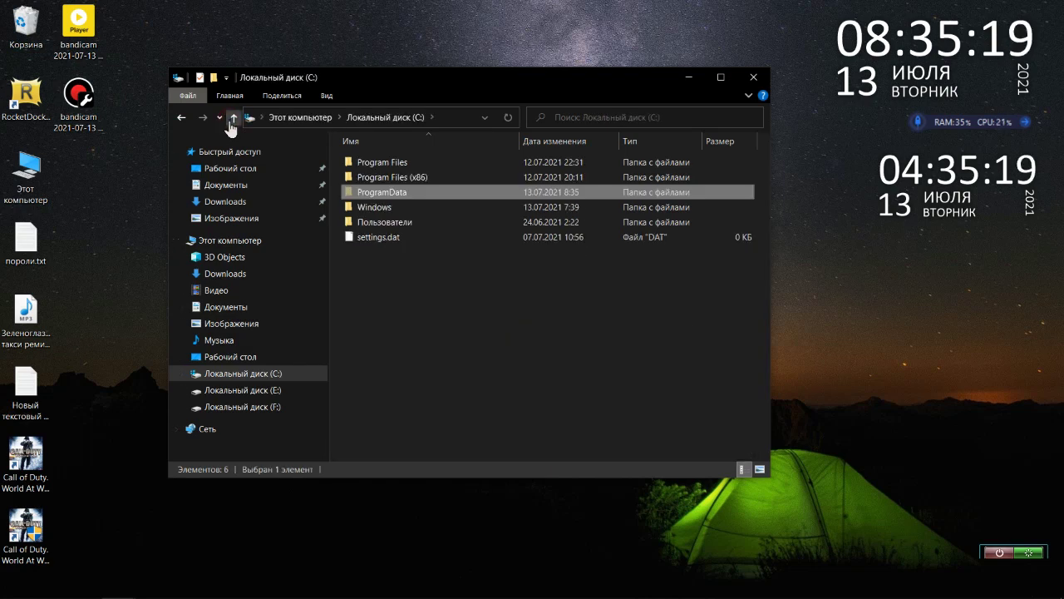
{"action": "double_click", "coordinate": [346, 221]}
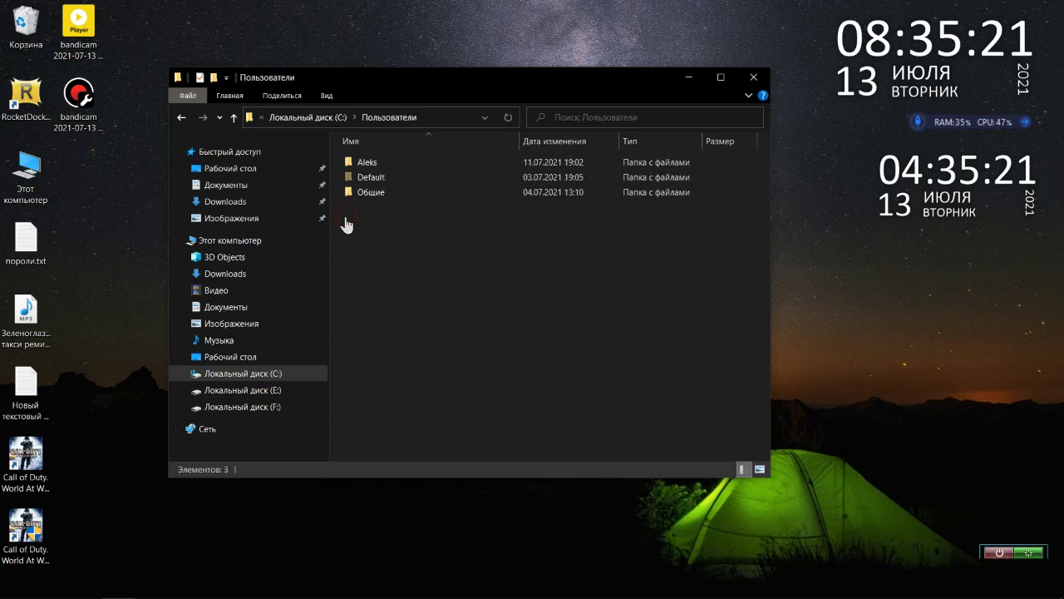
{"action": "double_click", "coordinate": [345, 165]}
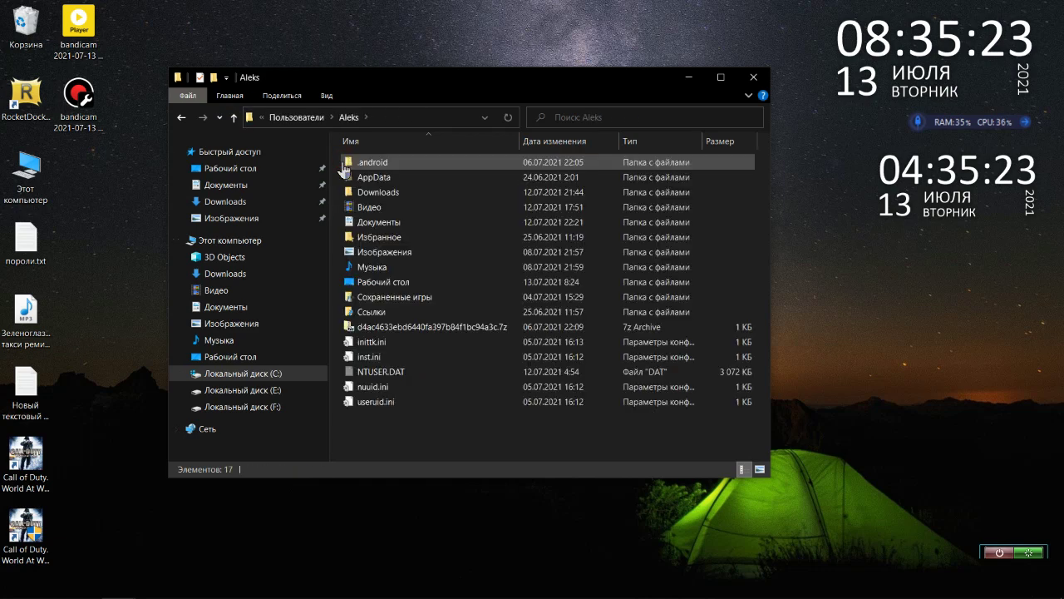
{"action": "double_click", "coordinate": [349, 177]}
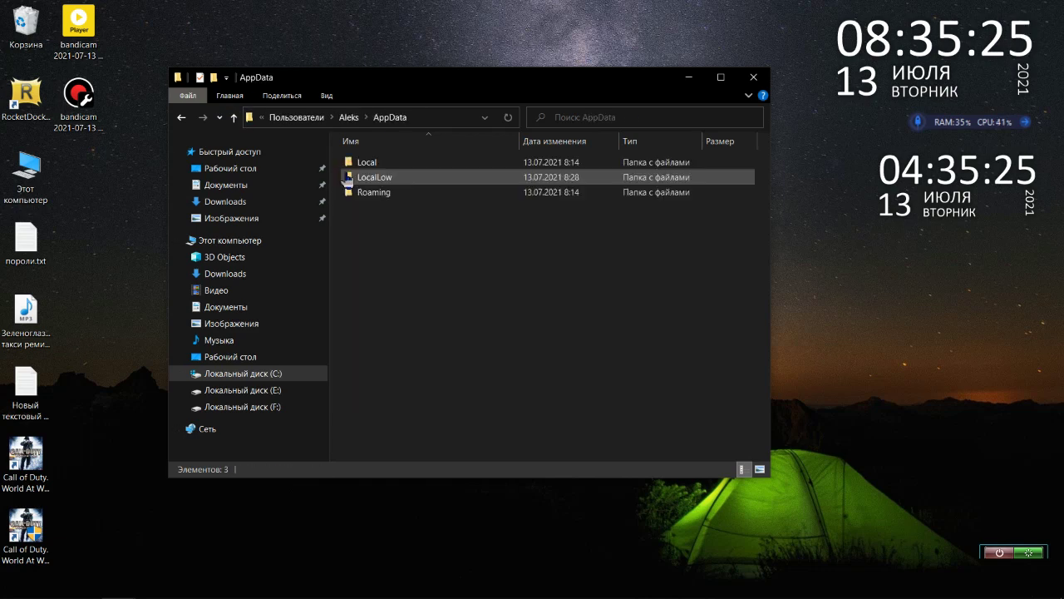
{"action": "double_click", "coordinate": [351, 164]}
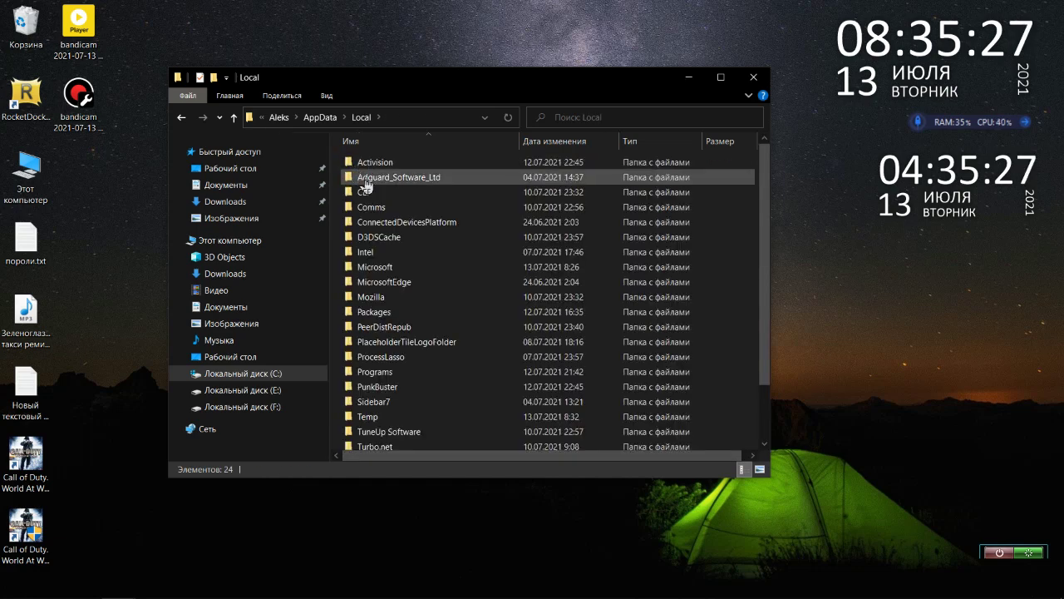
Check the Mozilla folder in Local down to the Firefox profiles, and move Mozilla to the Recycle Bin.
{"action": "mouse_move", "coordinate": [349, 297]}
{"action": "left_mouse_down"}
{"action": "mouse_move", "coordinate": [332, 290]}
{"action": "mouse_move", "coordinate": [350, 298]}
{"action": "left_mouse_up"}
{"action": "double_click", "coordinate": [350, 299]}
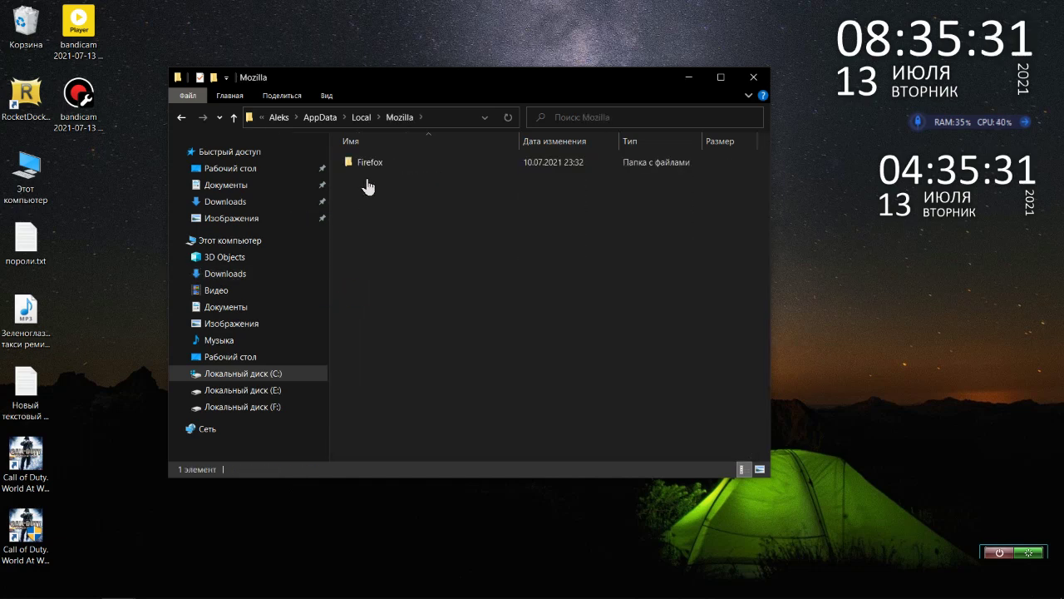
{"action": "double_click", "coordinate": [372, 164]}
{"action": "double_click", "coordinate": [373, 165]}
{"action": "left_click", "coordinate": [374, 165]}
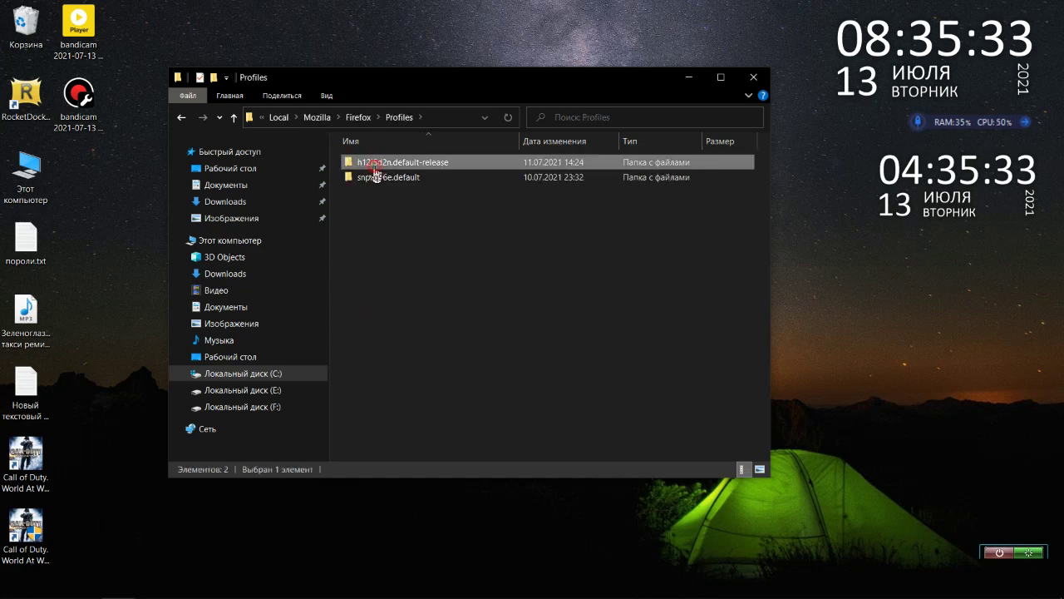
{"action": "double_click", "coordinate": [375, 165]}
{"action": "left_click", "coordinate": [234, 117]}
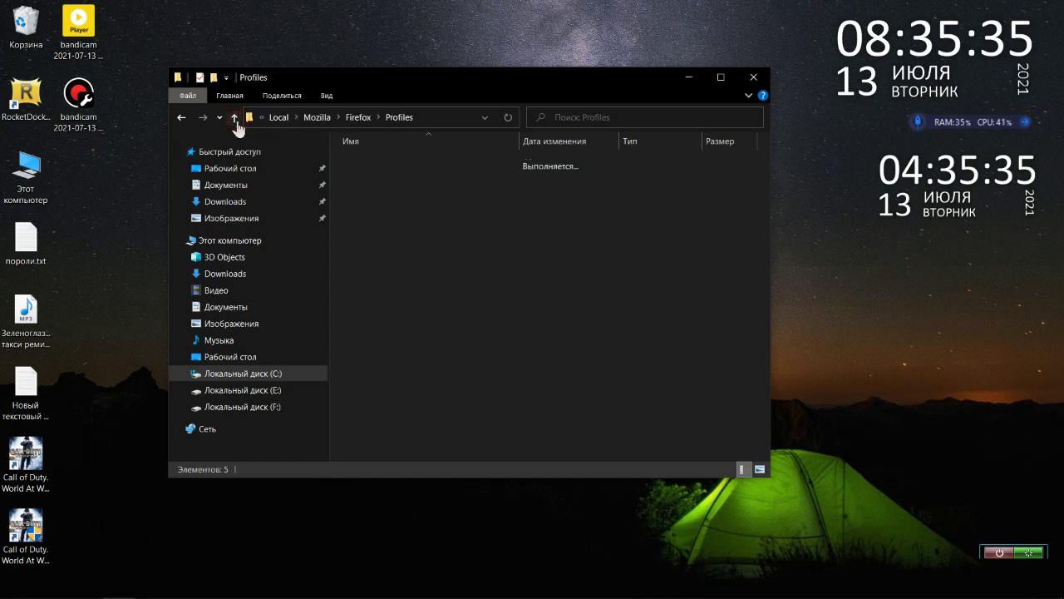
{"action": "left_click", "coordinate": [236, 120]}
{"action": "left_click", "coordinate": [235, 120]}
{"action": "left_click", "coordinate": [235, 120]}
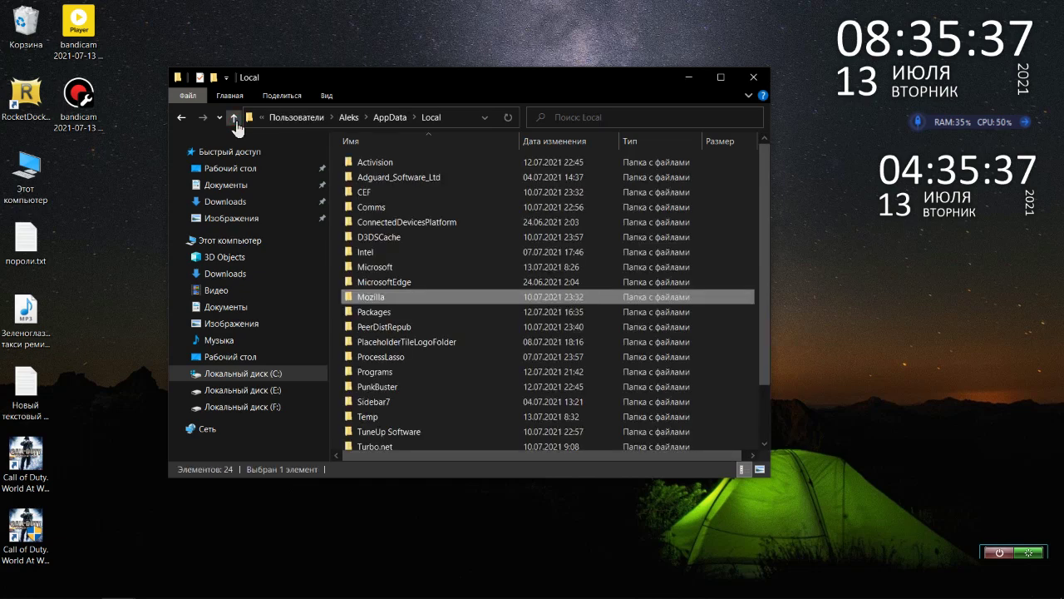
{"action": "left_click_drag", "start_coordinate": [349, 300], "coordinate": [37, 27]}
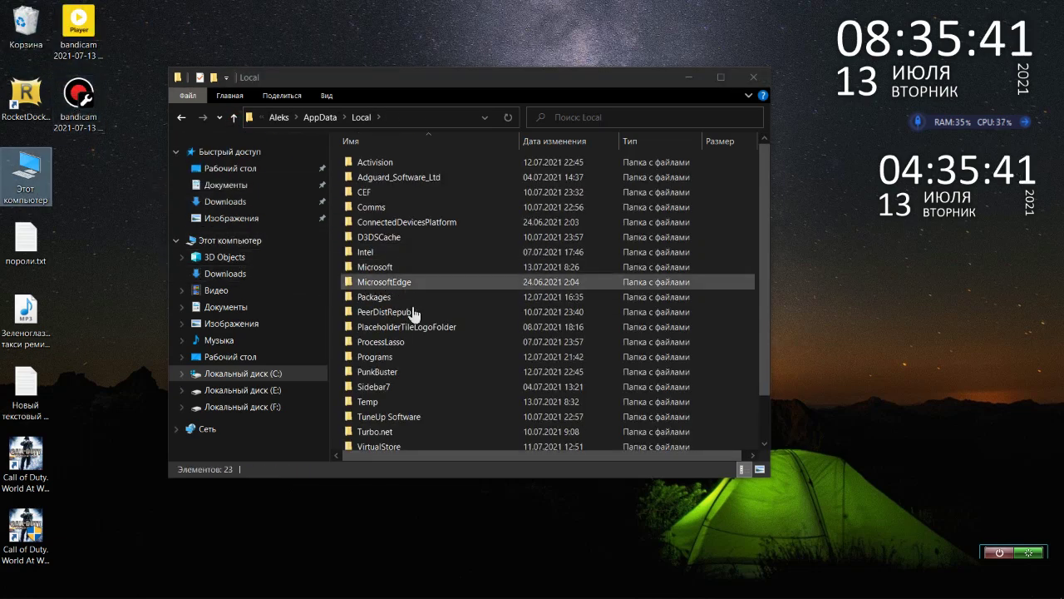
Move Turbo.net, VirtualStore, Waterfox, Yandex and Resmon.ResmonCfg from Local to the Recycle Bin.
{"action": "scroll", "coordinate": [440, 345], "scroll_direction": "down", "scroll_amount": 1}
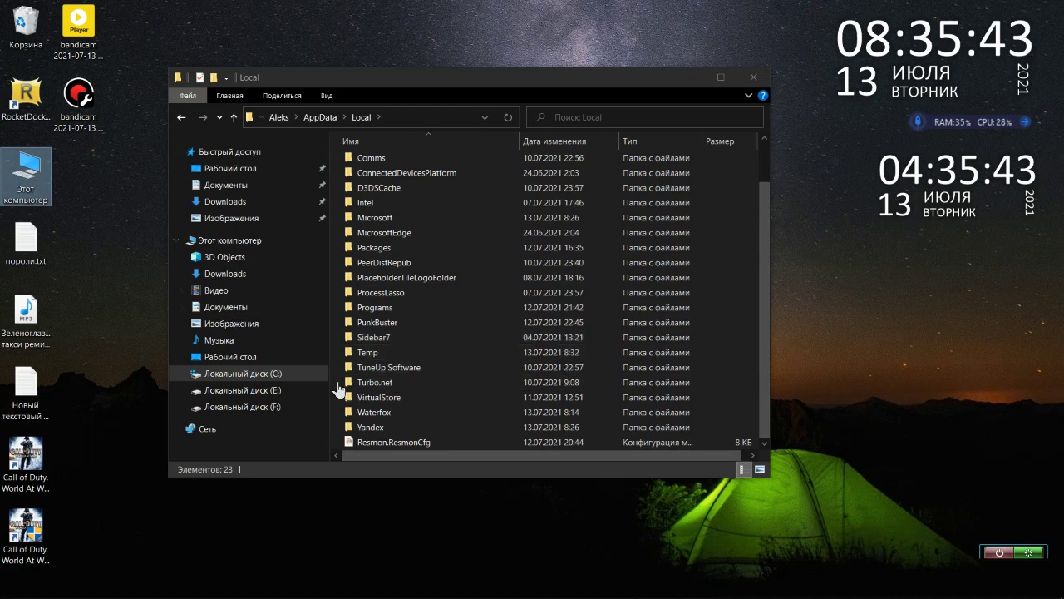
{"action": "left_click_drag", "start_coordinate": [339, 389], "coordinate": [359, 465]}
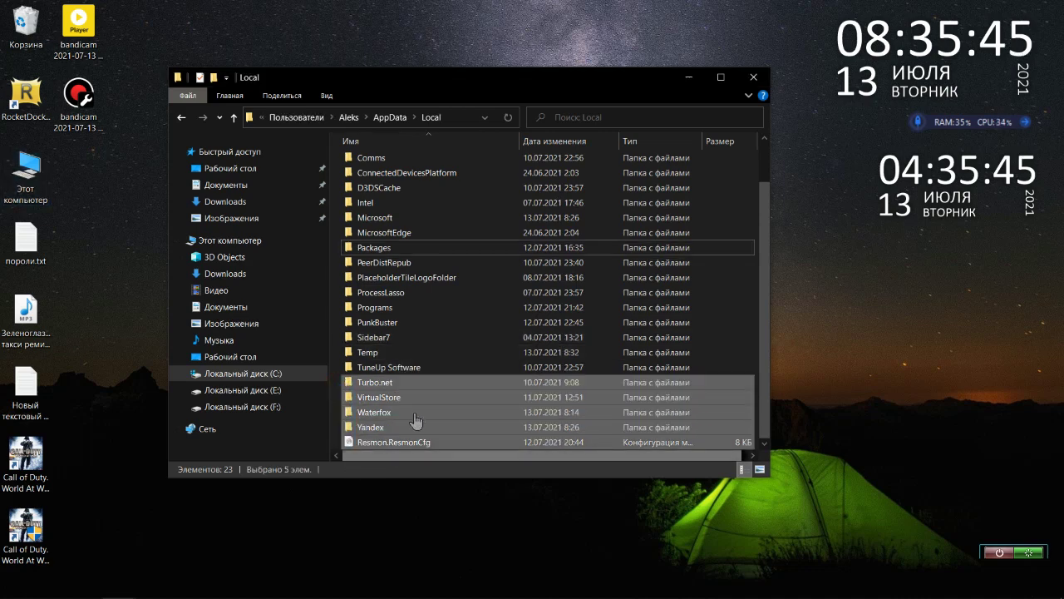
{"action": "left_click_drag", "start_coordinate": [416, 420], "coordinate": [38, 28]}
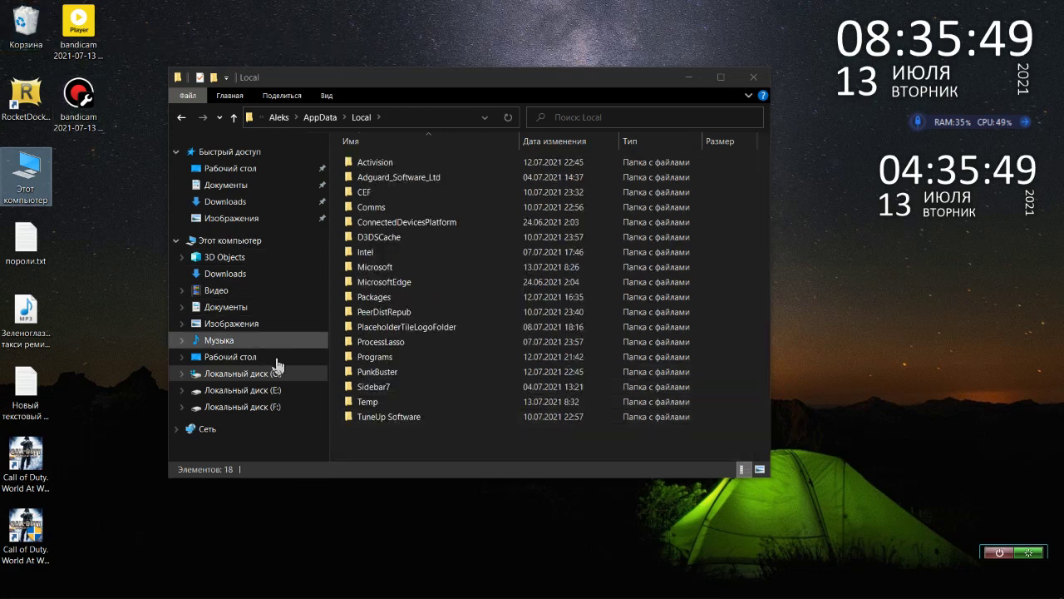
Send the whole contents of Local's Temp folder to the Recycle Bin, cancel for the files in use, and return to Local.
{"action": "left_click", "coordinate": [353, 404]}
{"action": "double_click", "coordinate": [351, 405]}
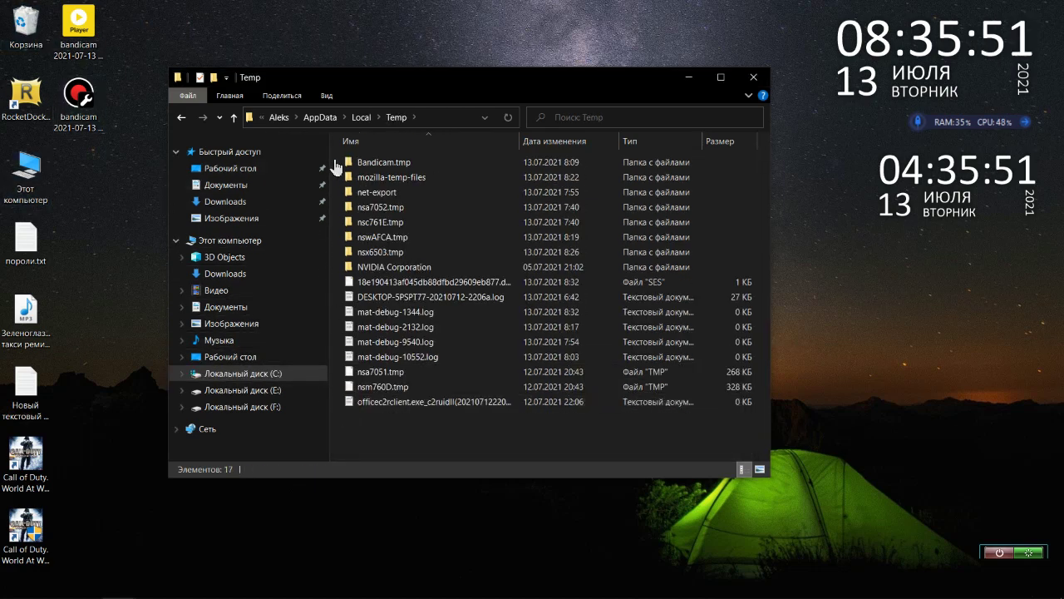
{"action": "left_click_drag", "start_coordinate": [335, 163], "coordinate": [362, 462]}
{"action": "left_click_drag", "start_coordinate": [423, 340], "coordinate": [25, 26]}
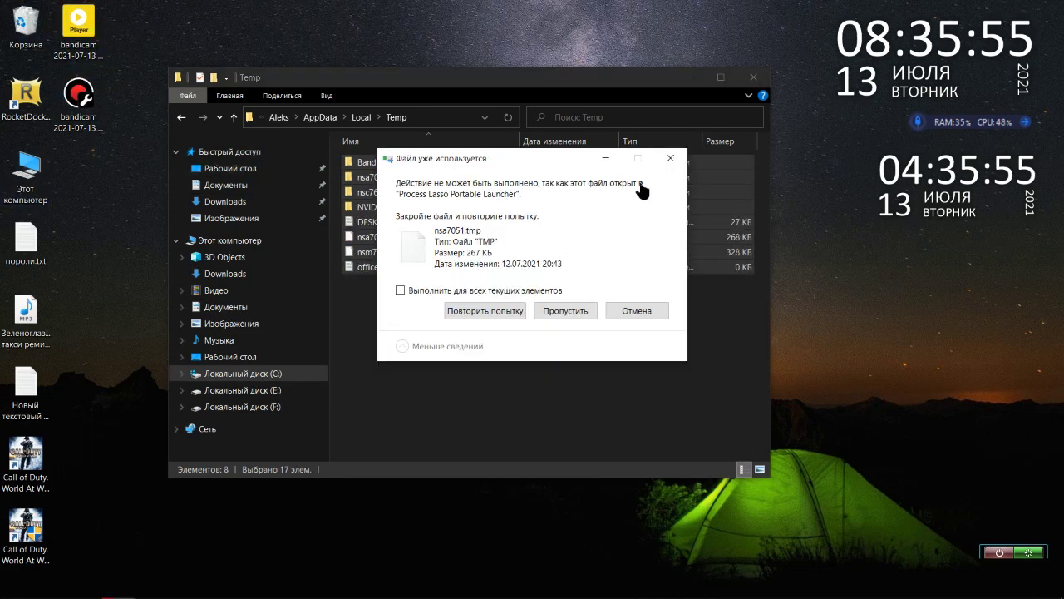
{"action": "left_click", "coordinate": [672, 160]}
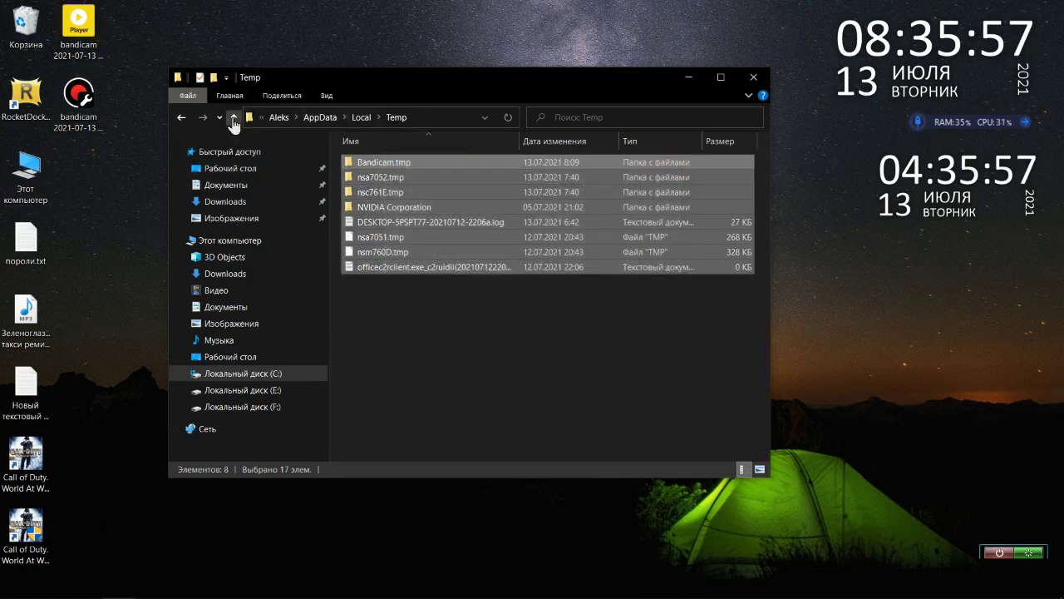
{"action": "left_click", "coordinate": [234, 117]}
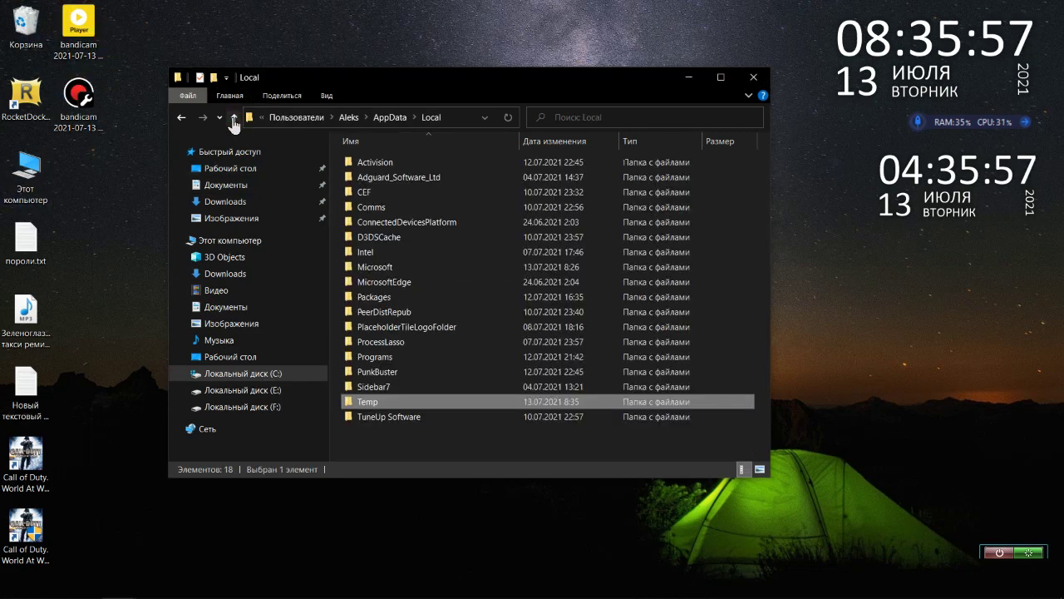
Move the TuneUp Software and Adguard_Software_Ltd folders from Local to the Recycle Bin, and return to AppData.
{"action": "left_click", "coordinate": [372, 420]}
{"action": "left_click_drag", "start_coordinate": [371, 421], "coordinate": [25, 27]}
{"action": "left_click", "coordinate": [366, 180]}
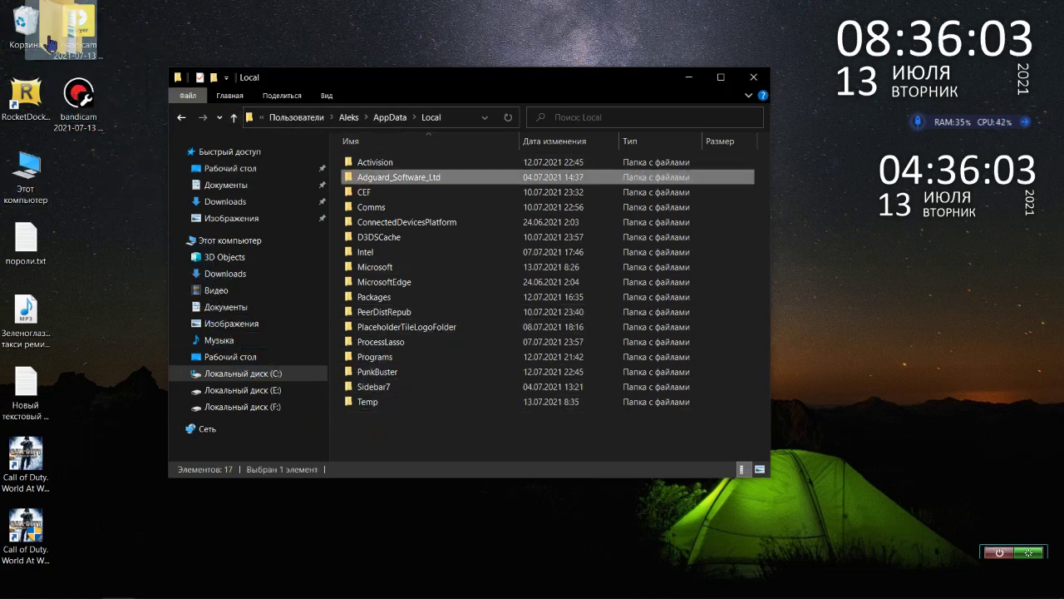
{"action": "left_click", "coordinate": [232, 118]}
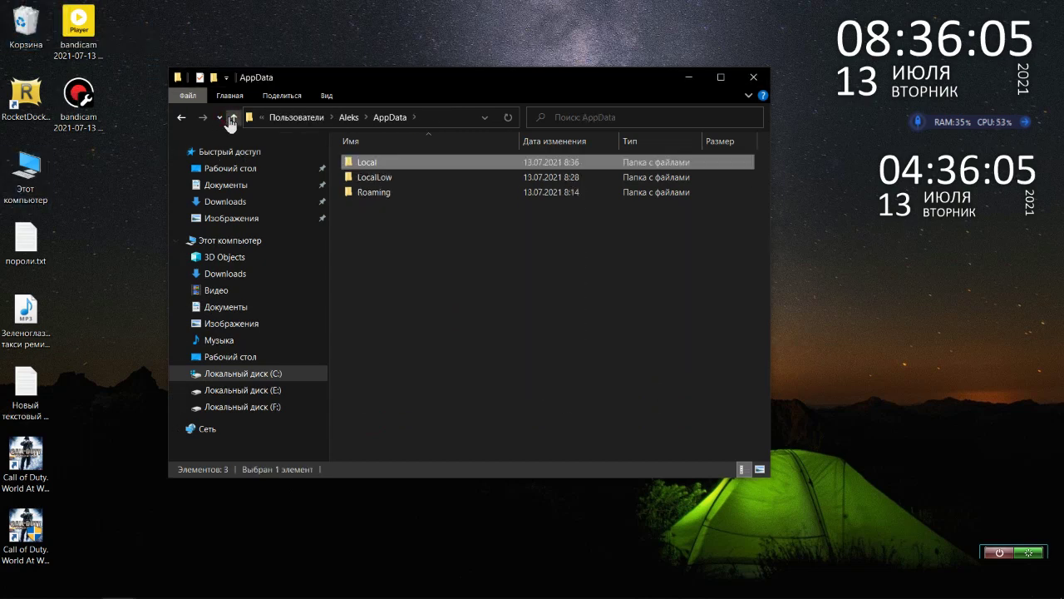
Move the Waterfox folder from LocalLow to the Recycle Bin, accept the security warning, and return to AppData.
{"action": "double_click", "coordinate": [373, 178]}
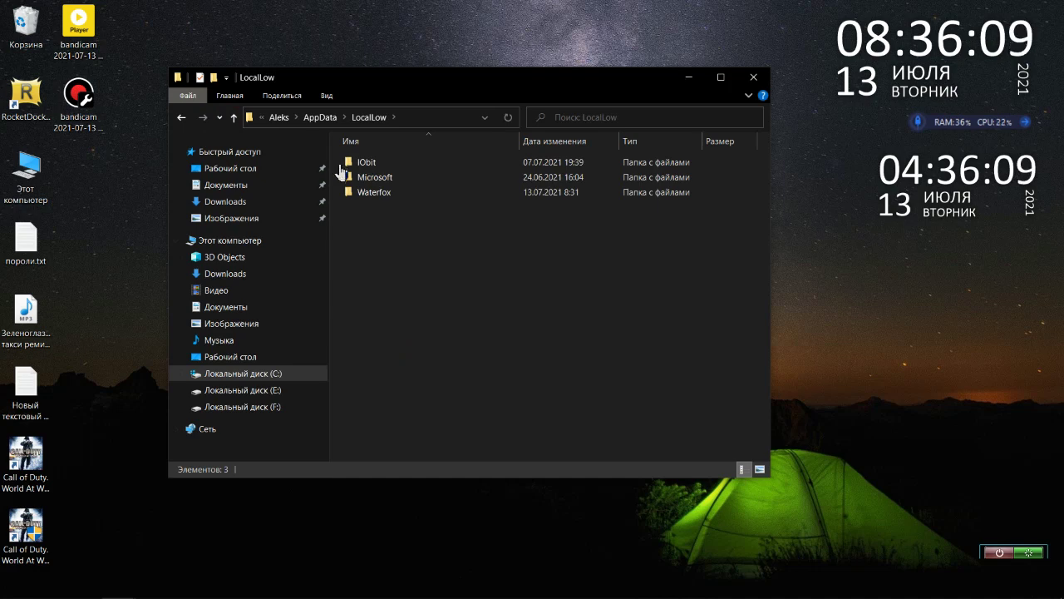
{"action": "left_click_drag", "start_coordinate": [366, 192], "coordinate": [27, 23]}
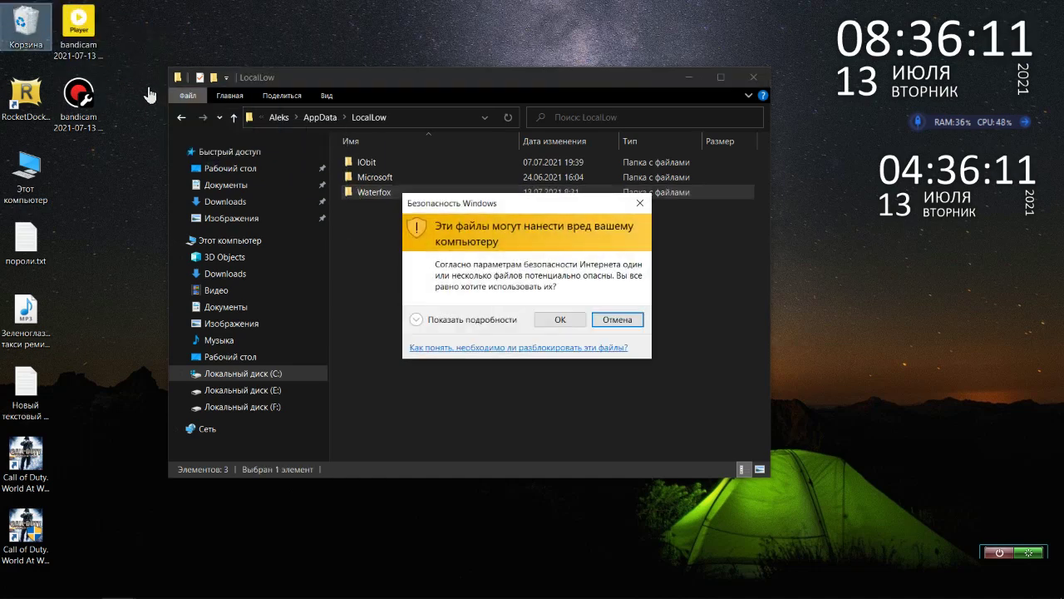
{"action": "left_click", "coordinate": [556, 321]}
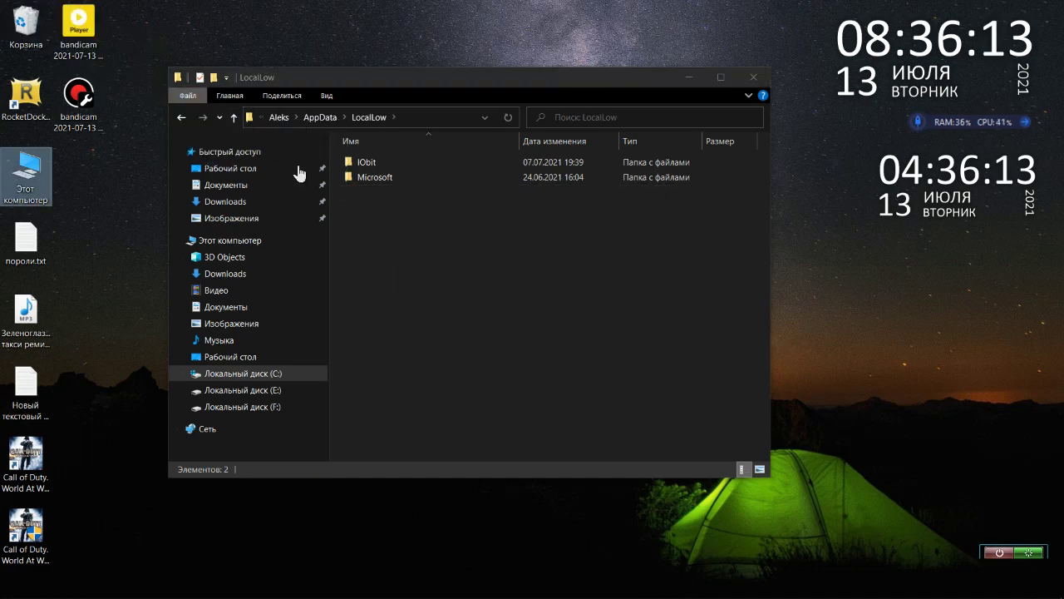
{"action": "left_click", "coordinate": [232, 120]}
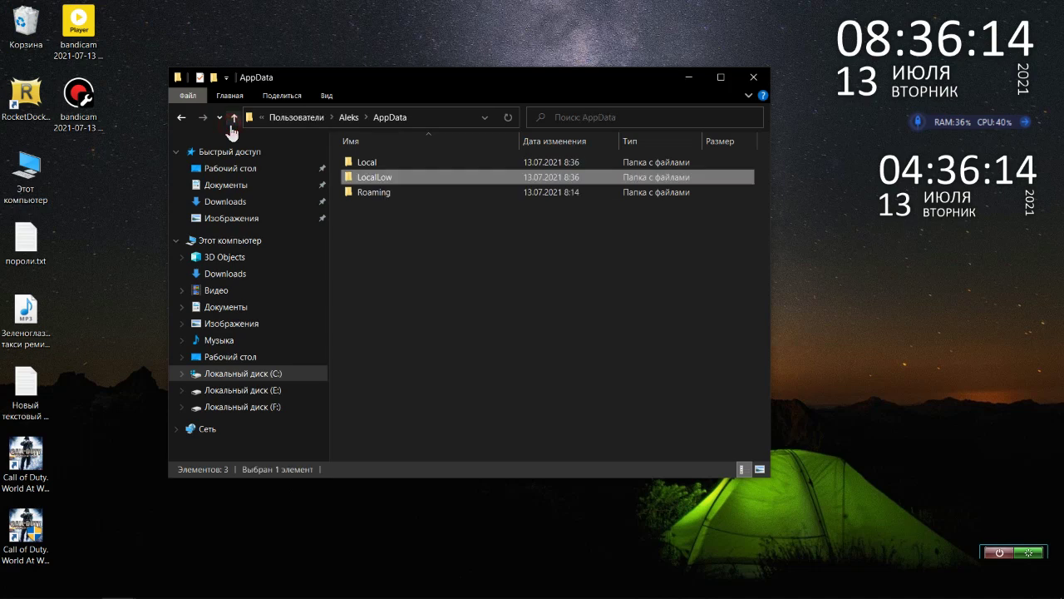
Open Roaming in AppData and move its AMS Software, IrfanView, Mozilla and Waterfox folders to the Recycle Bin.
{"action": "double_click", "coordinate": [359, 195]}
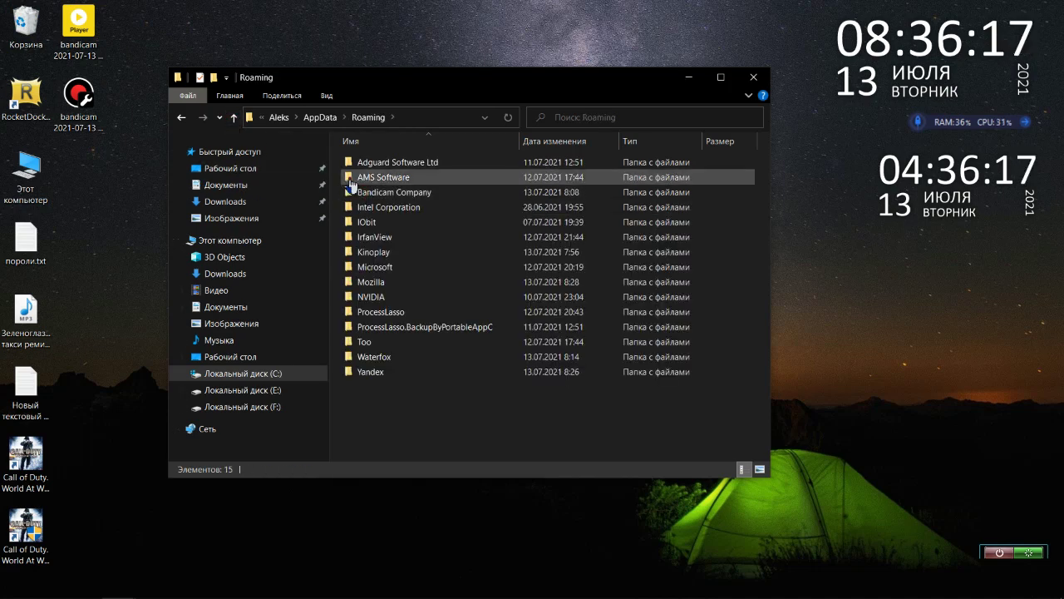
{"action": "left_click_drag", "start_coordinate": [348, 185], "coordinate": [27, 25]}
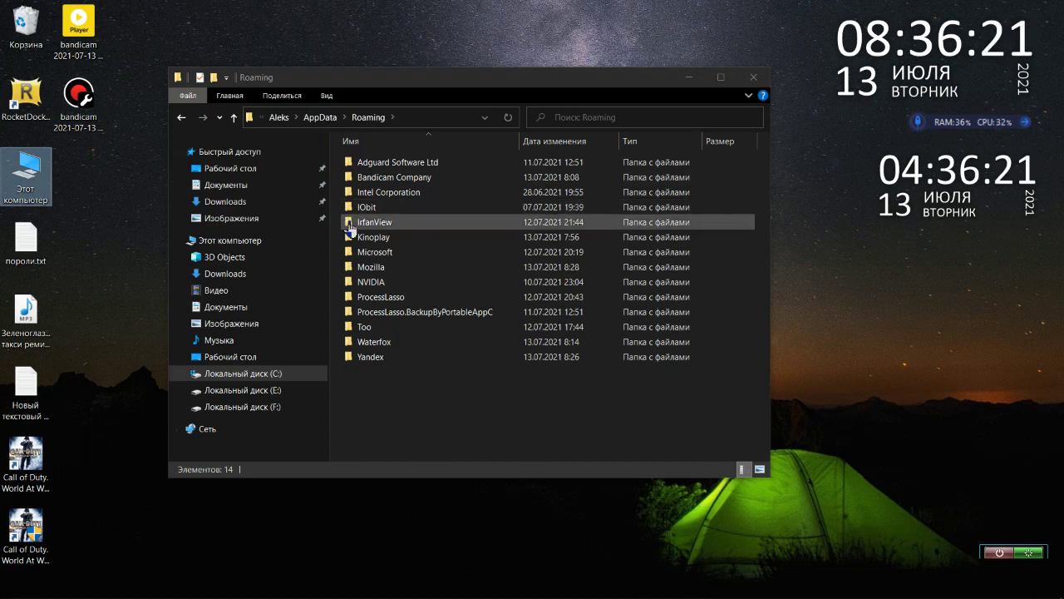
{"action": "left_click_drag", "start_coordinate": [351, 230], "coordinate": [25, 48]}
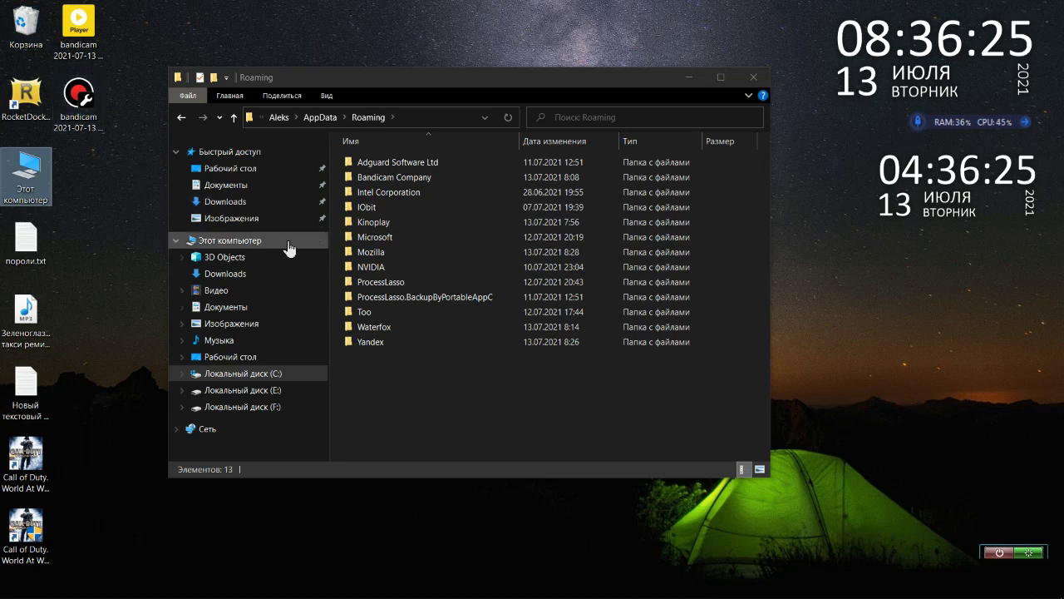
{"action": "left_click_drag", "start_coordinate": [371, 252], "coordinate": [28, 45]}
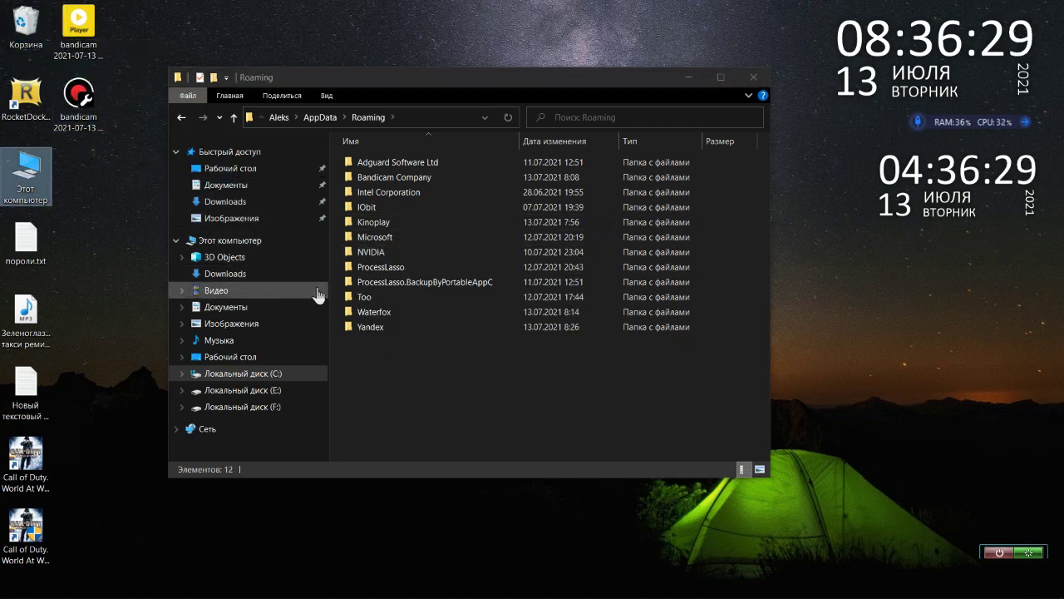
{"action": "mouse_move", "coordinate": [347, 275]}
{"action": "left_mouse_down"}
{"action": "mouse_move", "coordinate": [340, 269]}
{"action": "mouse_move", "coordinate": [348, 274]}
{"action": "left_mouse_up"}
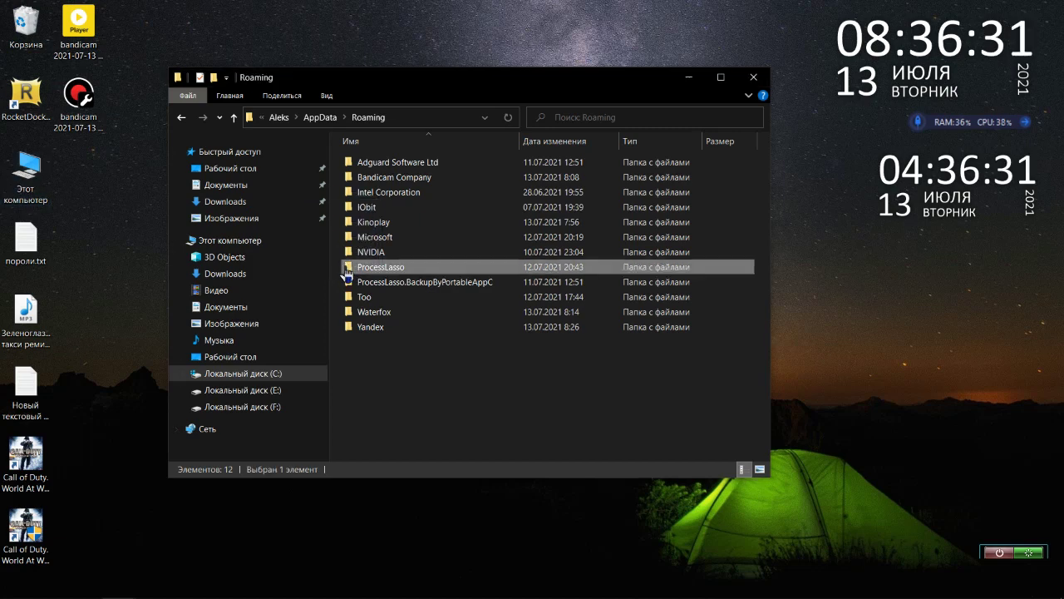
{"action": "left_click_drag", "start_coordinate": [370, 312], "coordinate": [27, 30]}
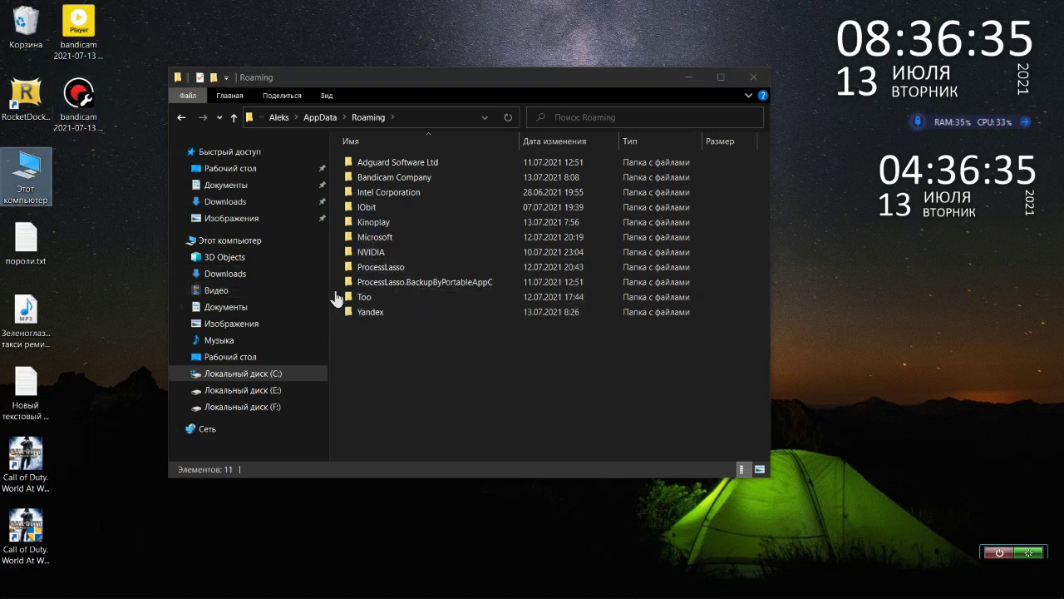
Move the Too and Yandex folders from Roaming to the Recycle Bin, close the window and empty the Recycle Bin.
{"action": "left_click_drag", "start_coordinate": [337, 298], "coordinate": [27, 29]}
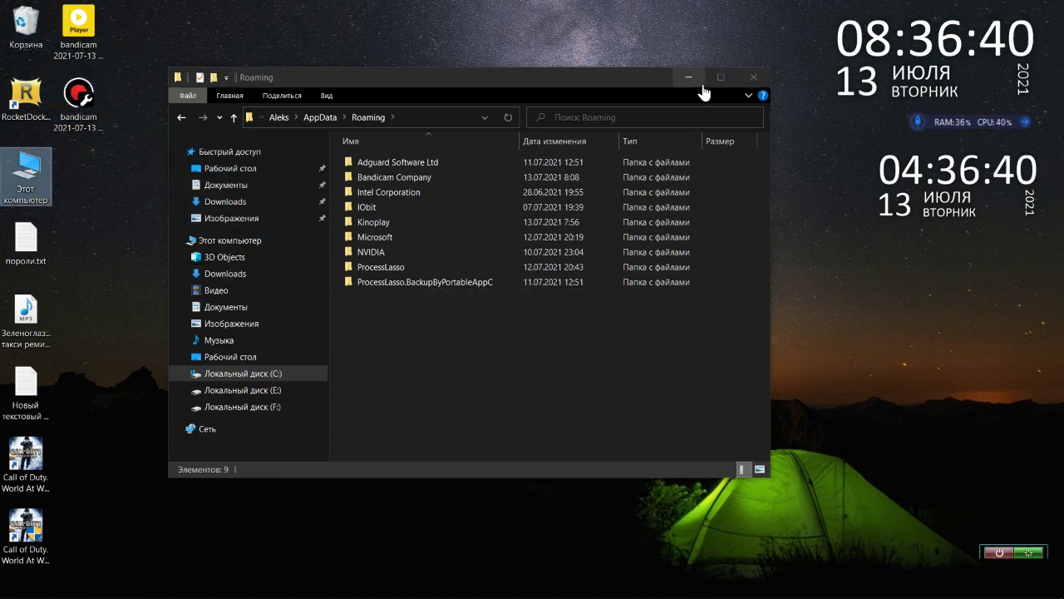
{"action": "left_click", "coordinate": [753, 76]}
{"action": "right_click", "coordinate": [35, 25]}
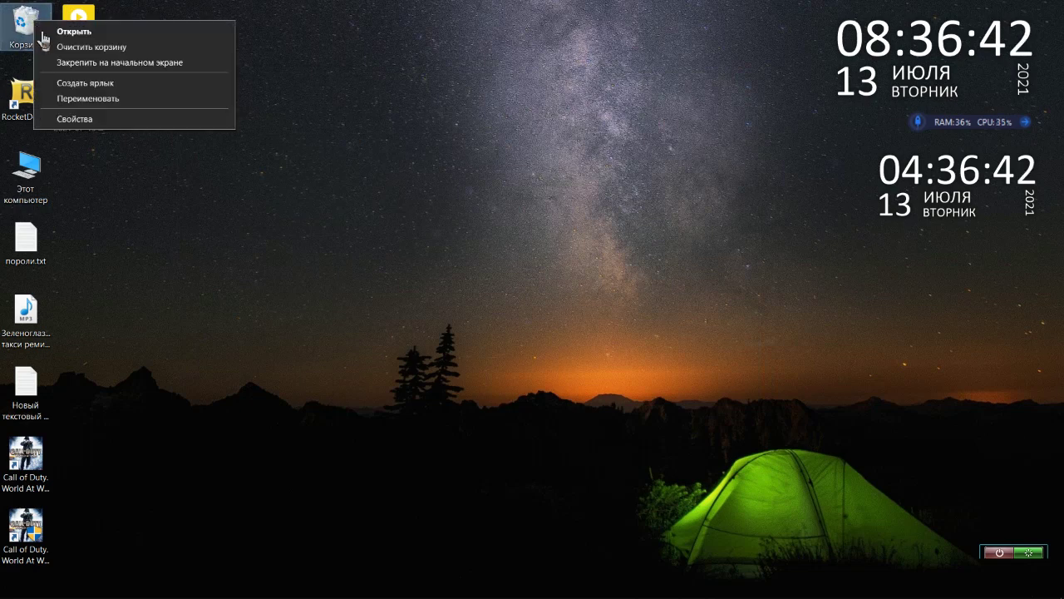
{"action": "left_click", "coordinate": [47, 45]}
{"action": "left_click", "coordinate": [578, 331]}
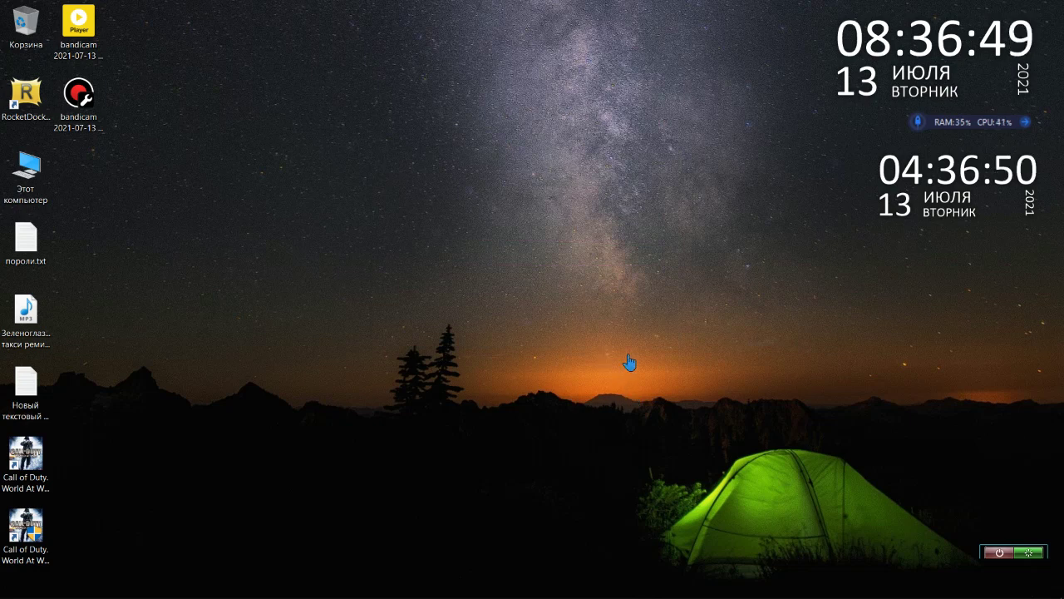
Launch YandexPortable, look through its start page to check that the browser still works, and close it.
{"action": "mouse_move", "coordinate": [535, 7]}
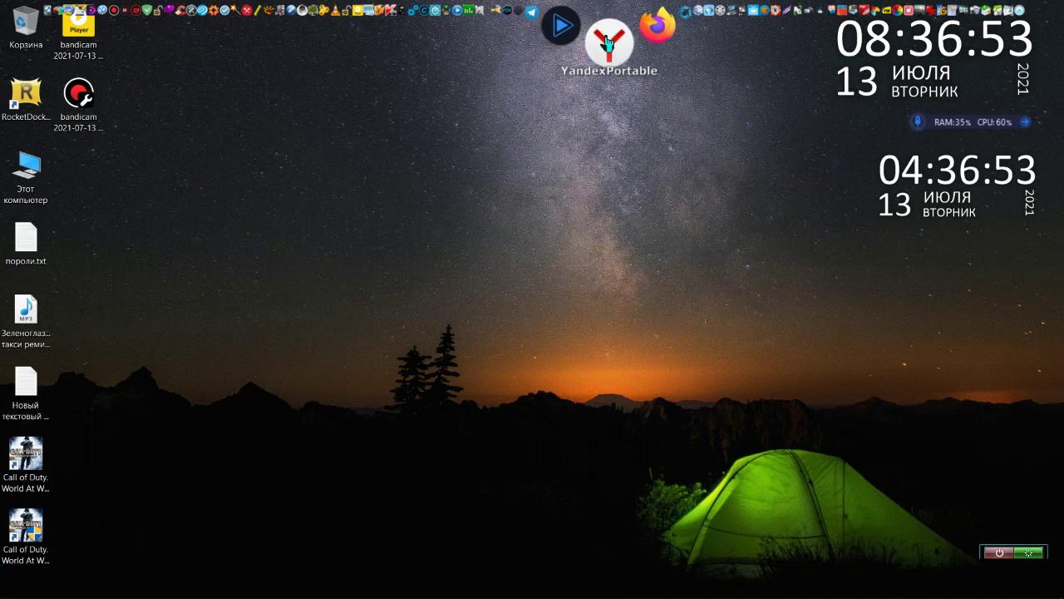
{"action": "left_click", "coordinate": [608, 44]}
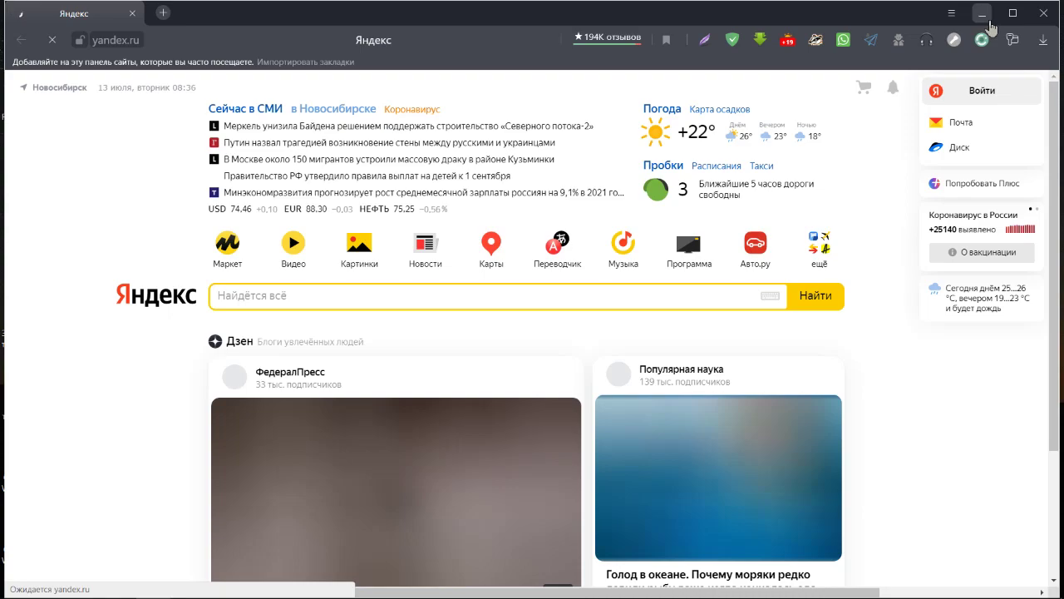
{"action": "scroll", "coordinate": [726, 179], "scroll_direction": "down", "scroll_amount": 2}
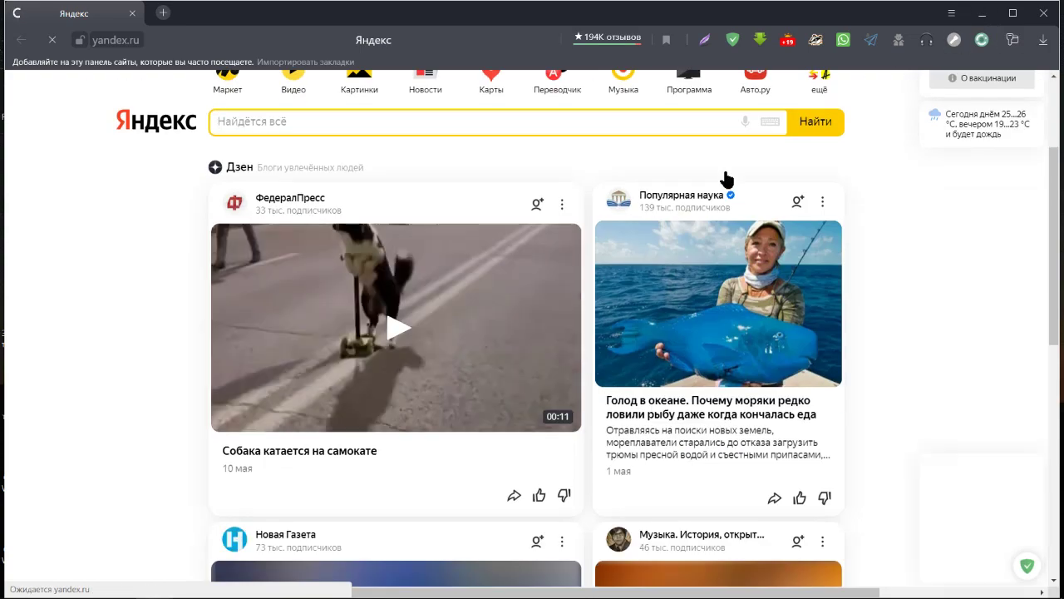
{"action": "scroll", "coordinate": [726, 177], "scroll_direction": "down", "scroll_amount": 5}
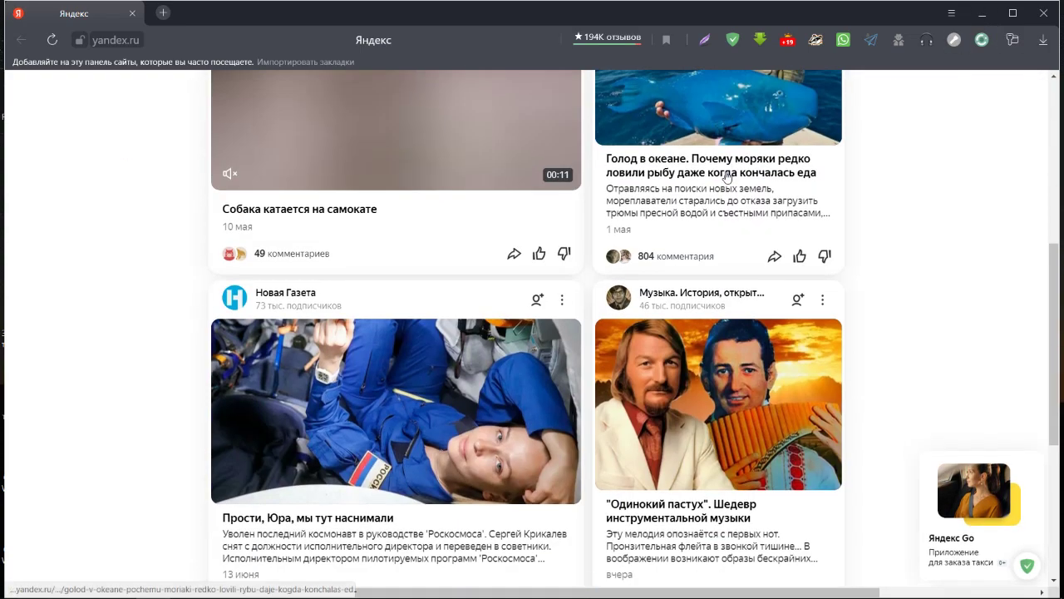
{"action": "scroll", "coordinate": [726, 177], "scroll_direction": "up", "scroll_amount": 6}
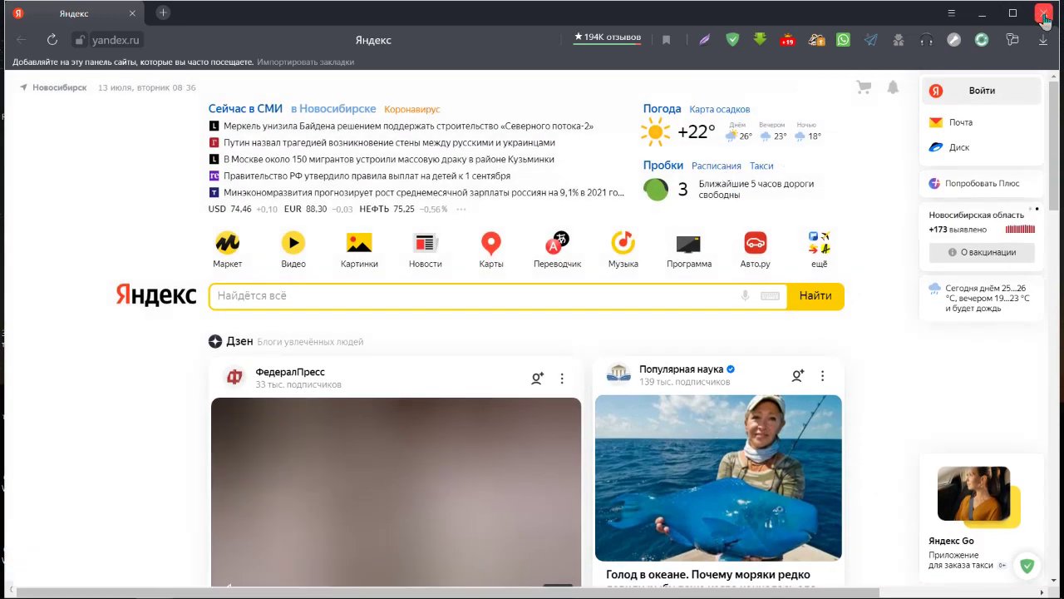
{"action": "left_click", "coordinate": [1044, 17]}
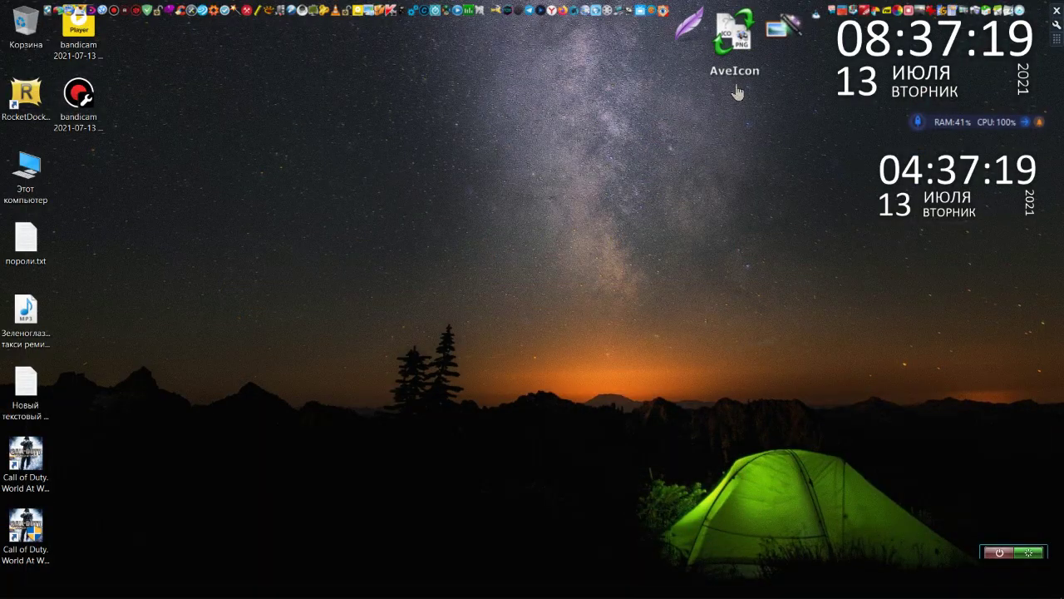
Launch CCleaner, move its window higher on the desktop and review the Windows items offered for standard cleaning.
{"action": "mouse_move", "coordinate": [608, 5]}
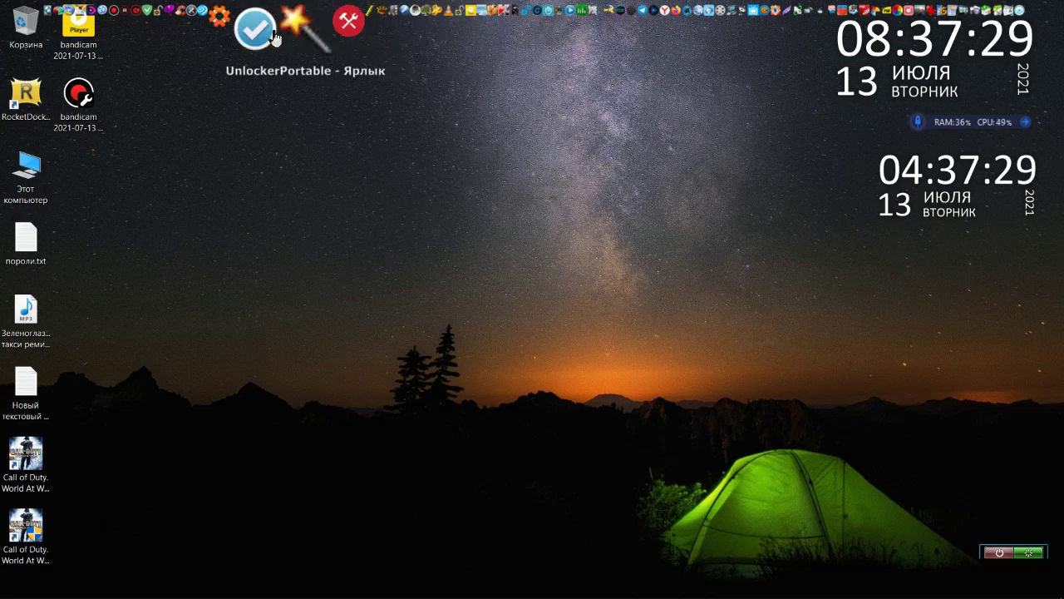
{"action": "left_click", "coordinate": [237, 35]}
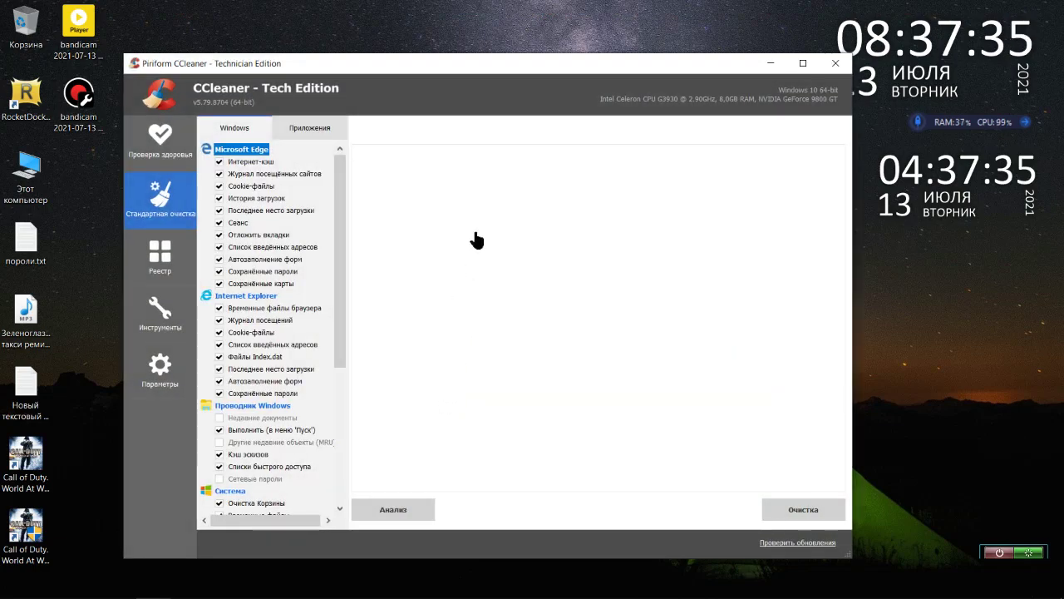
{"action": "left_click_drag", "start_coordinate": [477, 65], "coordinate": [460, 32]}
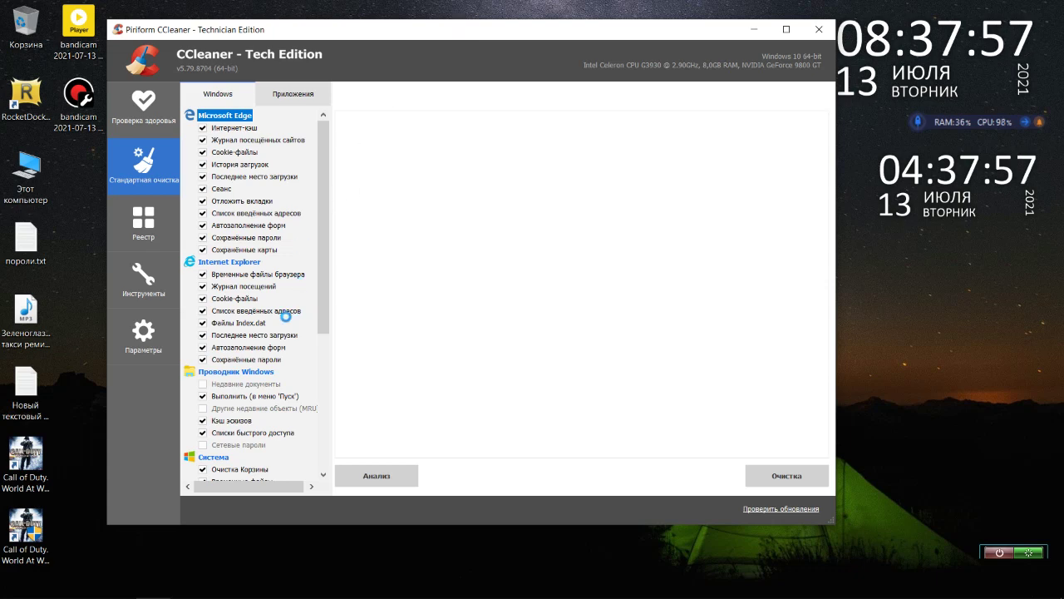
{"action": "scroll", "coordinate": [284, 313], "scroll_direction": "down", "scroll_amount": 6}
{"action": "scroll", "coordinate": [286, 316], "scroll_direction": "up", "scroll_amount": 6}
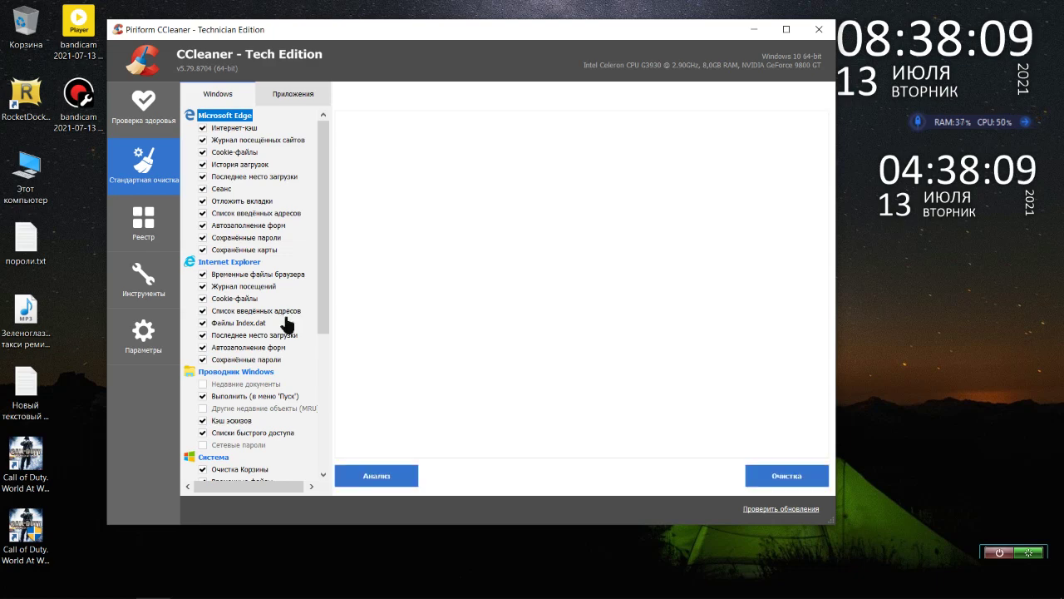
{"action": "mouse_move", "coordinate": [318, 304]}
{"action": "left_mouse_down"}
{"action": "mouse_move", "coordinate": [312, 460]}
{"action": "mouse_move", "coordinate": [336, 298]}
{"action": "left_mouse_up"}
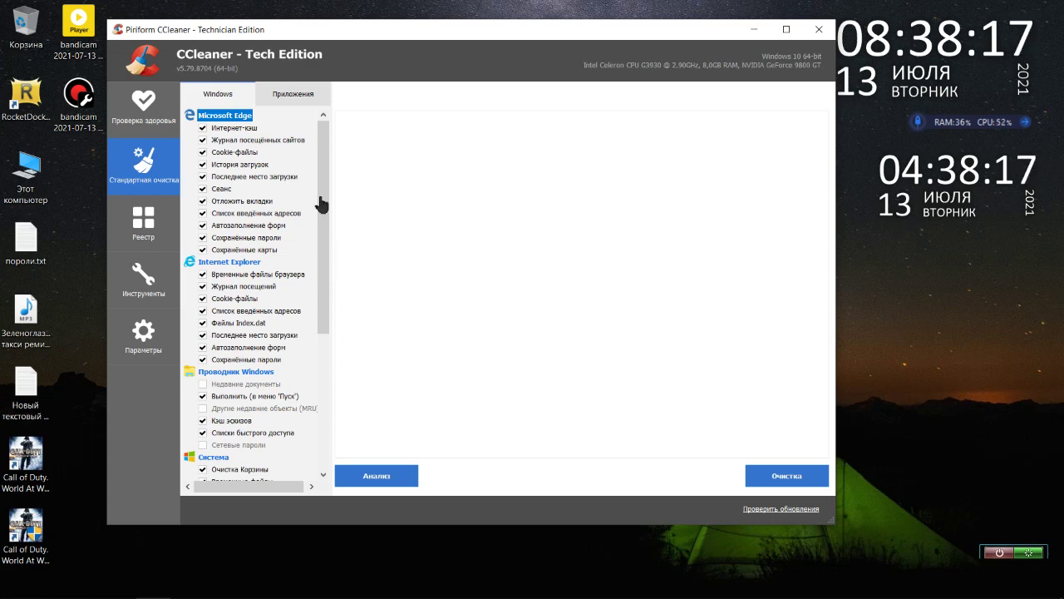
Examine the application items selected for standard cleaning, from Firefox and Google Chrome through to Games.
{"action": "left_click", "coordinate": [301, 103]}
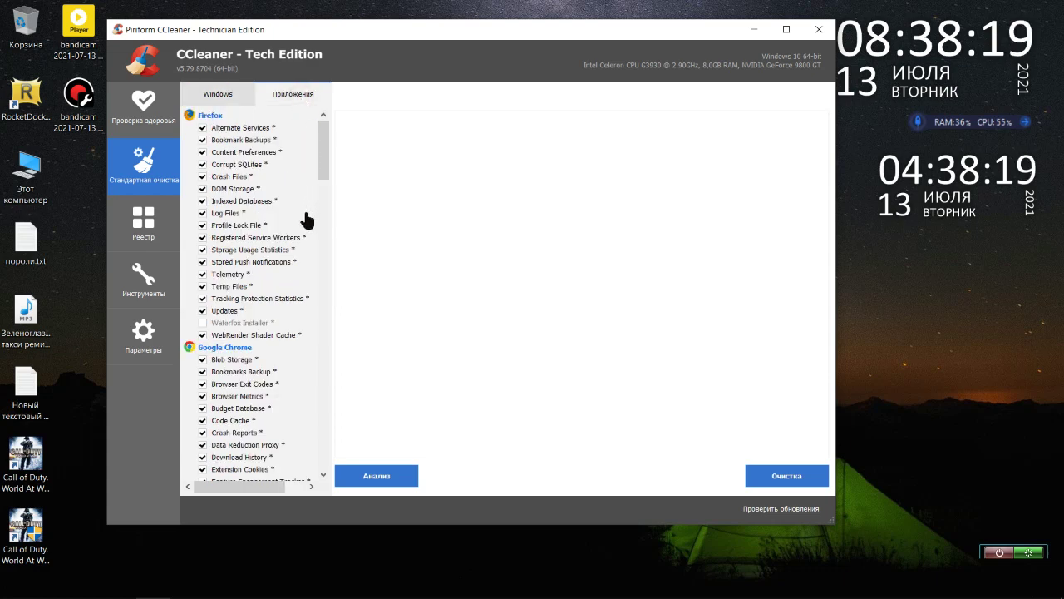
{"action": "scroll", "coordinate": [304, 223], "scroll_direction": "down", "scroll_amount": 15}
{"action": "scroll", "coordinate": [304, 227], "scroll_direction": "down", "scroll_amount": 15}
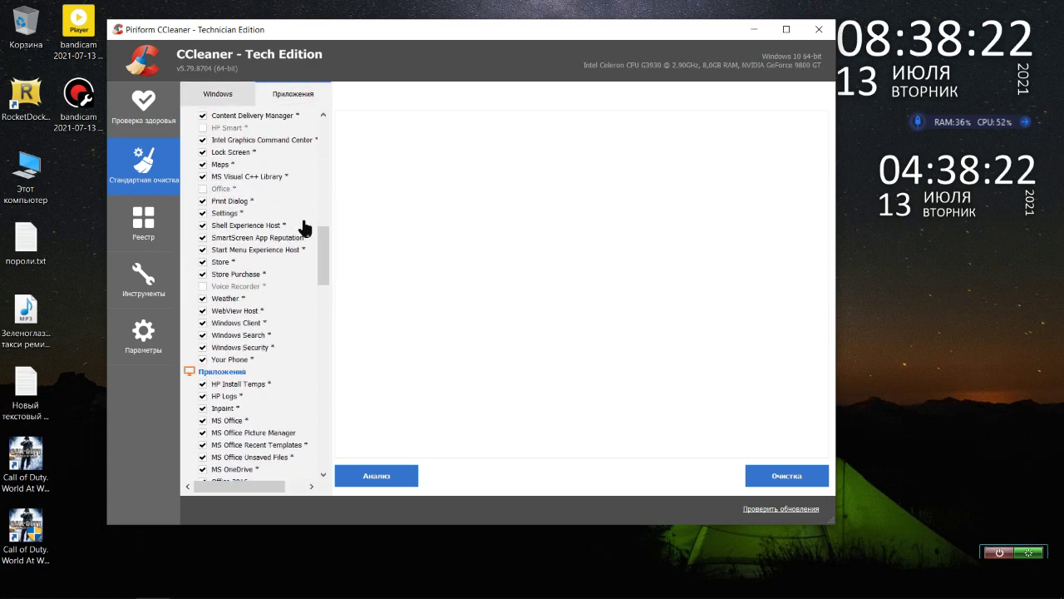
{"action": "scroll", "coordinate": [301, 228], "scroll_direction": "down", "scroll_amount": 15}
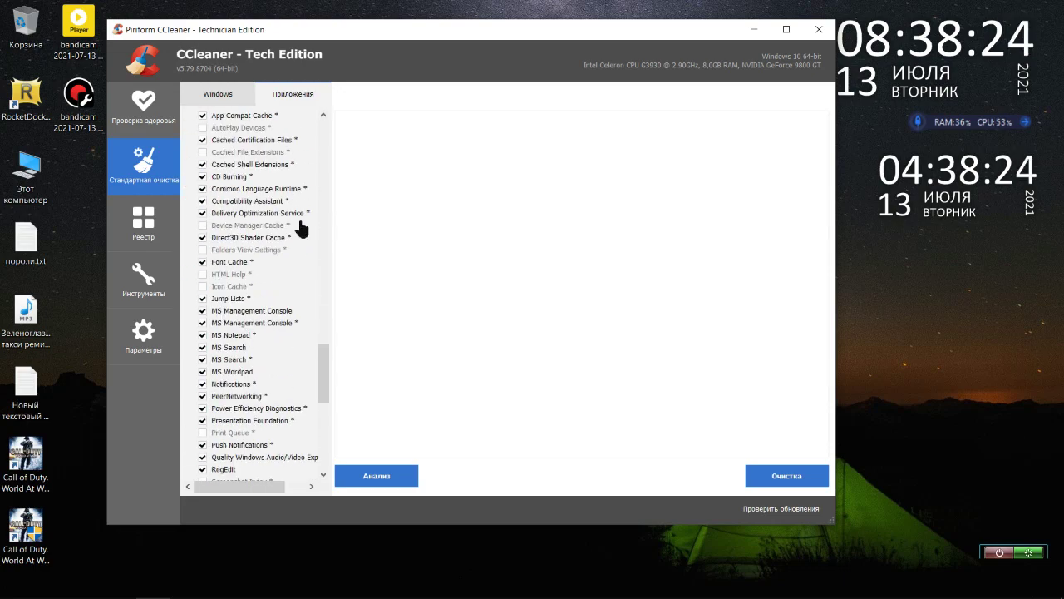
{"action": "scroll", "coordinate": [302, 229], "scroll_direction": "up", "scroll_amount": 20}
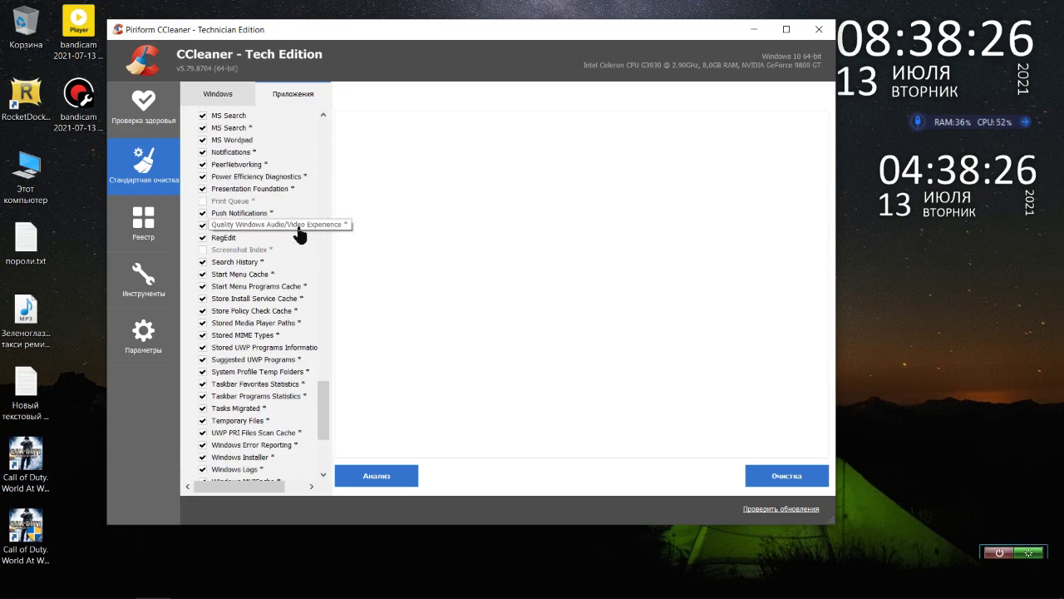
{"action": "scroll", "coordinate": [300, 236], "scroll_direction": "up", "scroll_amount": 20}
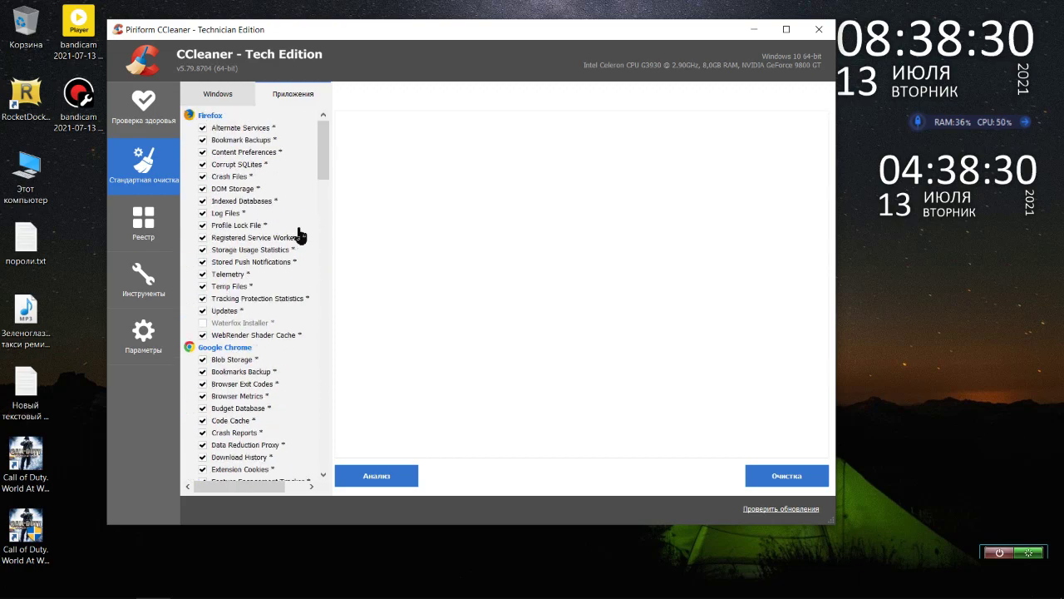
{"action": "scroll", "coordinate": [304, 241], "scroll_direction": "down", "scroll_amount": 15}
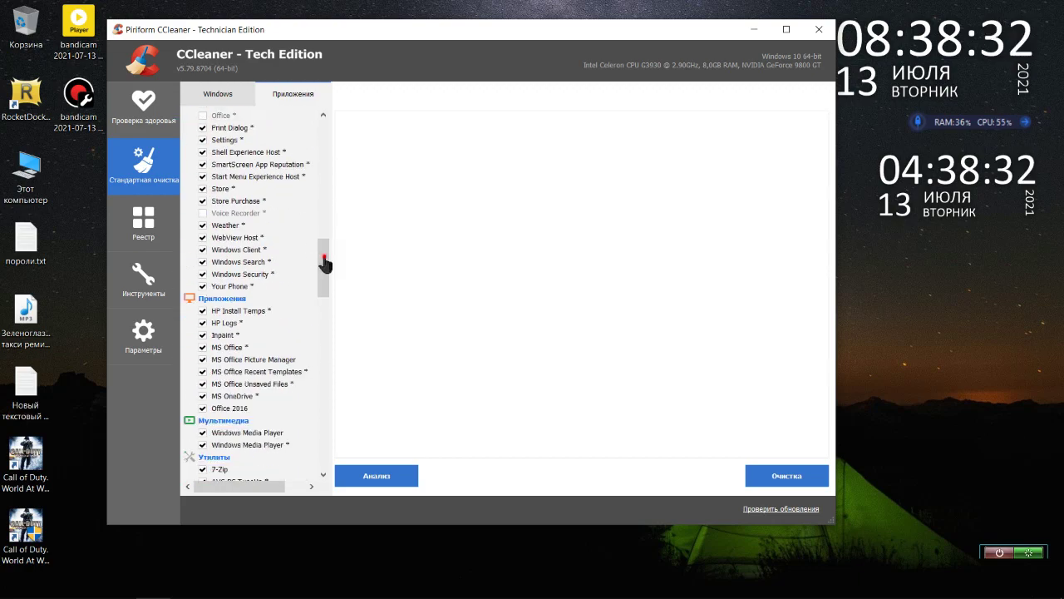
{"action": "left_click_drag", "start_coordinate": [324, 262], "coordinate": [320, 462]}
Clear the Windows error report item (Отчёт об ошибках Windows) in the Windows system cleaning list and select it again.
{"action": "left_click", "coordinate": [205, 101]}
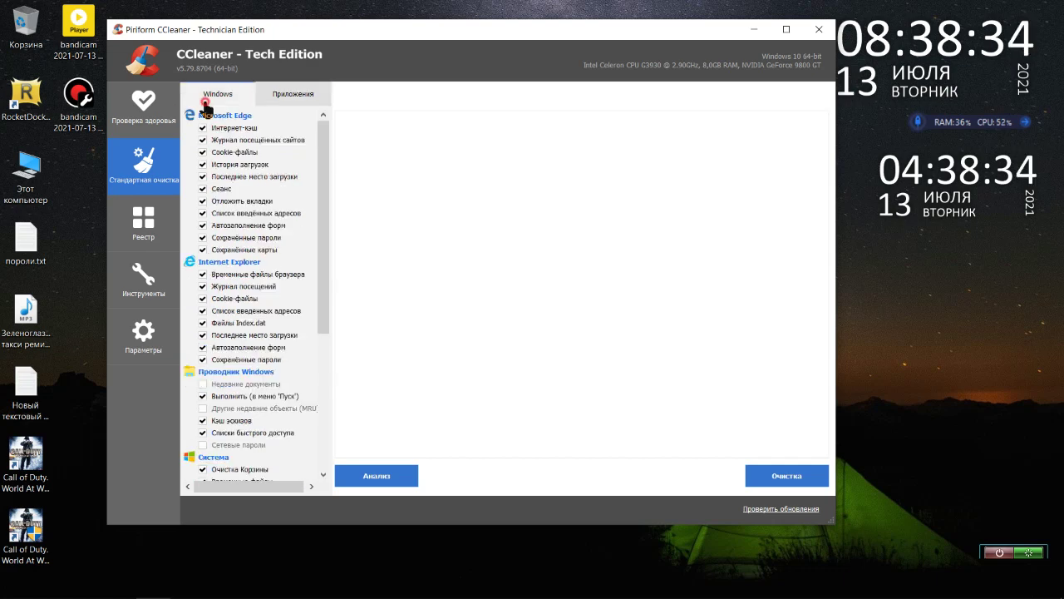
{"action": "left_click_drag", "start_coordinate": [323, 195], "coordinate": [321, 336]}
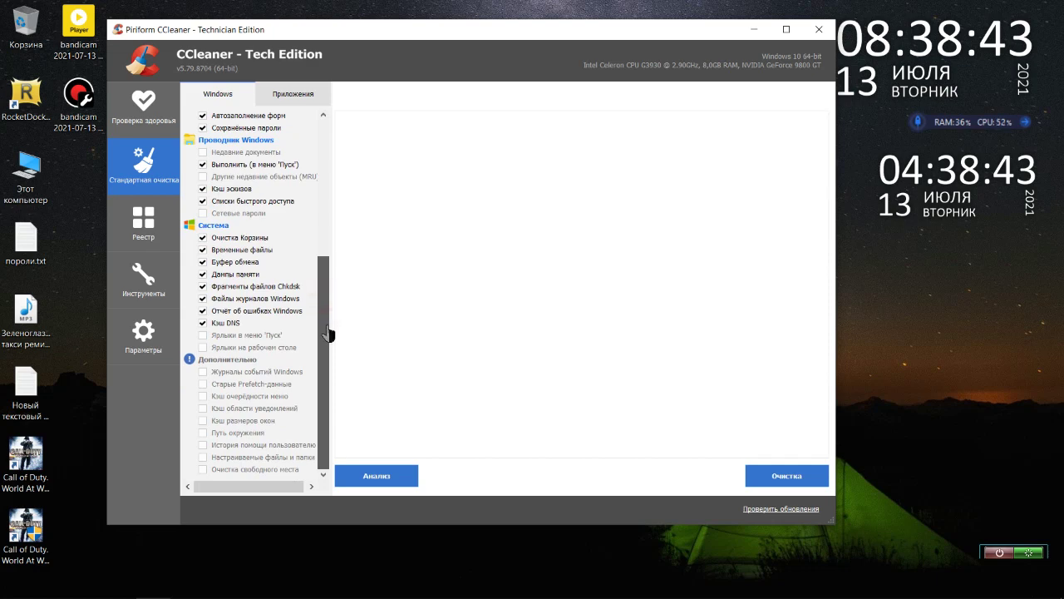
{"action": "left_click", "coordinate": [201, 326]}
{"action": "left_click", "coordinate": [206, 312]}
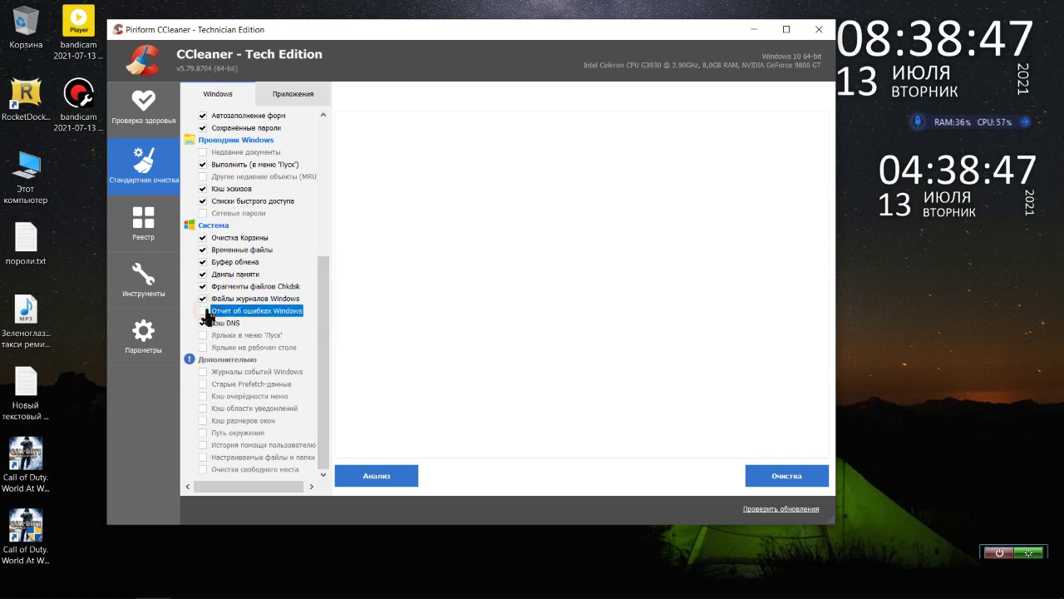
{"action": "left_click", "coordinate": [323, 314]}
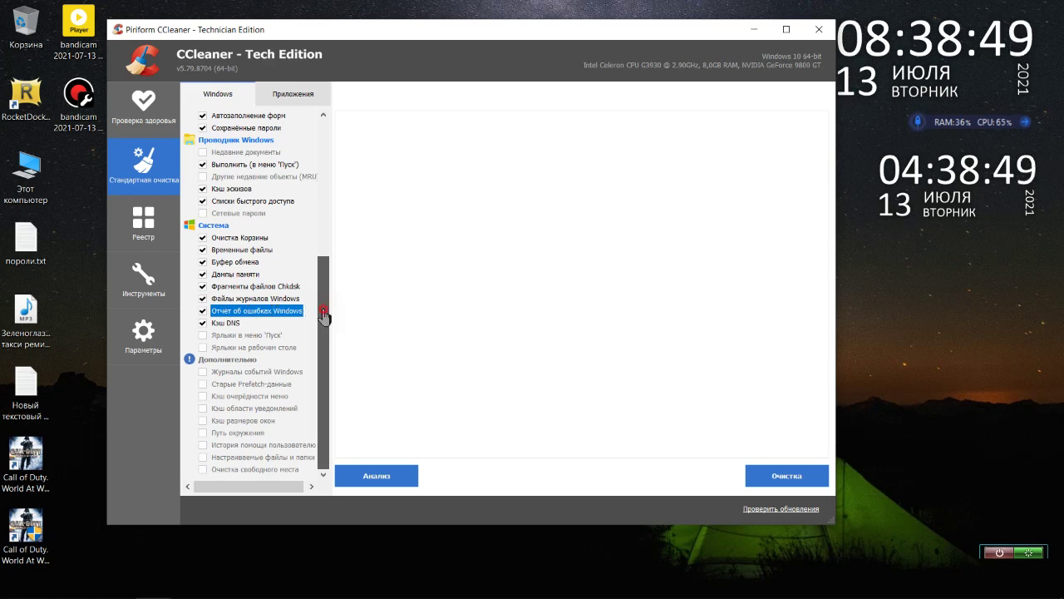
Analyze the selected Windows and application items and look through the detailed report of removable files.
{"action": "left_click", "coordinate": [377, 479]}
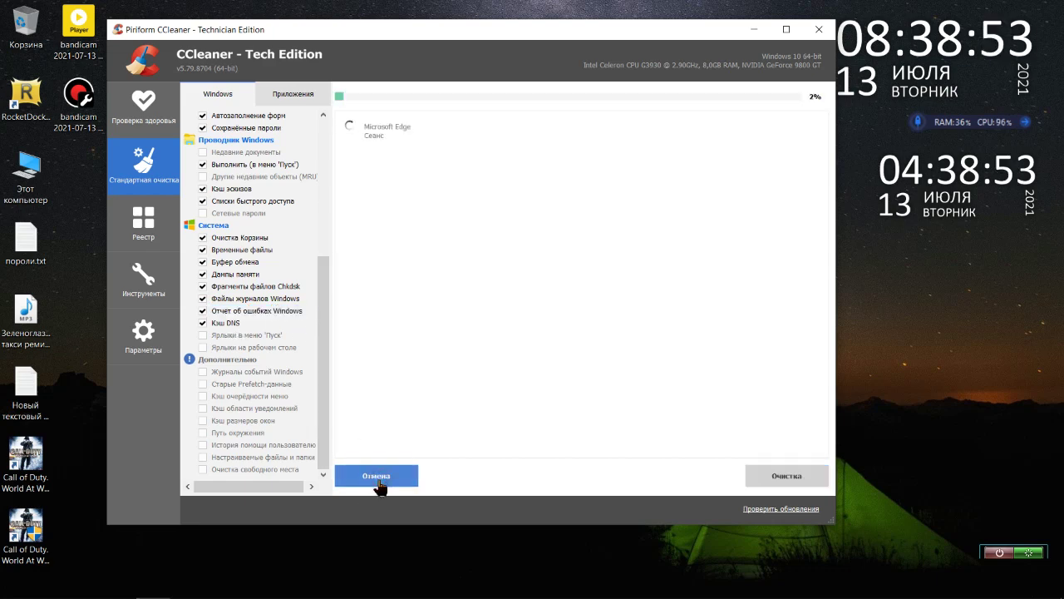
{"action": "left_click", "coordinate": [288, 97]}
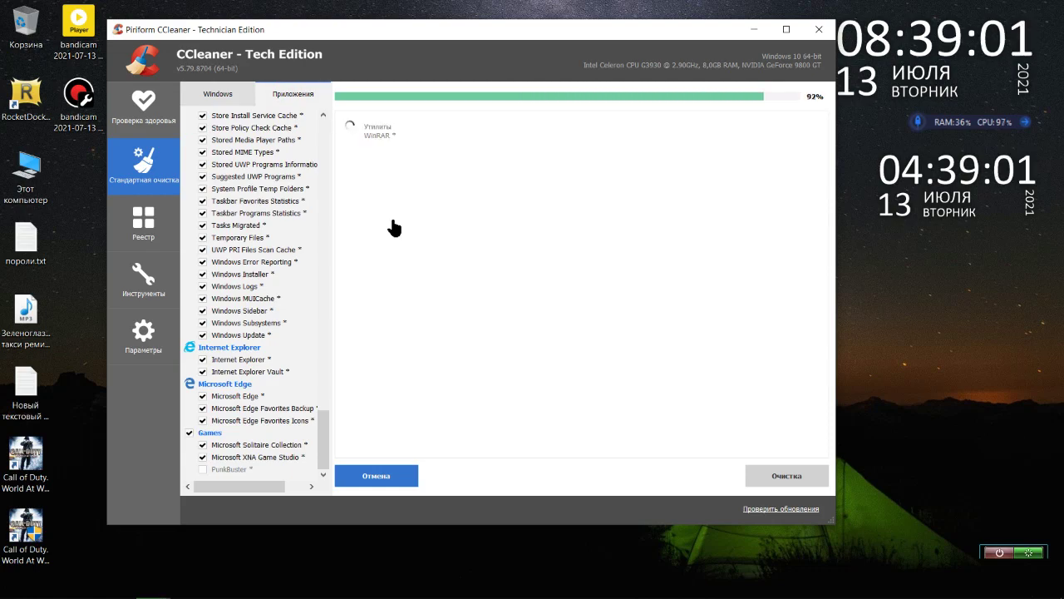
{"action": "scroll", "coordinate": [449, 308], "scroll_direction": "down", "scroll_amount": 10}
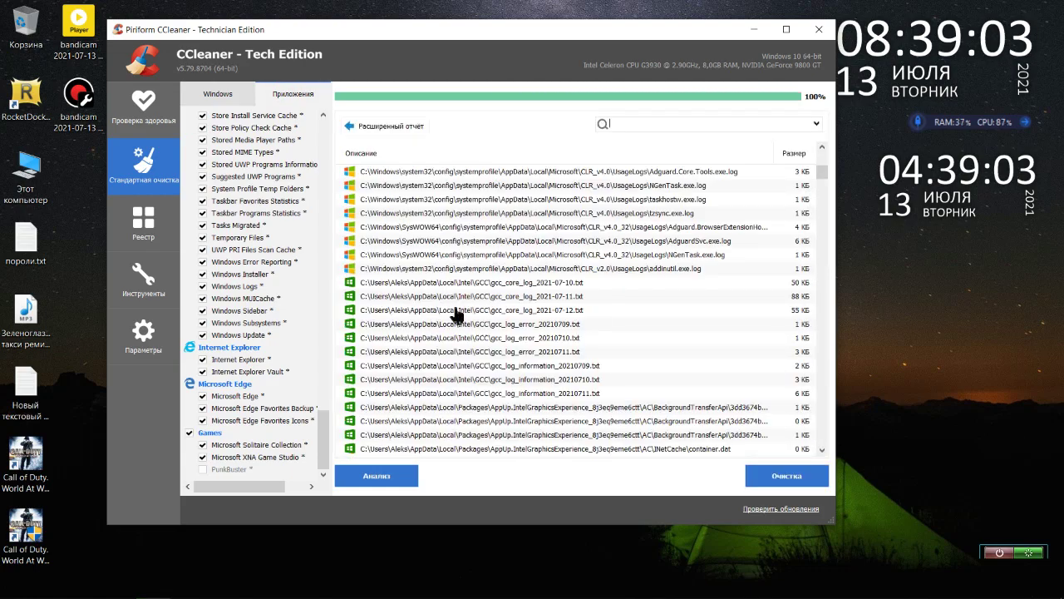
{"action": "left_click_drag", "start_coordinate": [823, 199], "coordinate": [841, 446]}
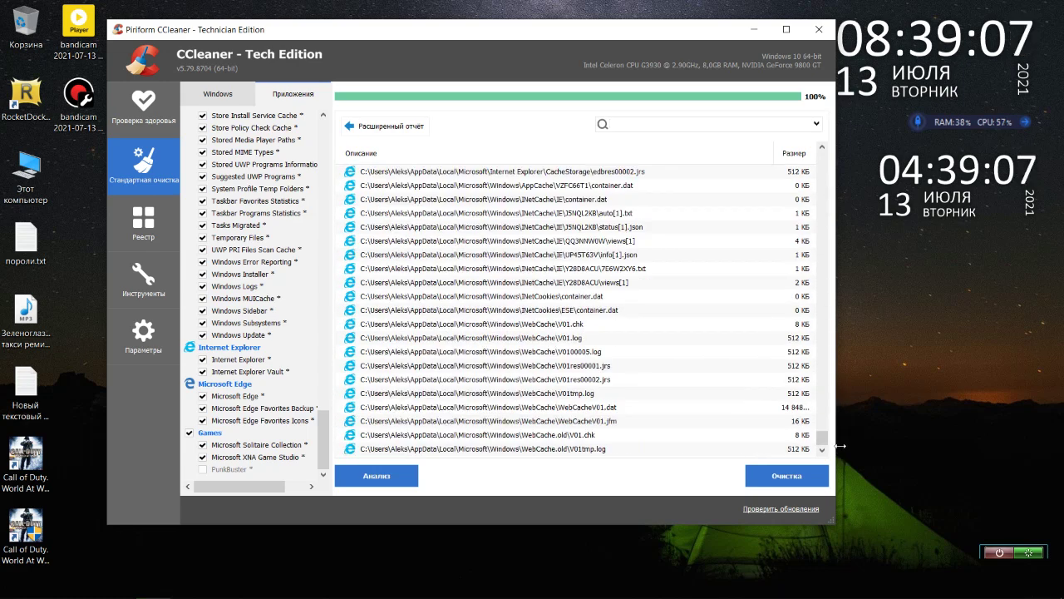
Repeat the junk analysis, run the cleaning of the selected items and close CCleaner.
{"action": "left_click", "coordinate": [403, 477]}
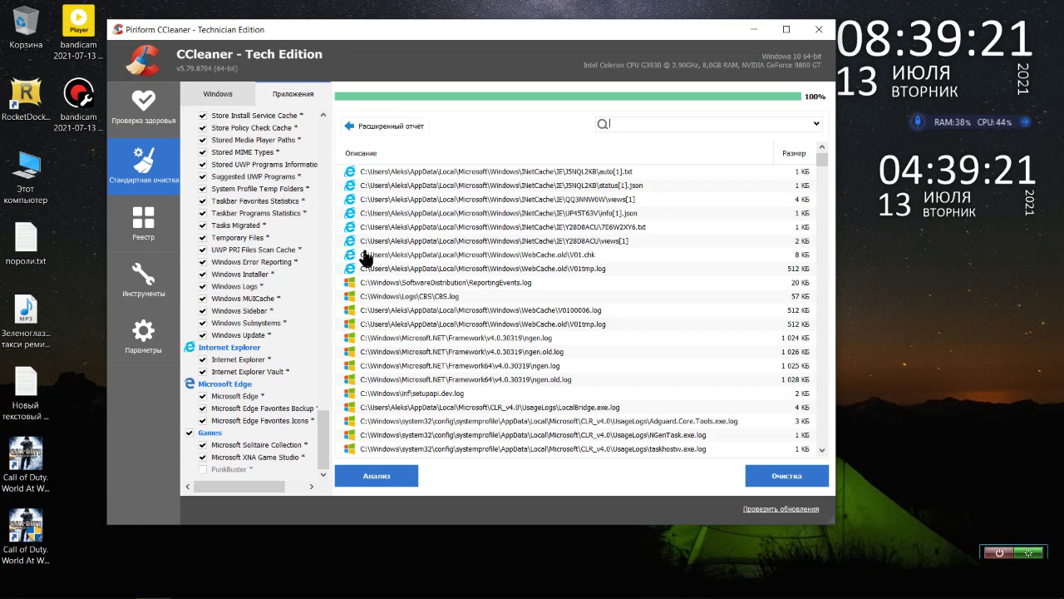
{"action": "left_click", "coordinate": [759, 475]}
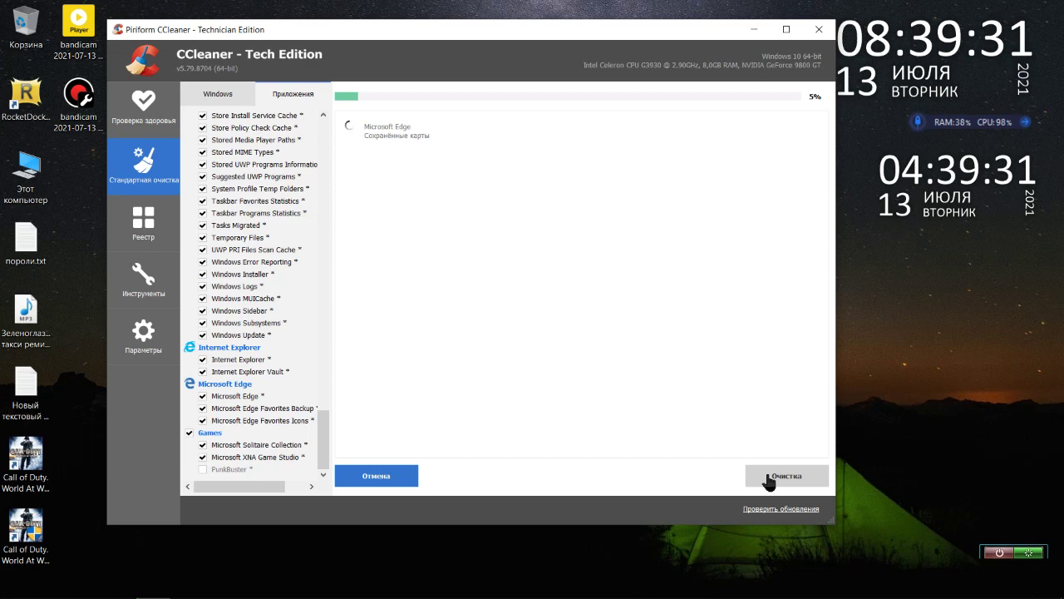
{"action": "left_click", "coordinate": [820, 33]}
Launch Total Uninstall and start a scan in its junk cleaning module (Очистка от мусора).
{"action": "mouse_move", "coordinate": [471, 15]}
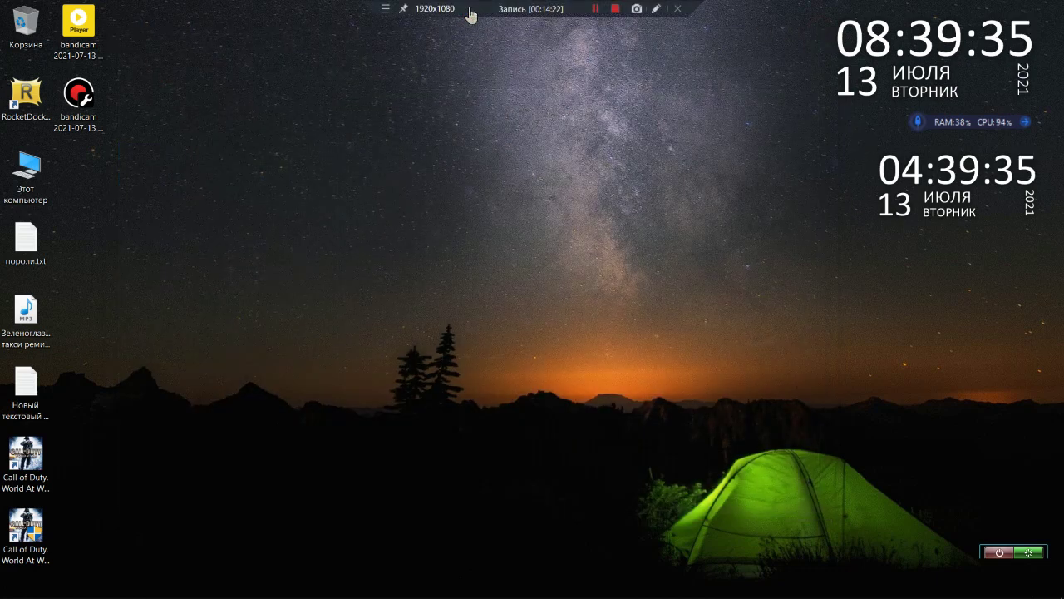
{"action": "mouse_move", "coordinate": [420, 3]}
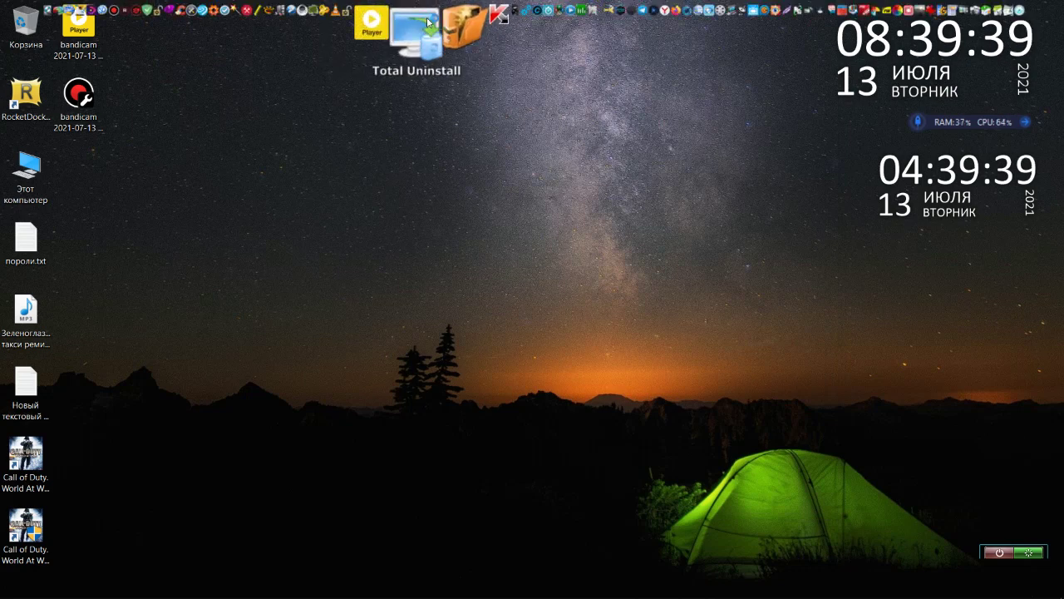
{"action": "left_click", "coordinate": [427, 22]}
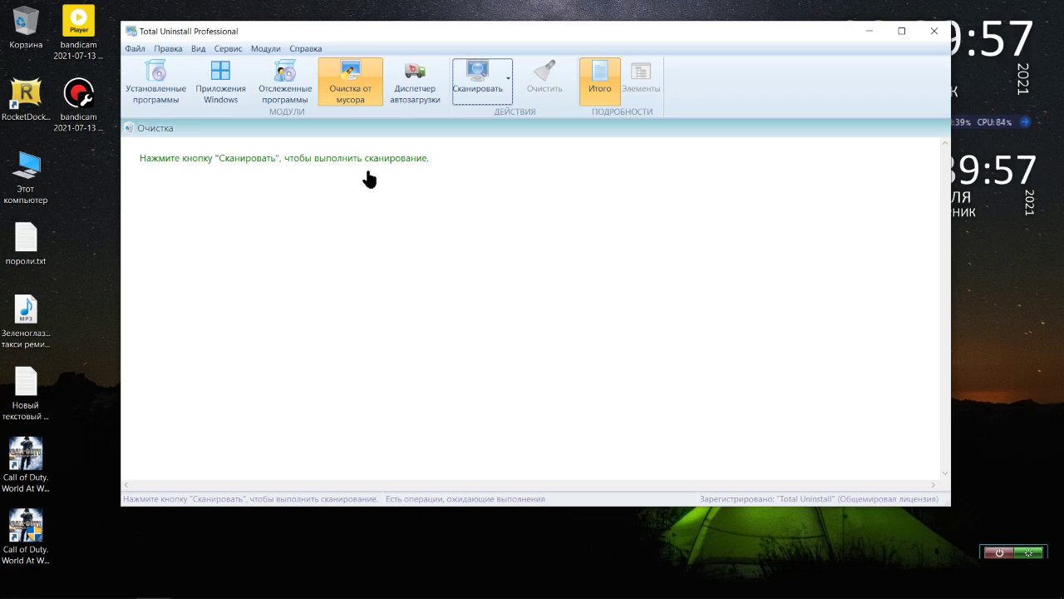
{"action": "left_click", "coordinate": [358, 98]}
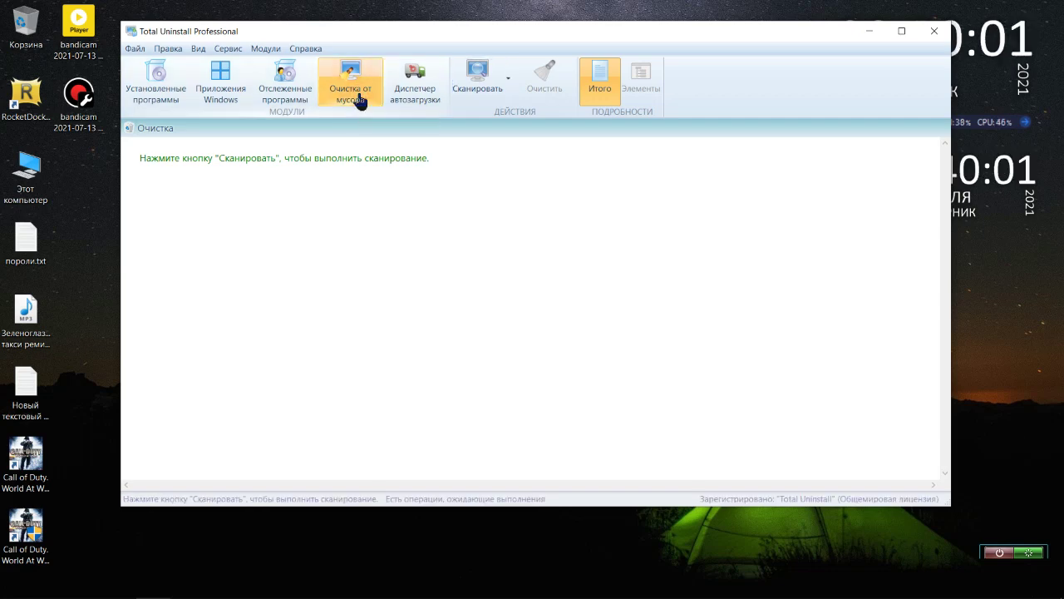
{"action": "left_click", "coordinate": [477, 82]}
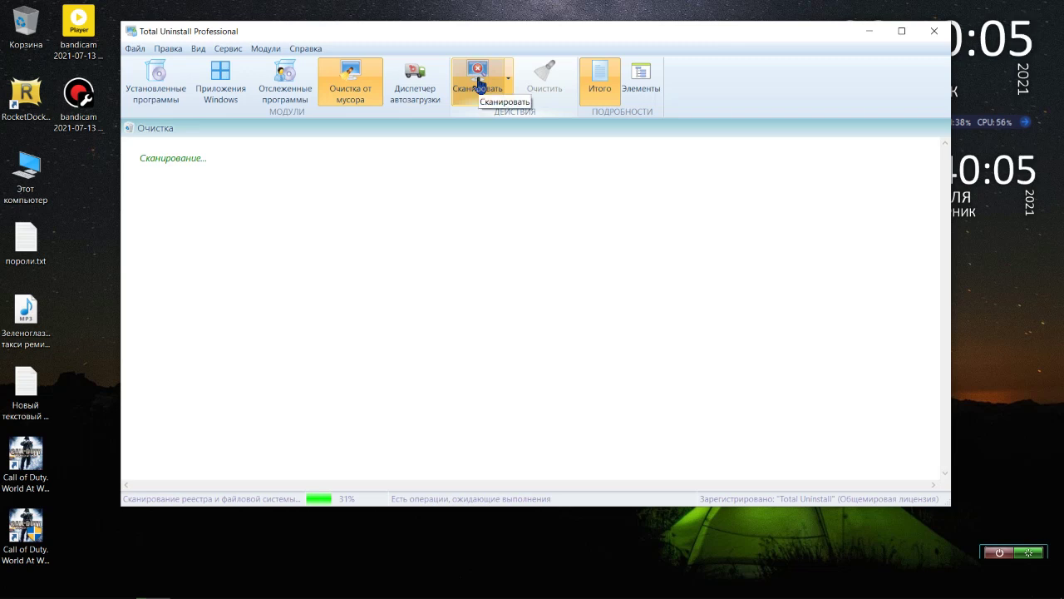
Stop the junk scan and analyze VMware ThinApp in the installed programs module (Установленные программы).
{"action": "left_click", "coordinate": [496, 85]}
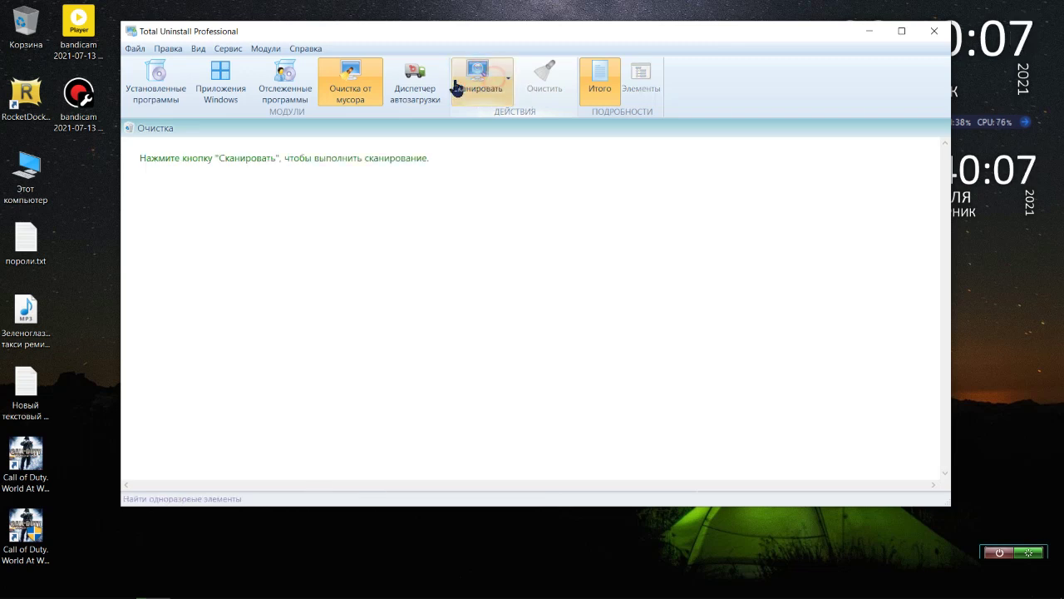
{"action": "left_click", "coordinate": [156, 83]}
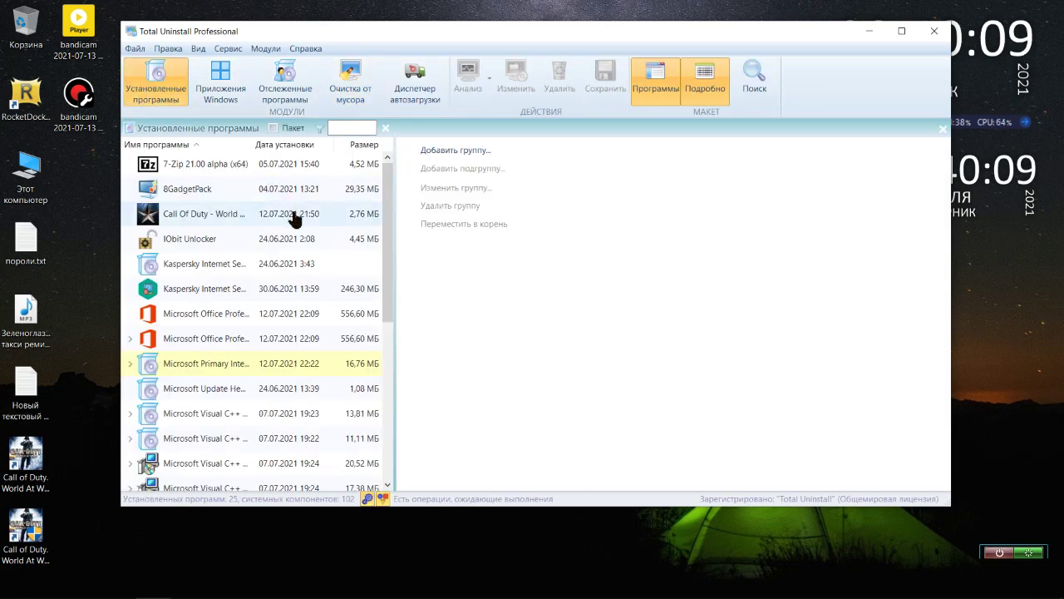
{"action": "left_click", "coordinate": [299, 263]}
{"action": "scroll", "coordinate": [301, 264], "scroll_direction": "down", "scroll_amount": 5}
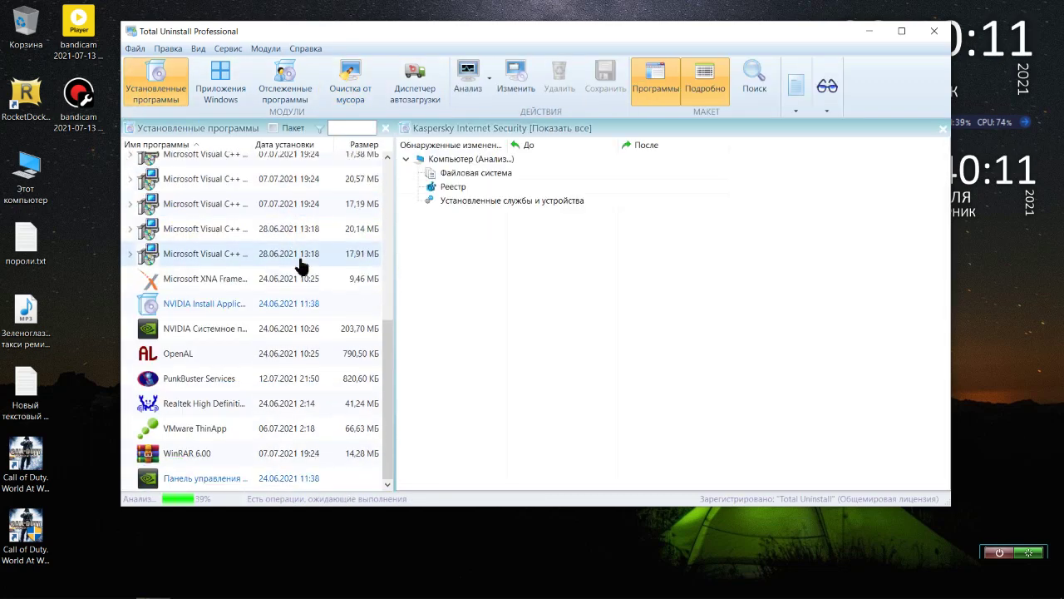
{"action": "left_click", "coordinate": [349, 428]}
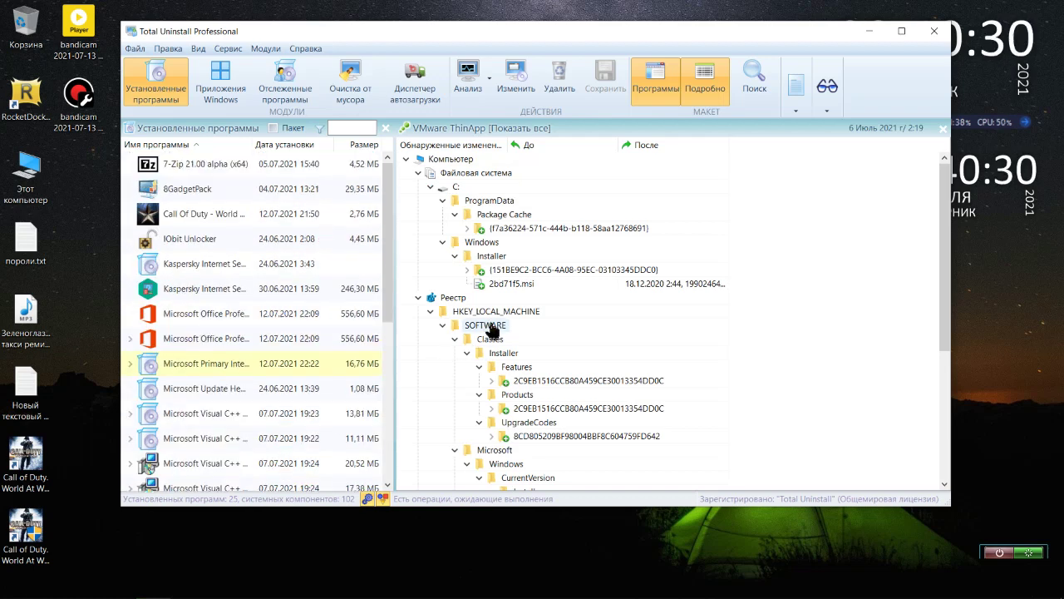
Examine VMware ThinApp's detected file system and registry changes, including the key under Features in HKEY_LOCAL_MACHINE\SOFTWARE\Classes\Installer.
{"action": "left_click", "coordinate": [515, 270]}
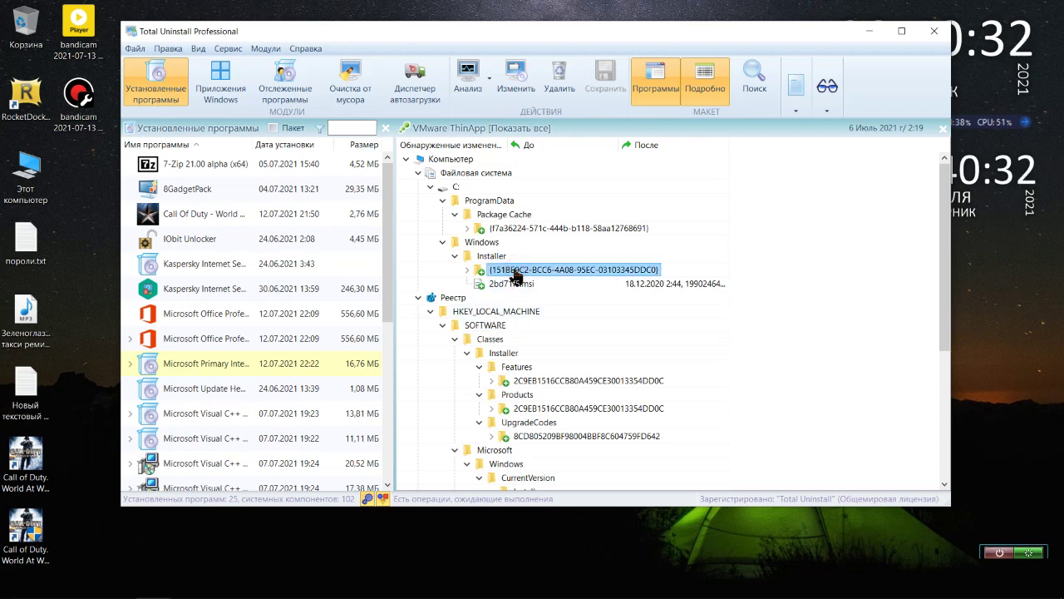
{"action": "left_click", "coordinate": [511, 285]}
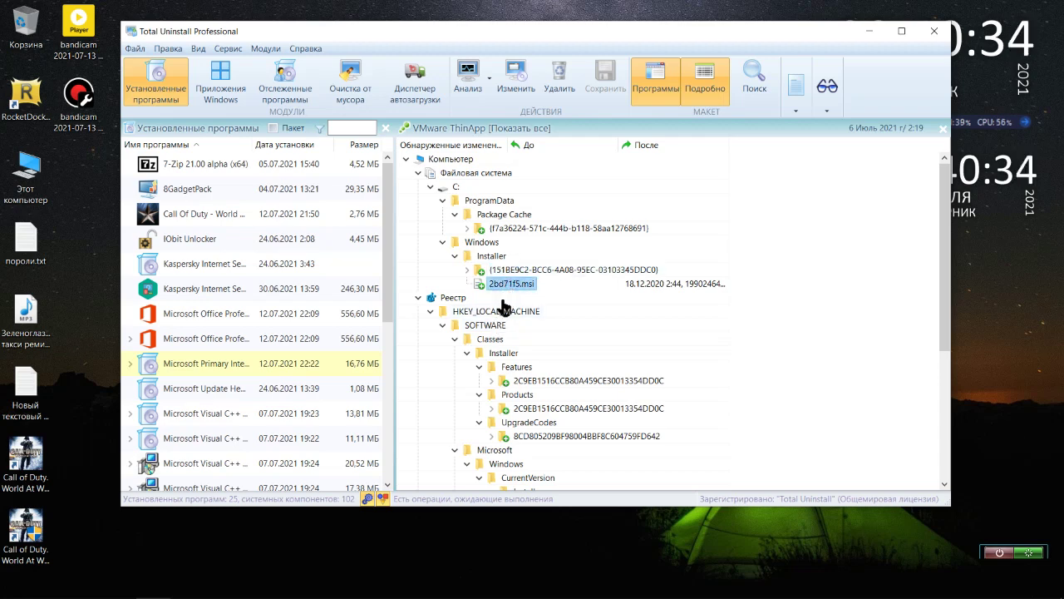
{"action": "left_click", "coordinate": [453, 298]}
{"action": "left_click", "coordinate": [474, 311]}
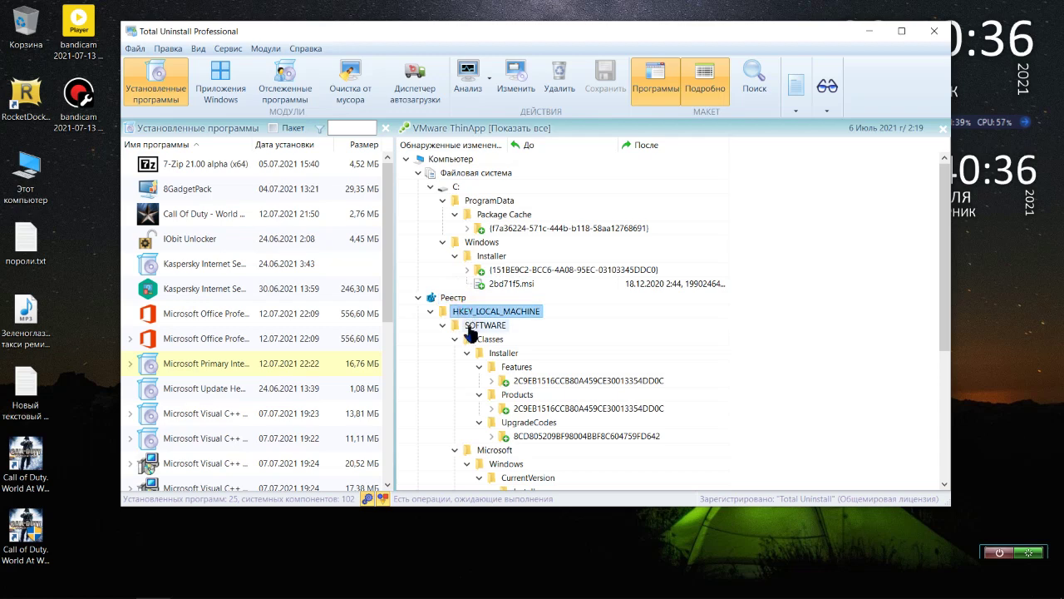
{"action": "left_click", "coordinate": [485, 325]}
{"action": "left_click", "coordinate": [480, 353]}
{"action": "left_click", "coordinate": [491, 380]}
{"action": "scroll", "coordinate": [499, 397], "scroll_direction": "down", "scroll_amount": 6}
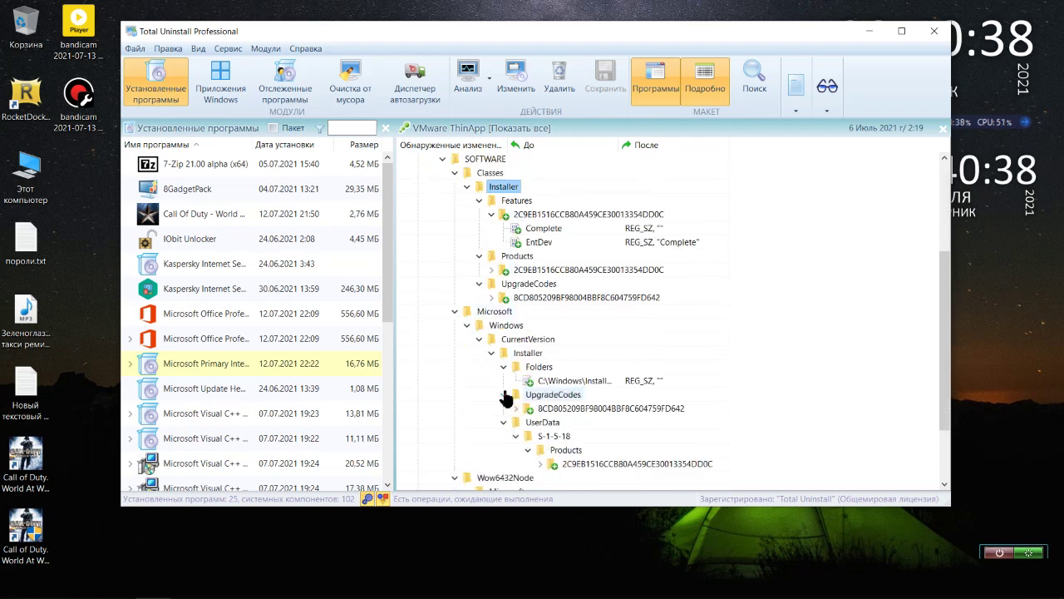
{"action": "scroll", "coordinate": [506, 399], "scroll_direction": "up", "scroll_amount": 6}
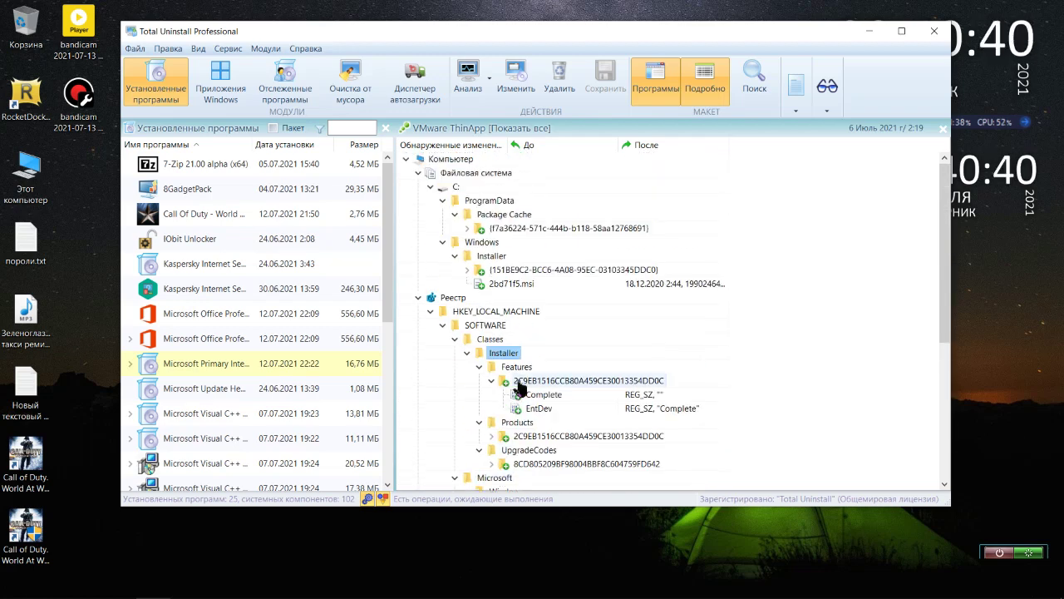